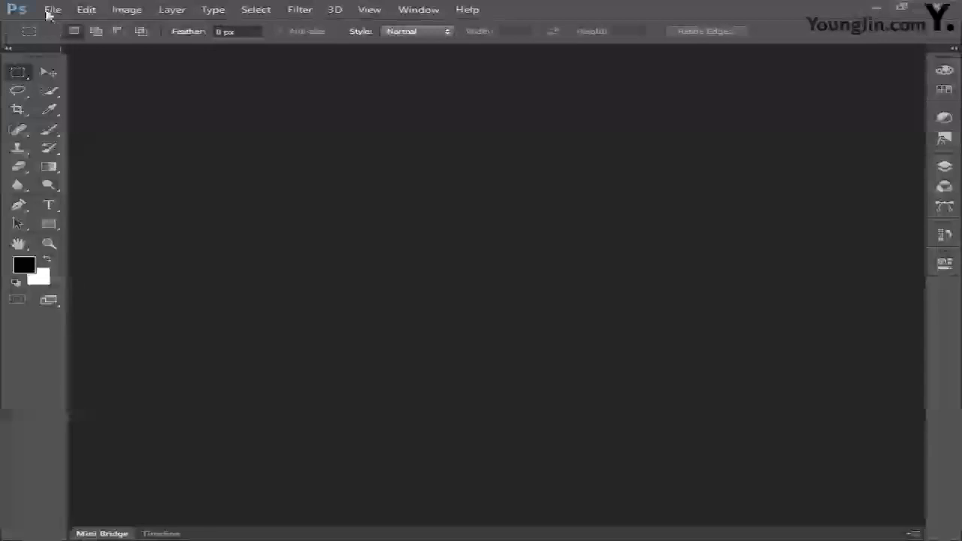
Start a new document named 포토샵작업, with a width of 266 millimeters and a height of 186 millimeters.
left_click(52, 9)
left_click(50, 28)
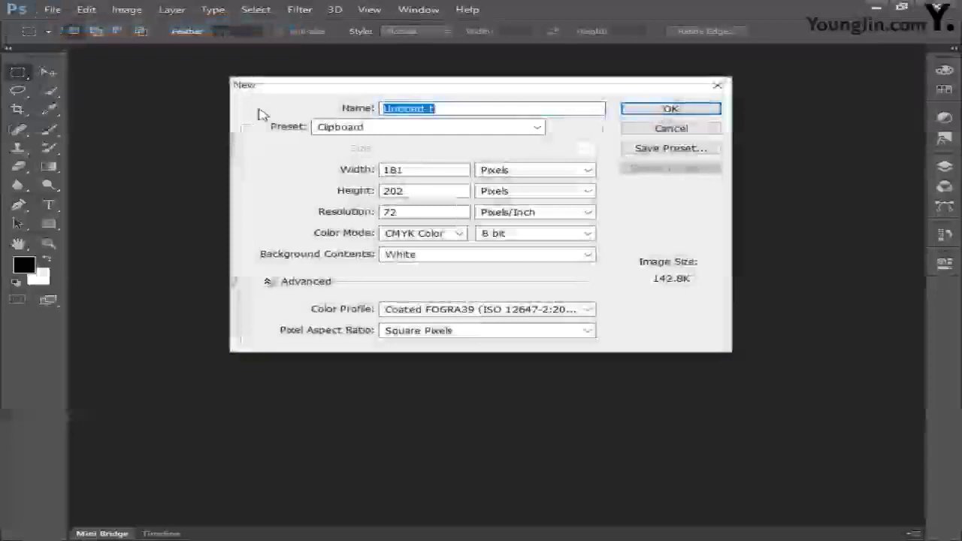
type("새문서")
type("작업")
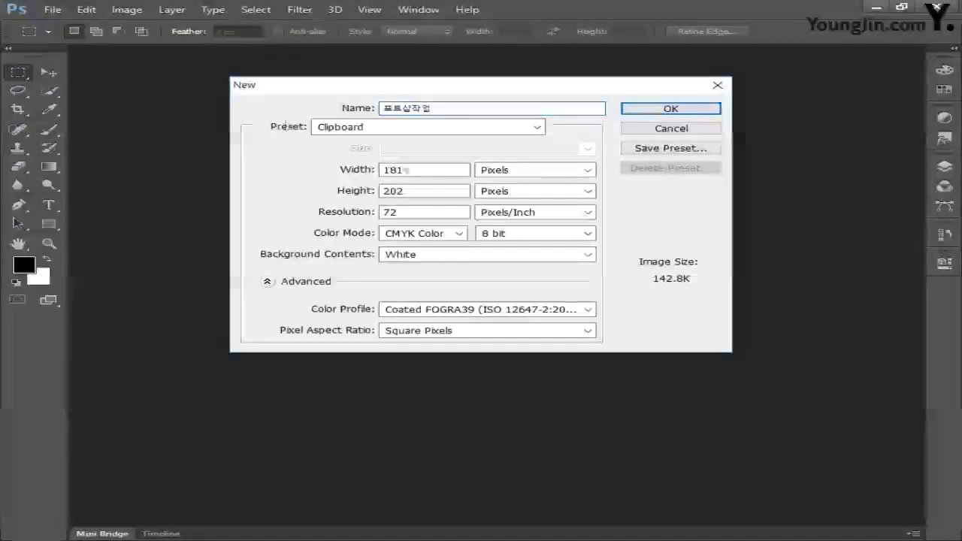
key("Tab")
type("266")
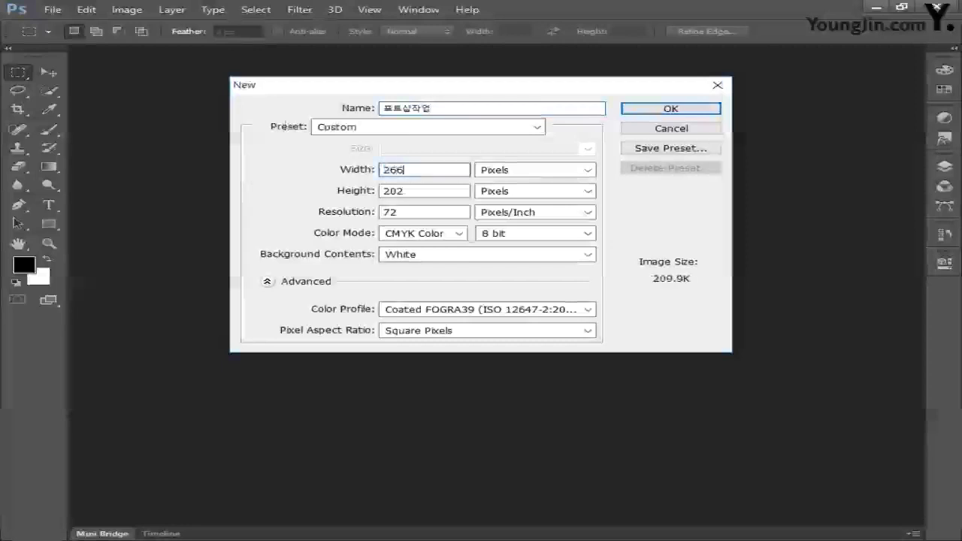
left_click(488, 170)
left_click(502, 217)
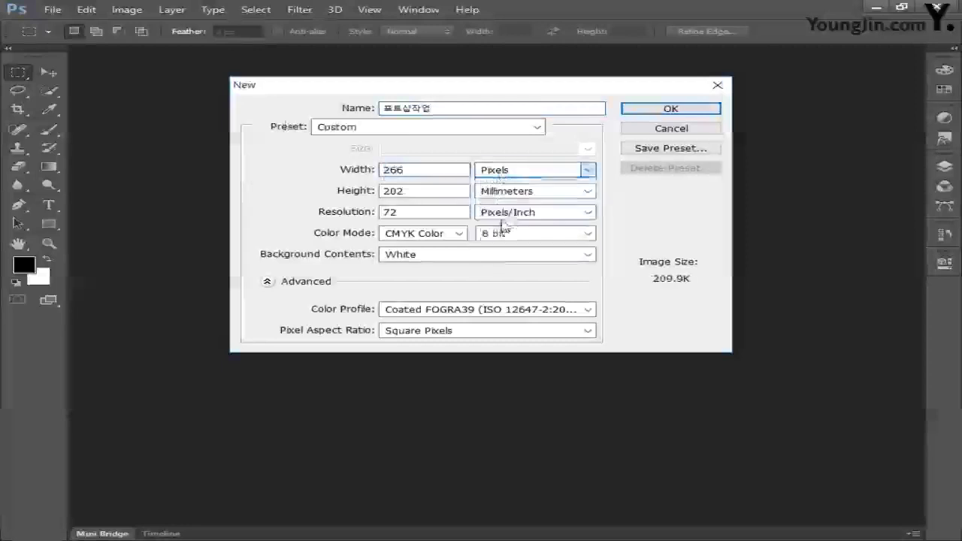
left_click_drag(425, 192, 340, 192)
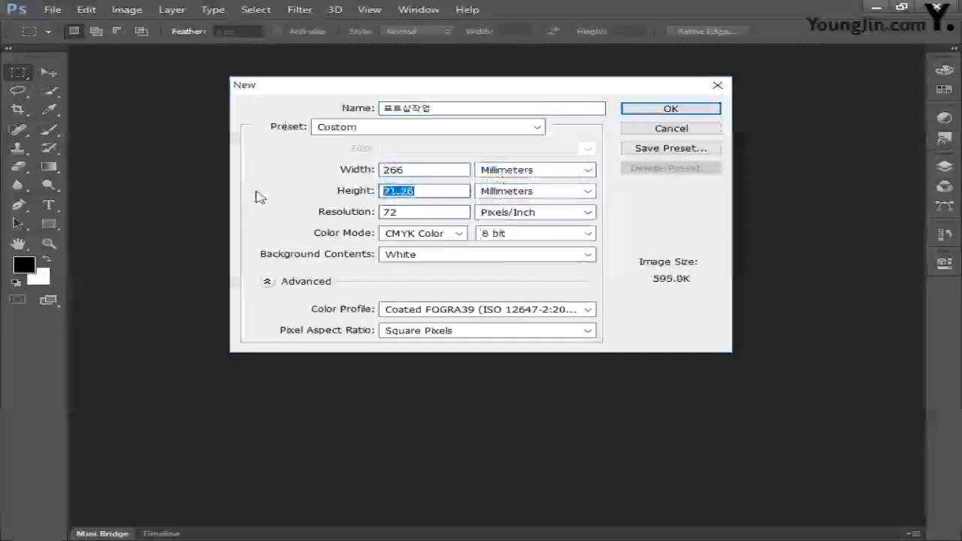
type("186")
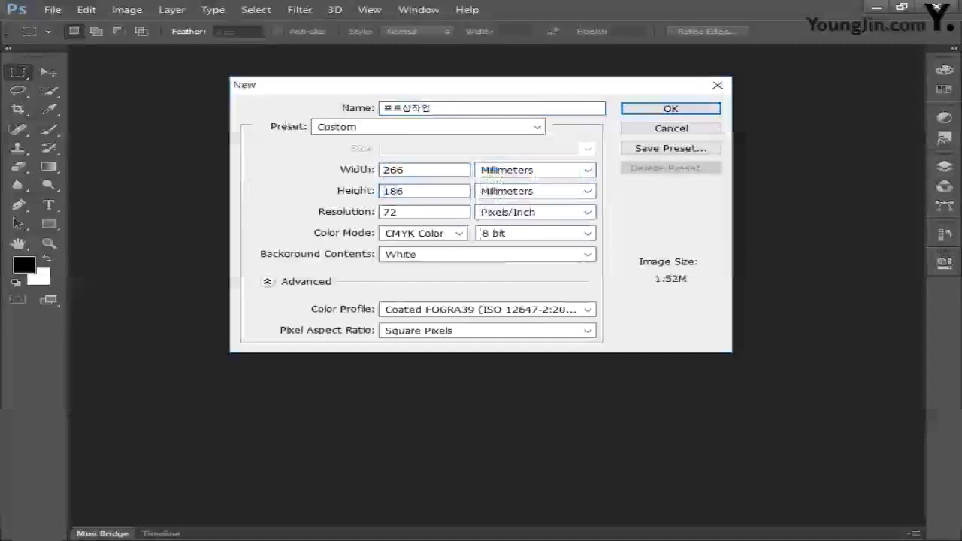
Set the resolution to 100 pixels/inch and the color mode to CMYK Color, and create the document.
left_click_drag(410, 213, 271, 218)
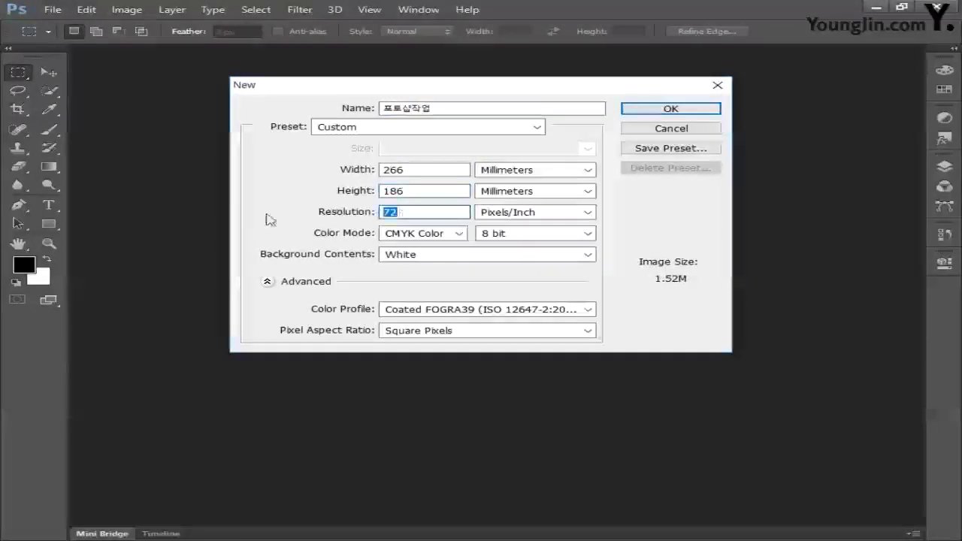
type("100")
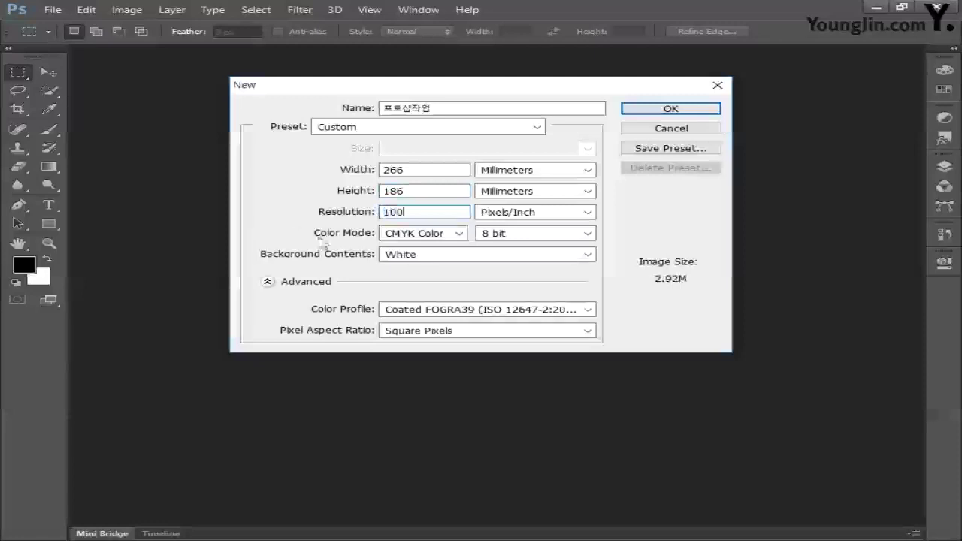
left_click(440, 237)
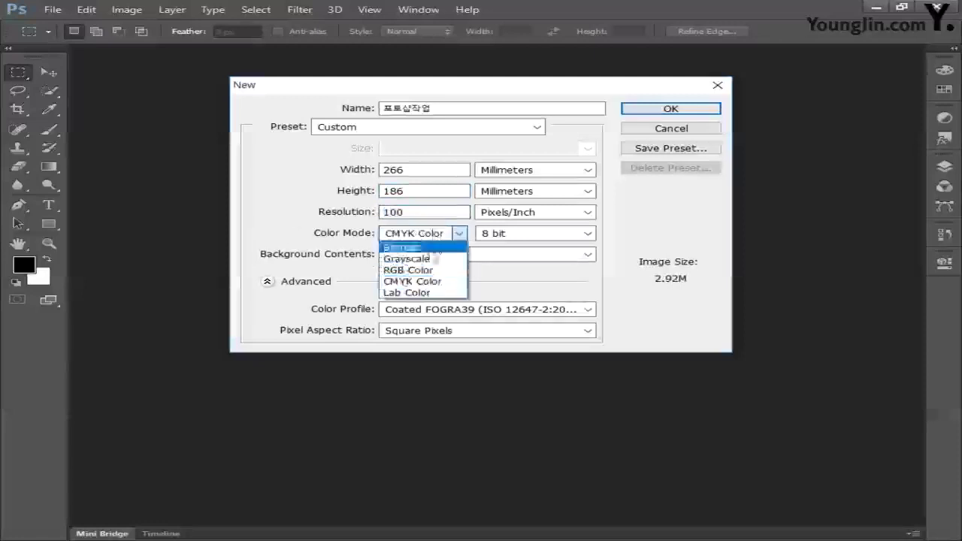
left_click(418, 278)
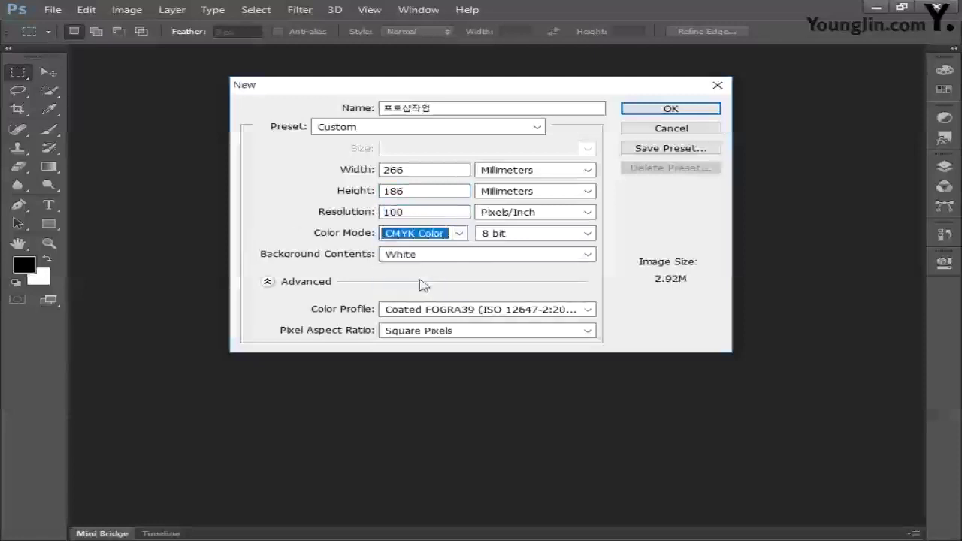
left_click(681, 111)
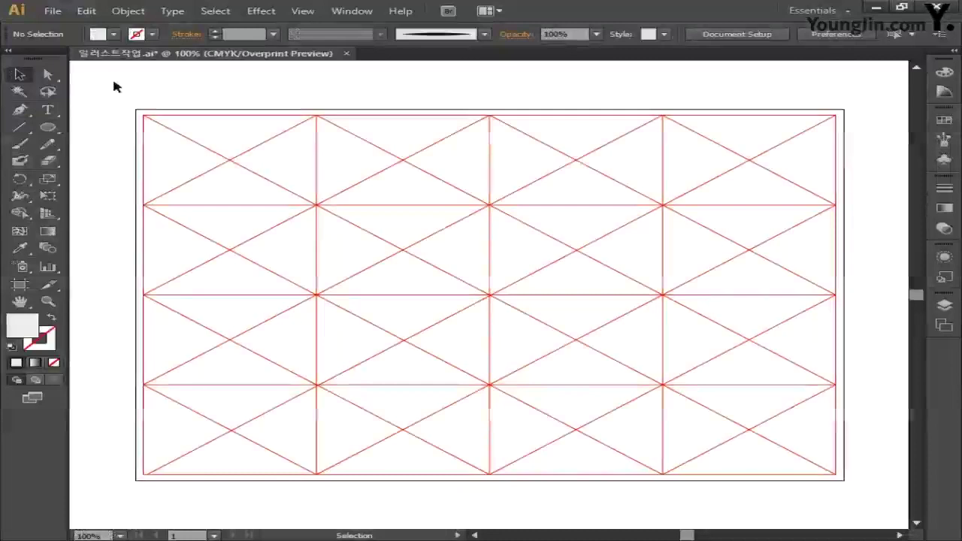
Copy the whole red grid from the Illustrator artboard and paste it into the new Photoshop document as pixels.
left_click_drag(115, 87, 195, 172)
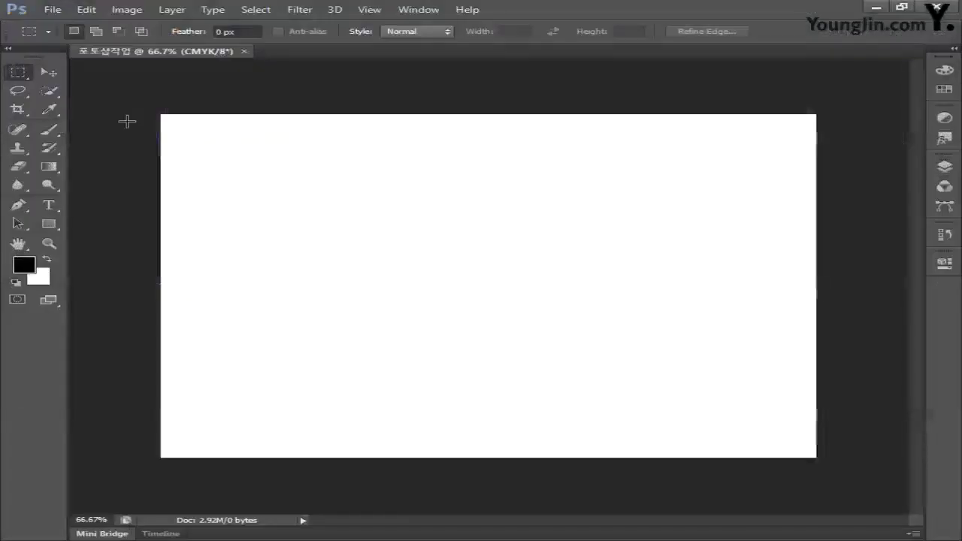
key("ctrl+v")
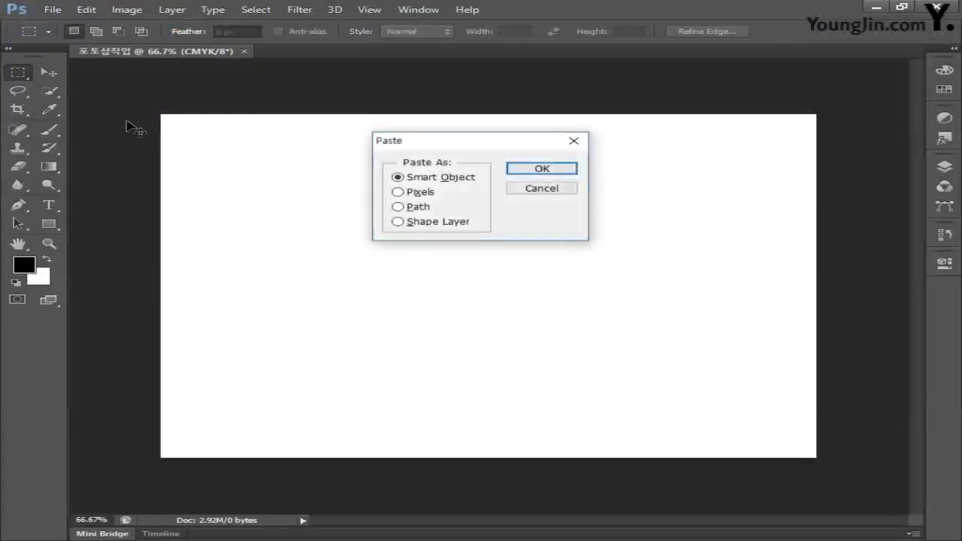
left_click(403, 193)
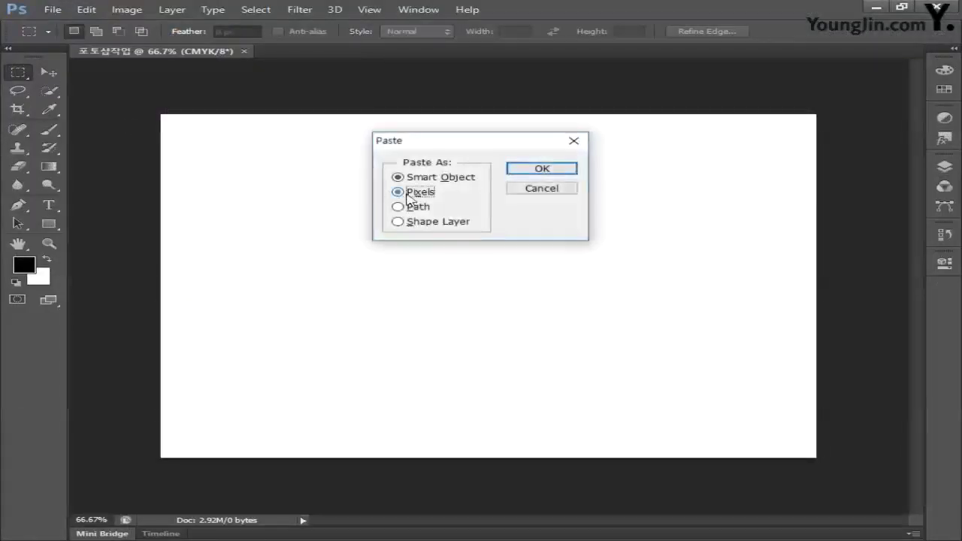
left_click(524, 170)
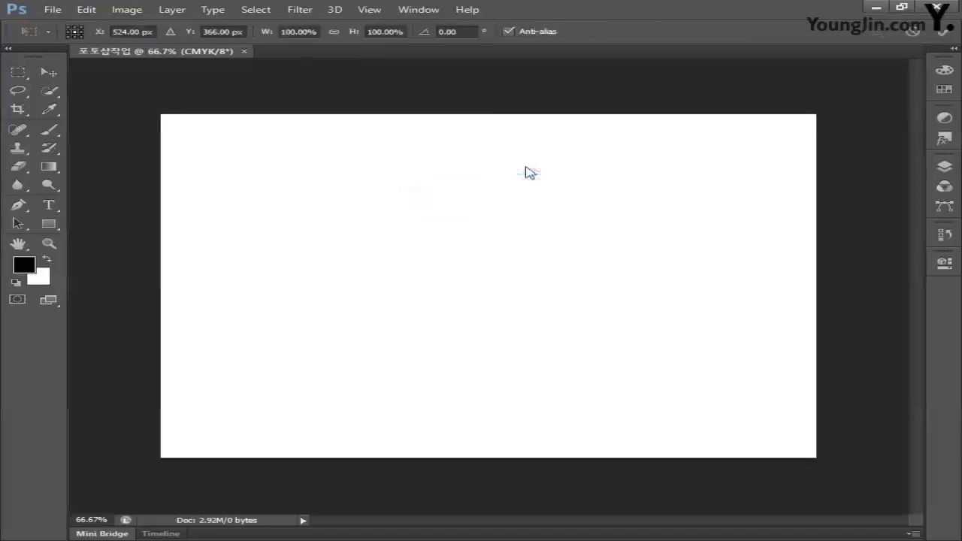
key("Return")
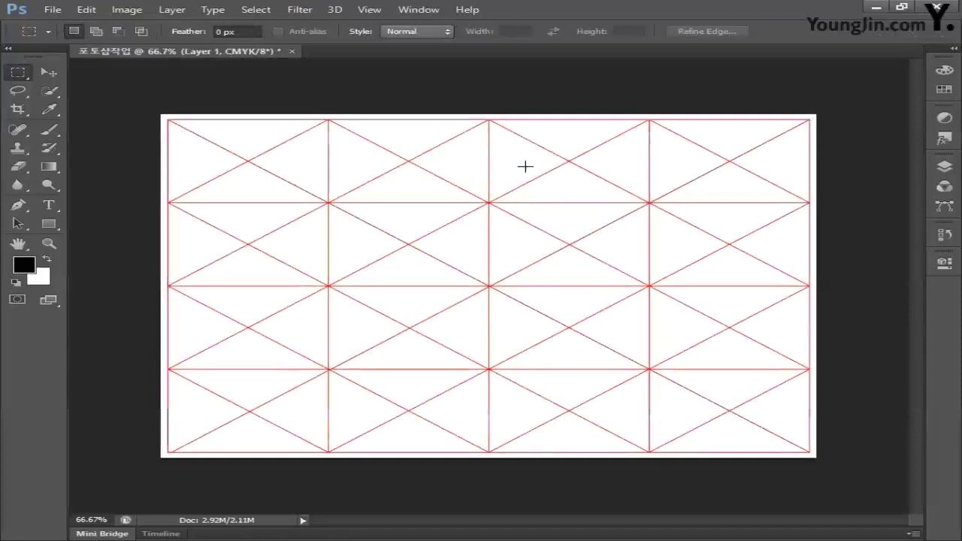
Rename the pasted grid's layer as 그리드.
left_click(945, 166)
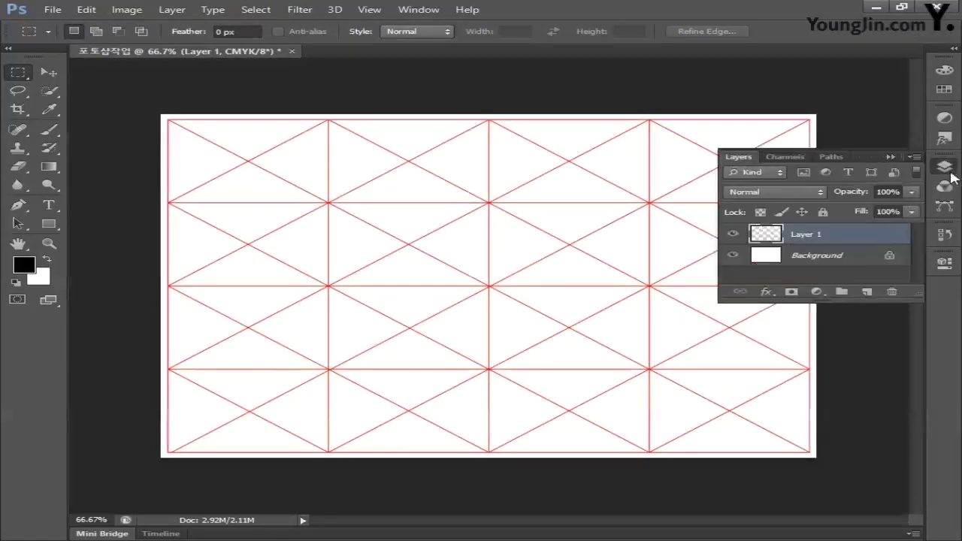
left_click_drag(852, 299, 819, 518)
double_click(807, 235)
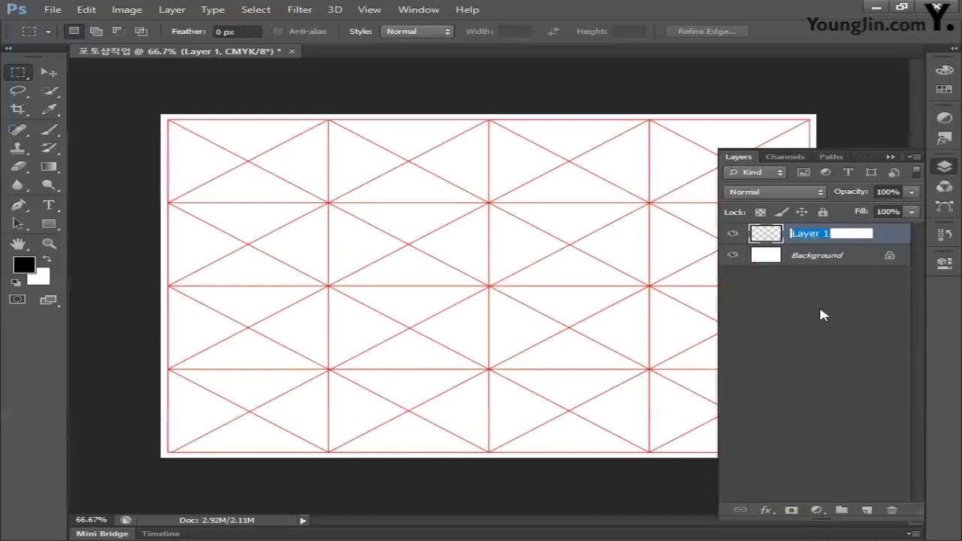
type("그리드")
key("Return")
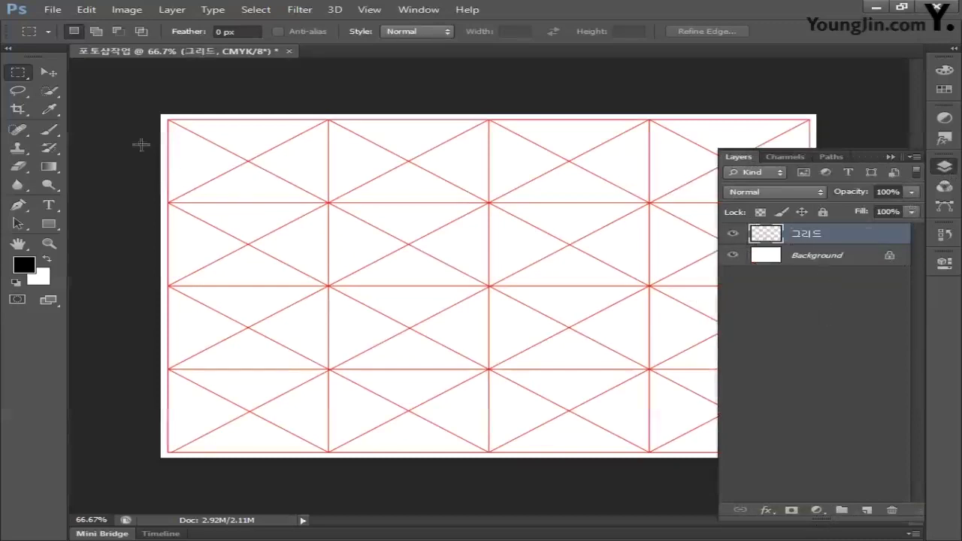
Select the 그리드 and Background layers together with the Move tool active, and fully lock the 그리드 layer alone.
left_click(49, 71)
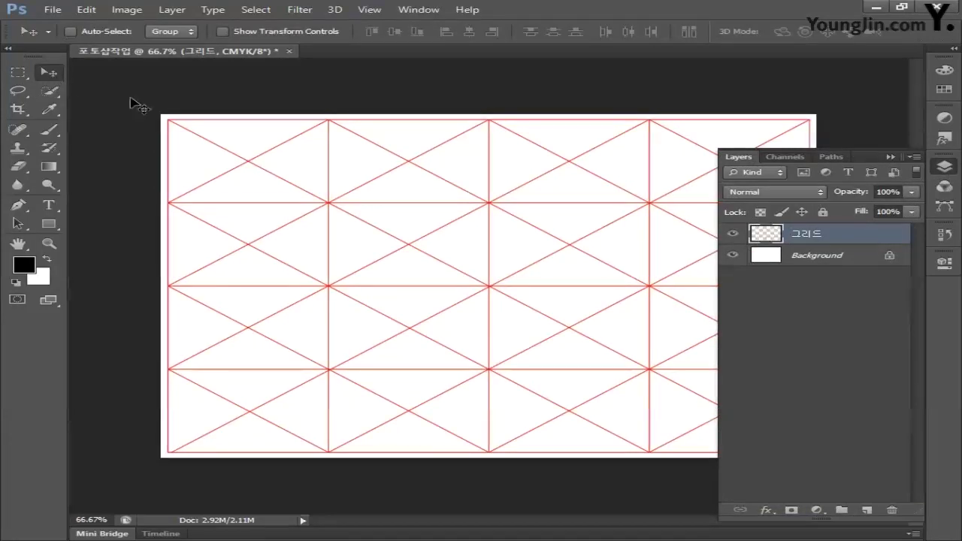
left_click(829, 259, "shift")
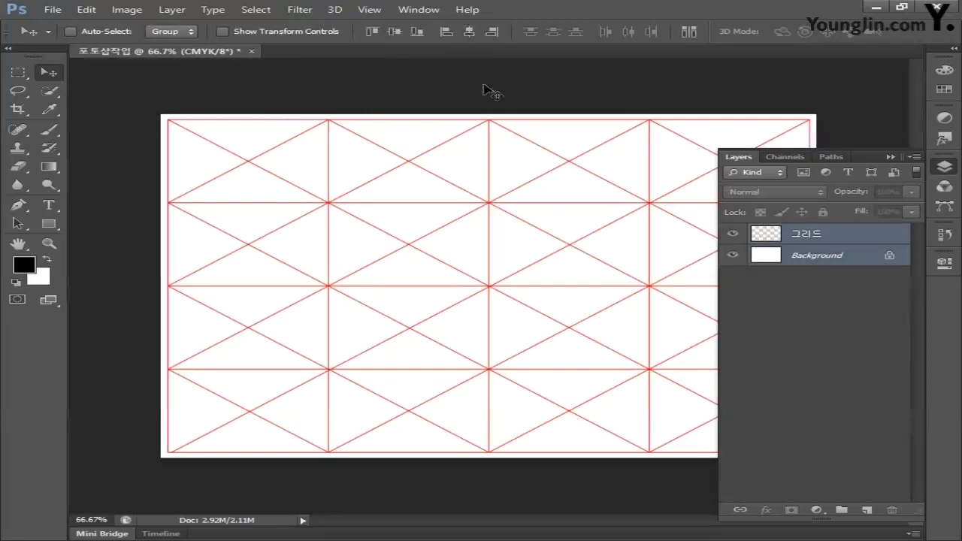
left_click(837, 242)
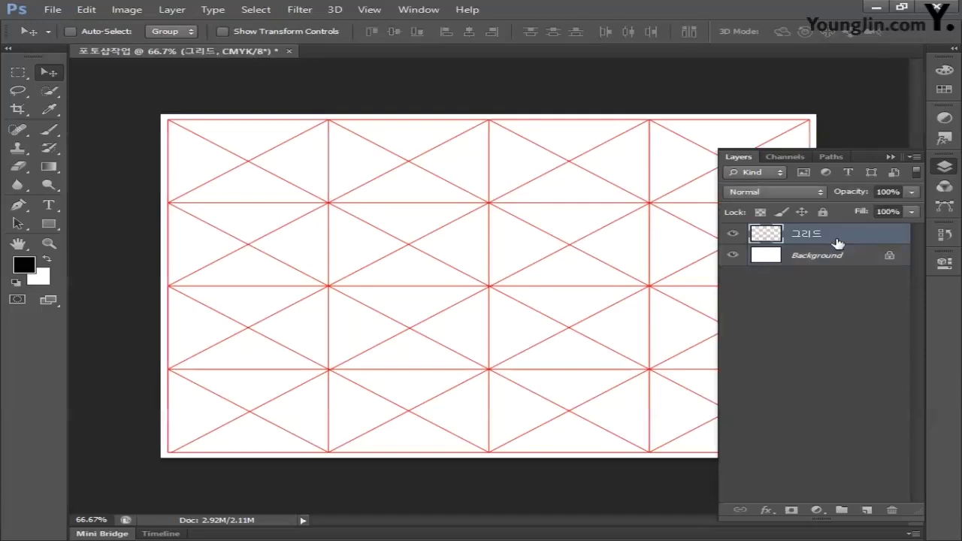
left_click(823, 212)
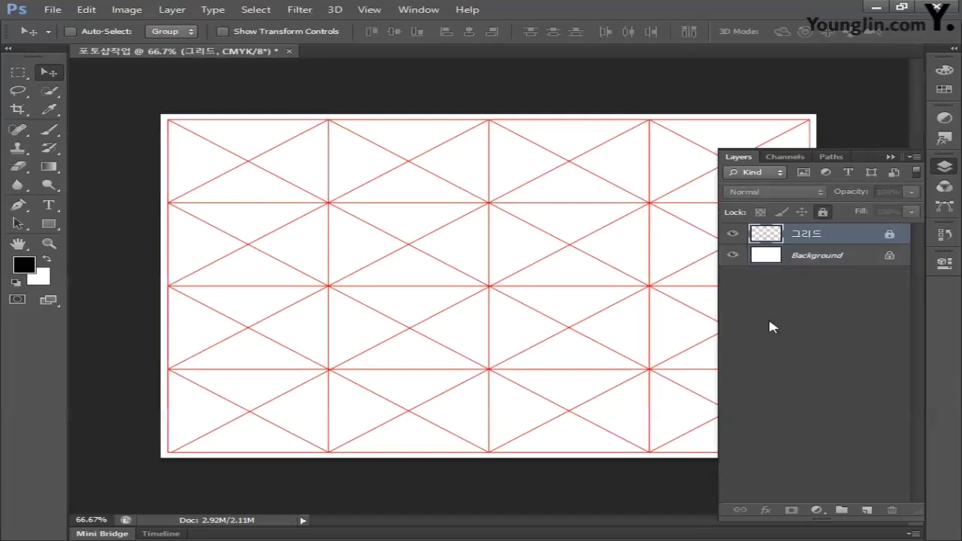
Save the document in the 작업 folder as 포토샵작업 in Photoshop PSD format.
left_click(51, 9)
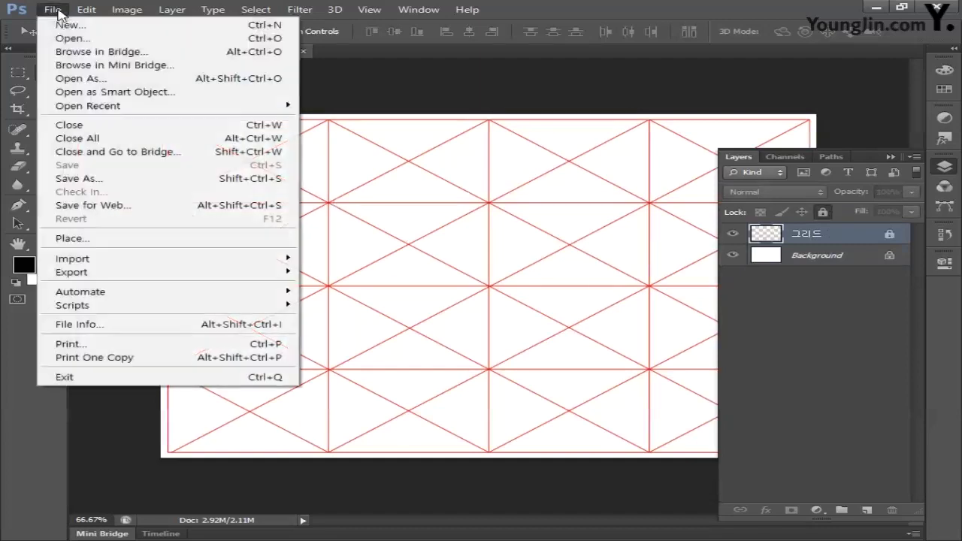
left_click(106, 179)
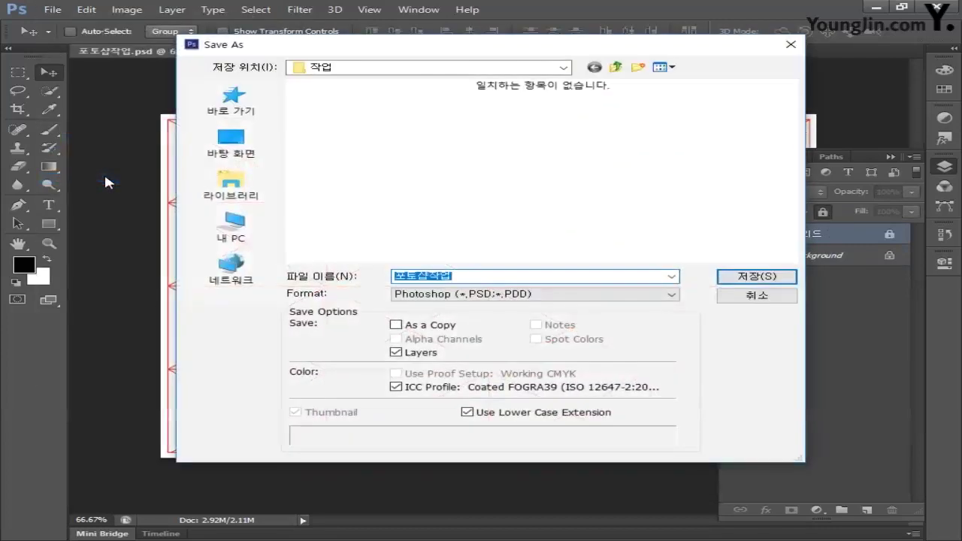
left_click(458, 277)
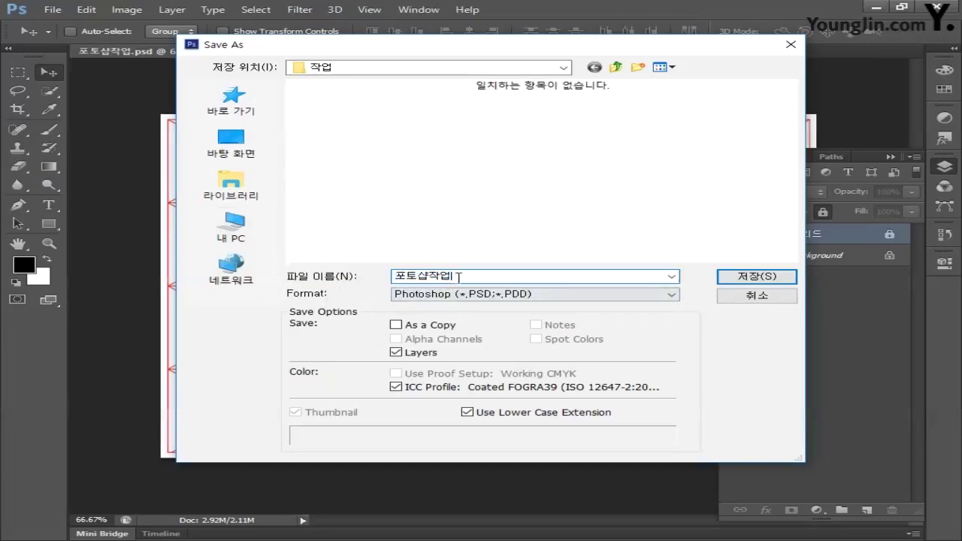
left_click(728, 283)
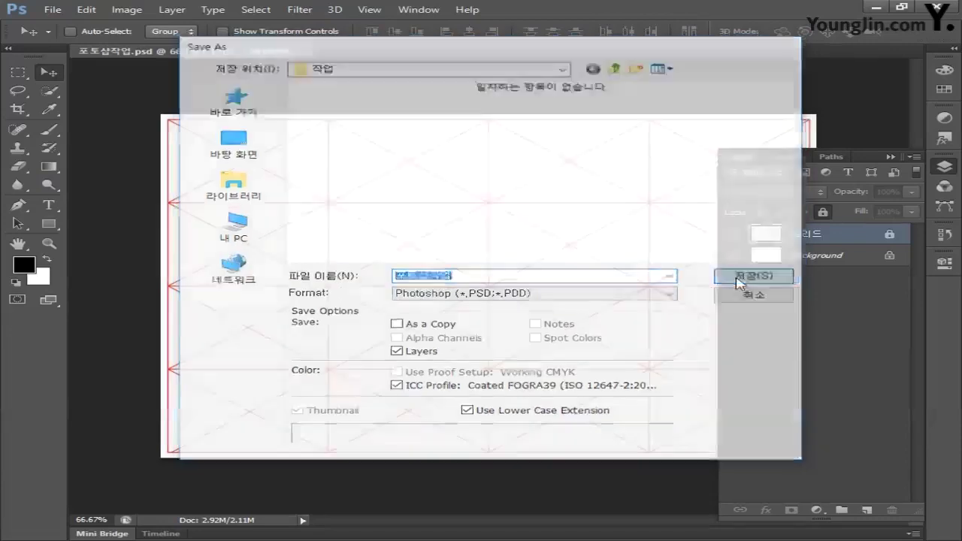
left_click(691, 157)
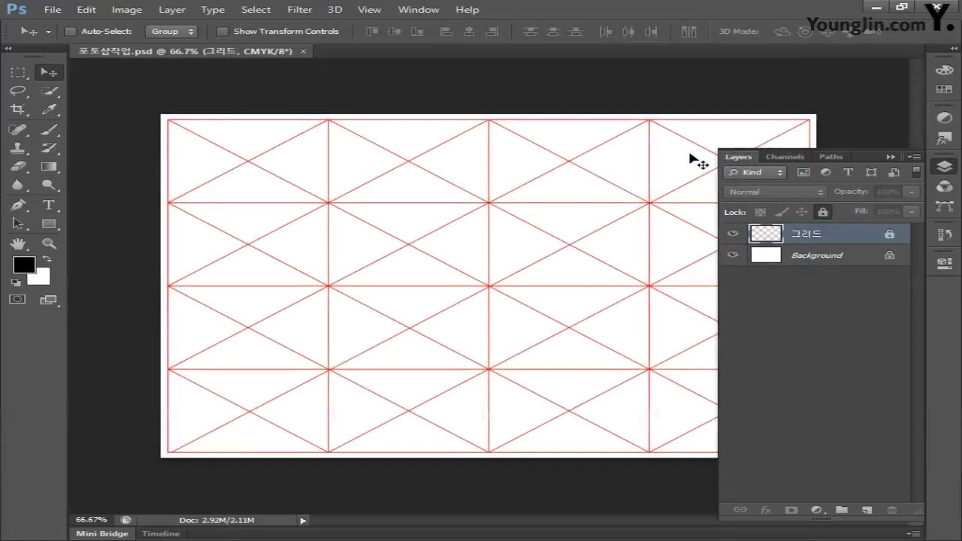
Open the 구름 cloud image from the 제공 파일 folder.
left_click(54, 11)
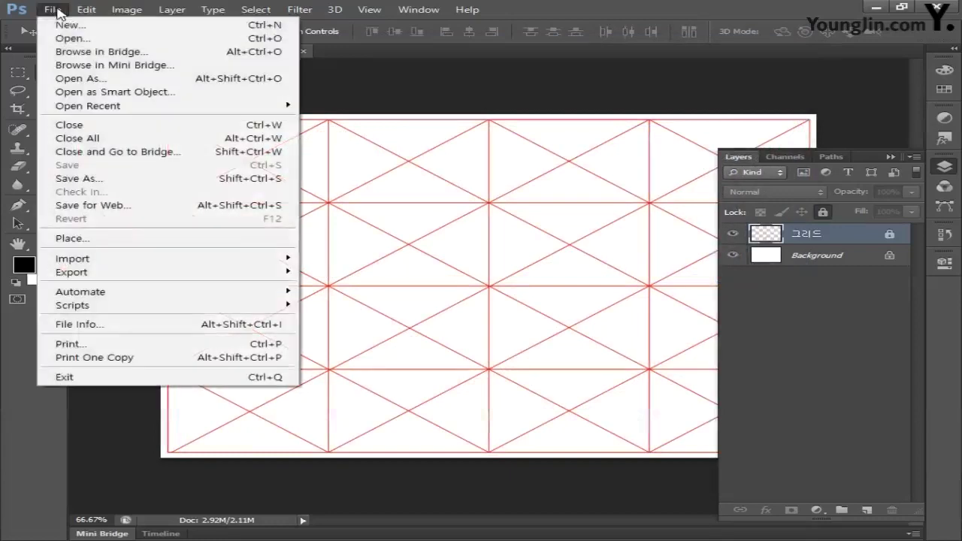
left_click(72, 37)
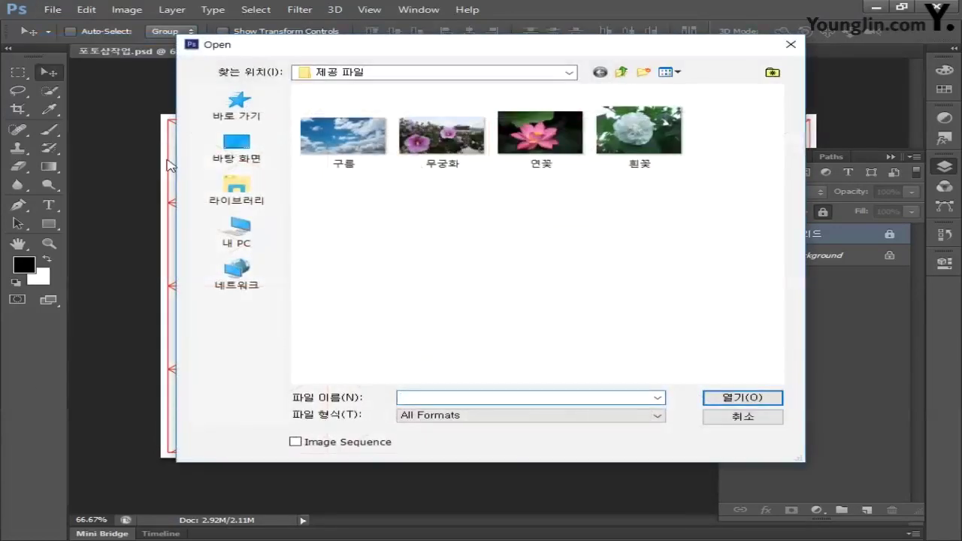
left_click(341, 150)
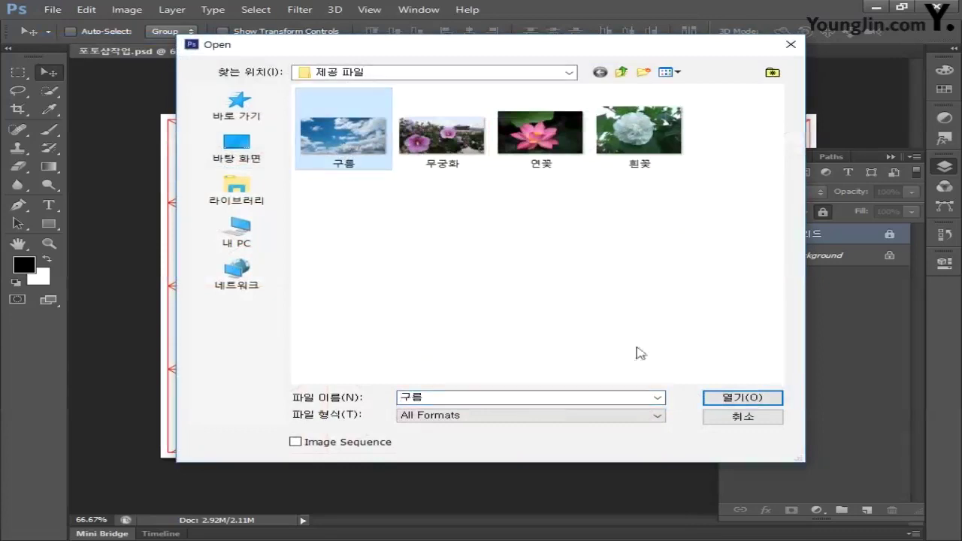
left_click(723, 397)
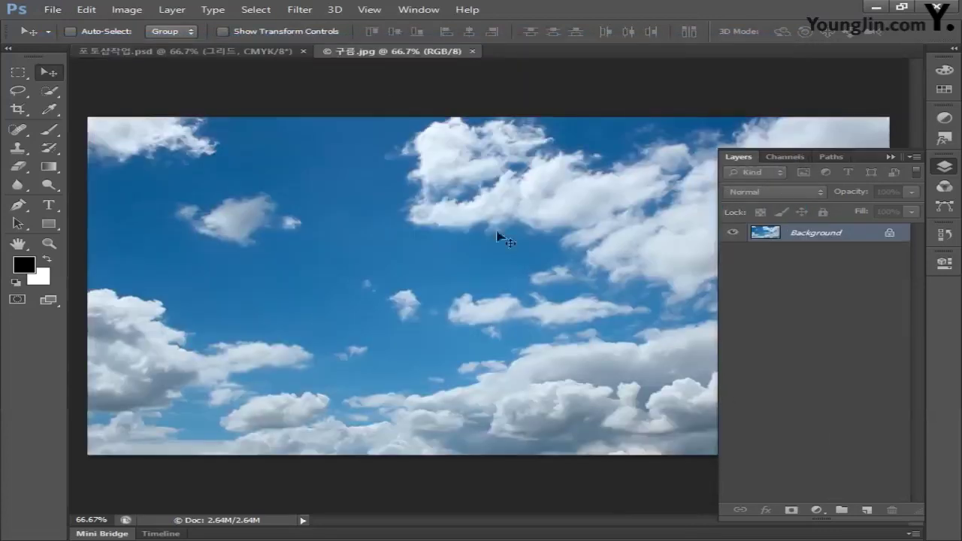
Apply the Palette Knife artistic filter to the cloud image with Stroke Size 16, Stroke Detail 1 and Softness 4.
left_click(299, 10)
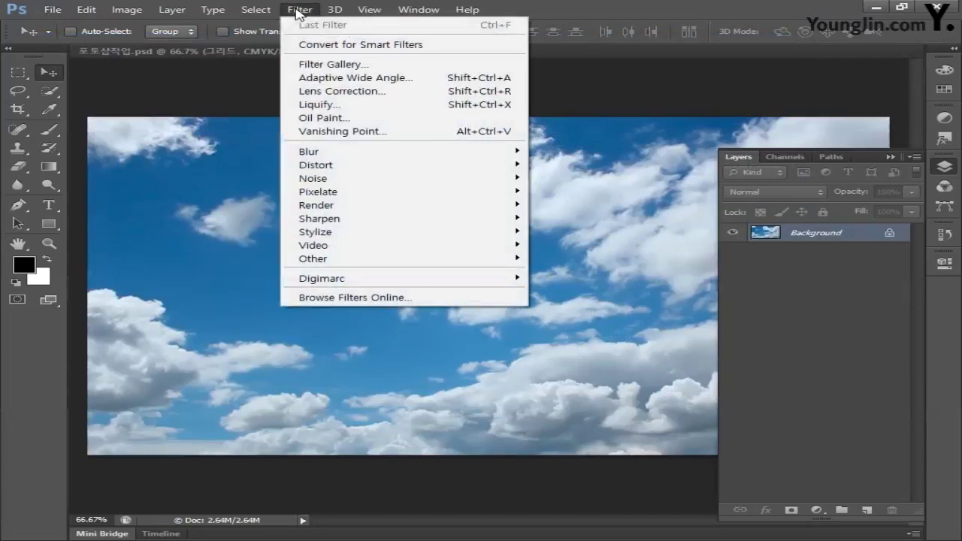
left_click(306, 64)
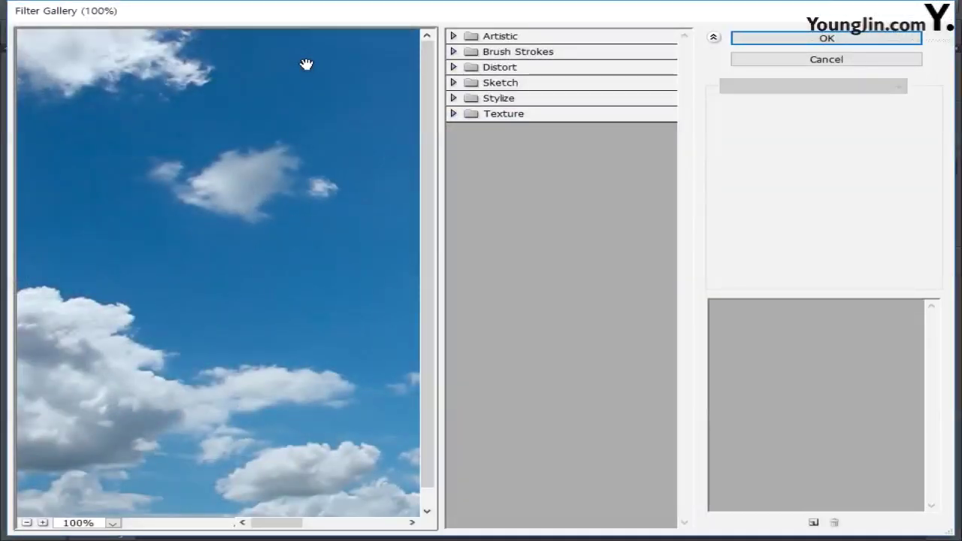
left_click(453, 36)
left_click(562, 167)
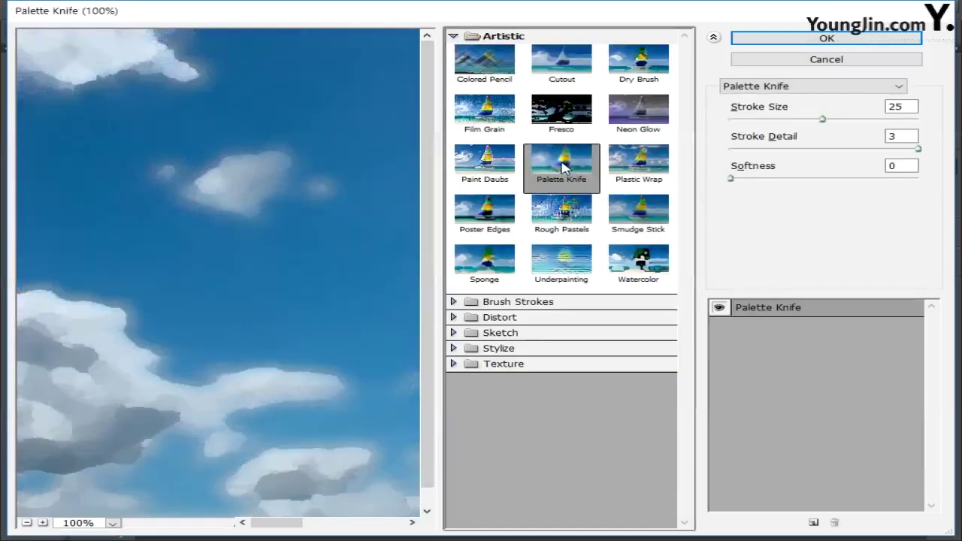
double_click(902, 107)
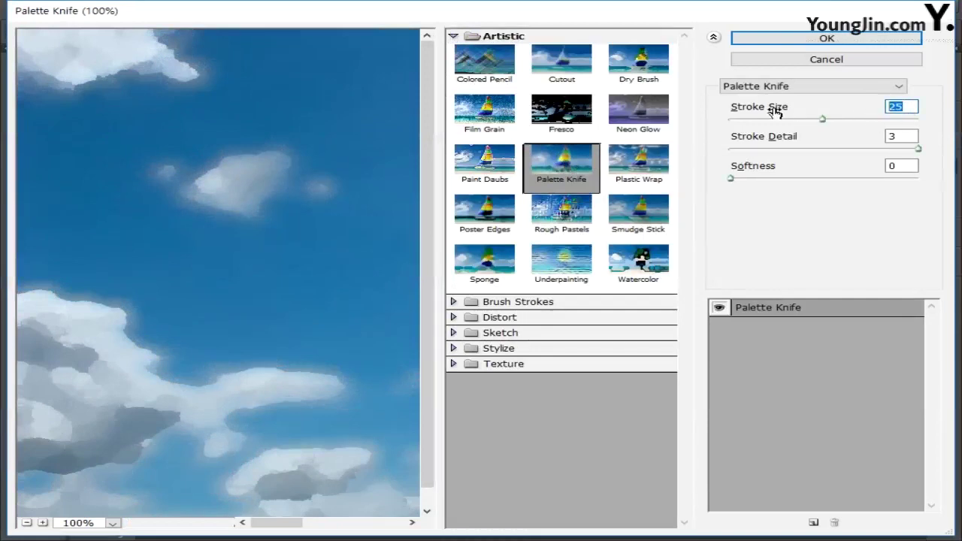
type("16")
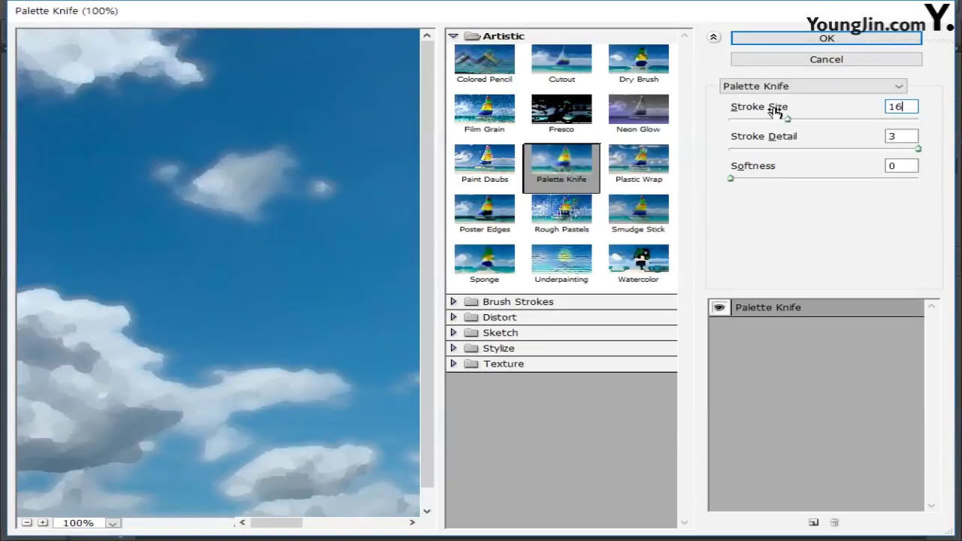
double_click(898, 136)
type("1")
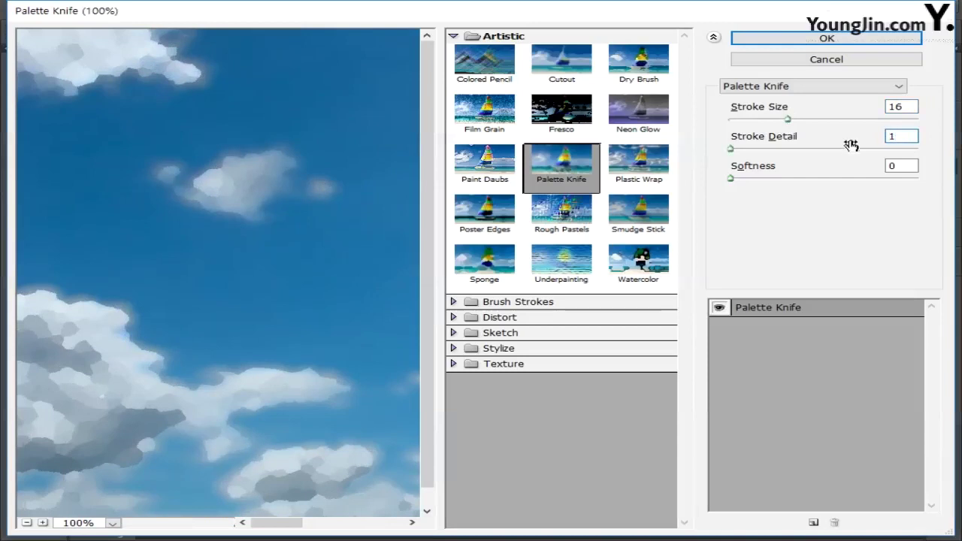
double_click(893, 165)
type("4")
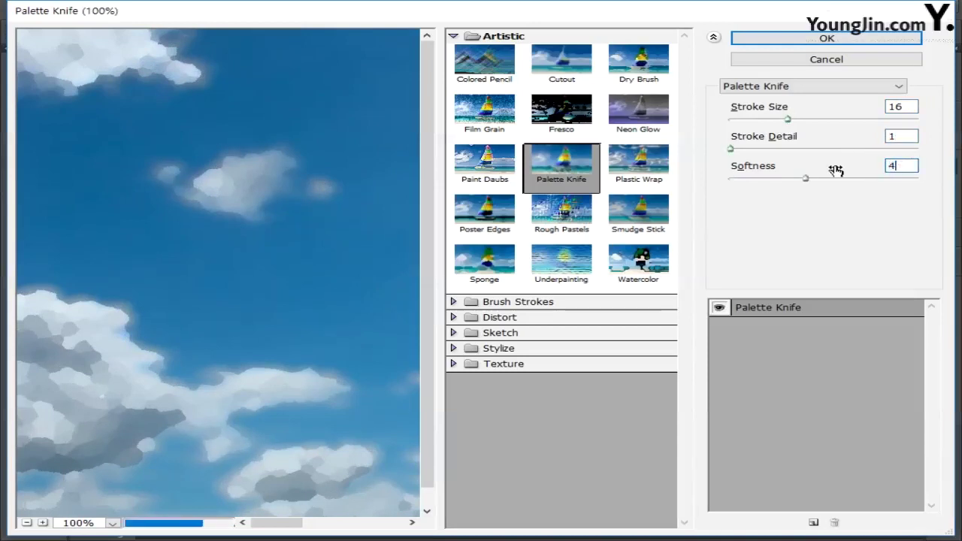
left_click(831, 38)
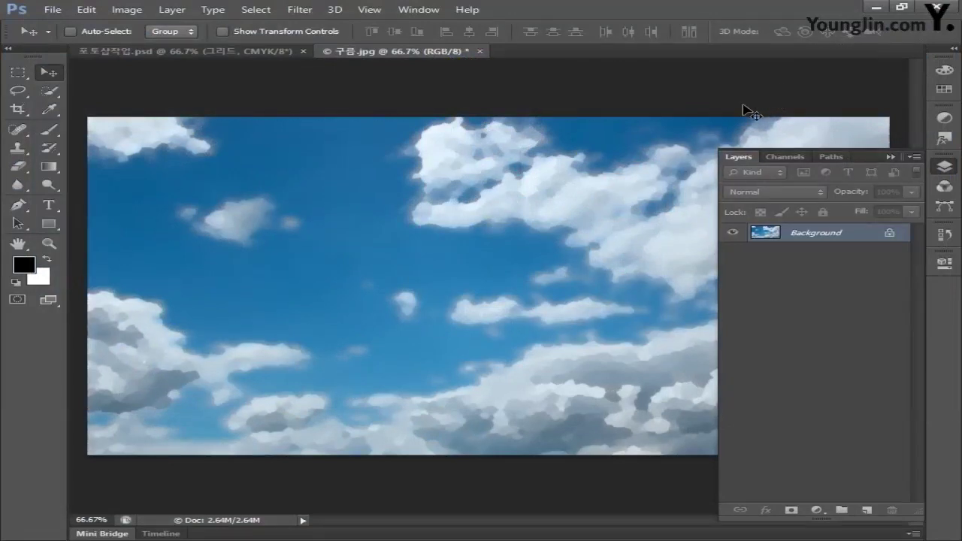
Copy the entire filtered cloud image and paste it into the 포토샵작업.psd document.
key("ctrl+a")
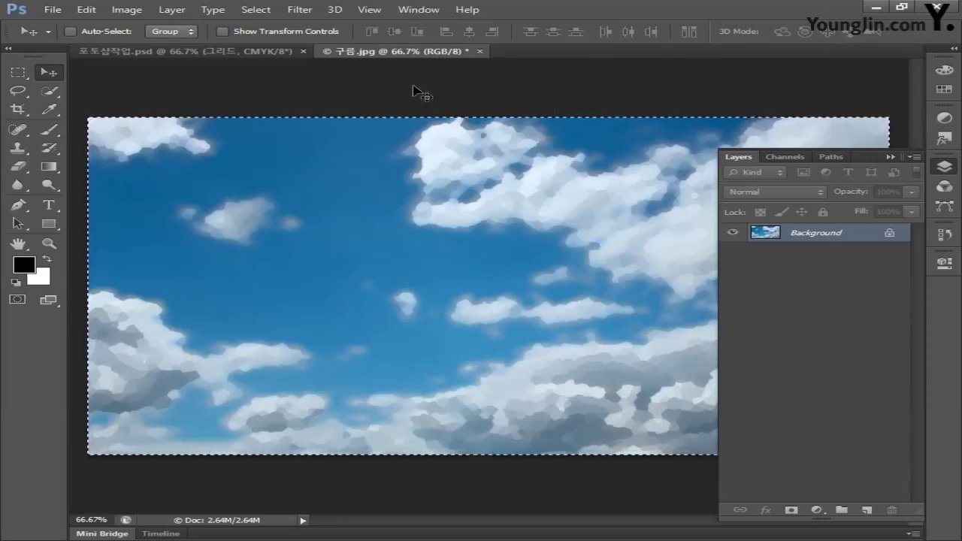
left_click(211, 51)
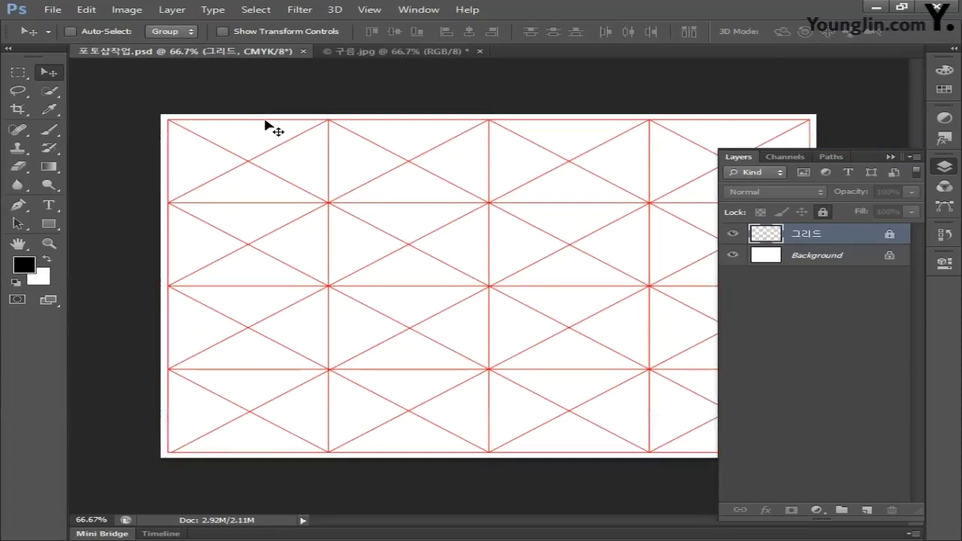
key("ctrl+v")
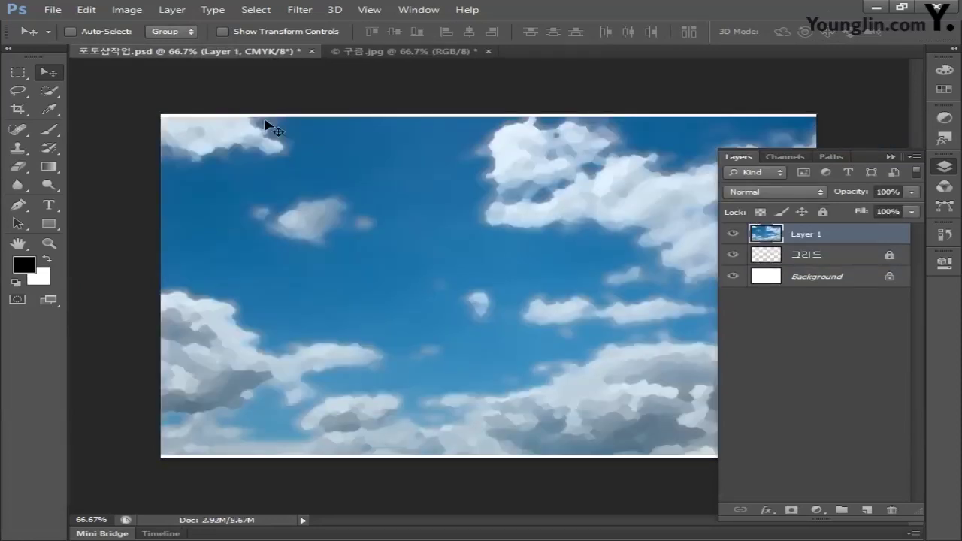
Enlarge the pasted cloud layer slightly with Free Transform so that it covers the whole canvas.
key("ctrl+t")
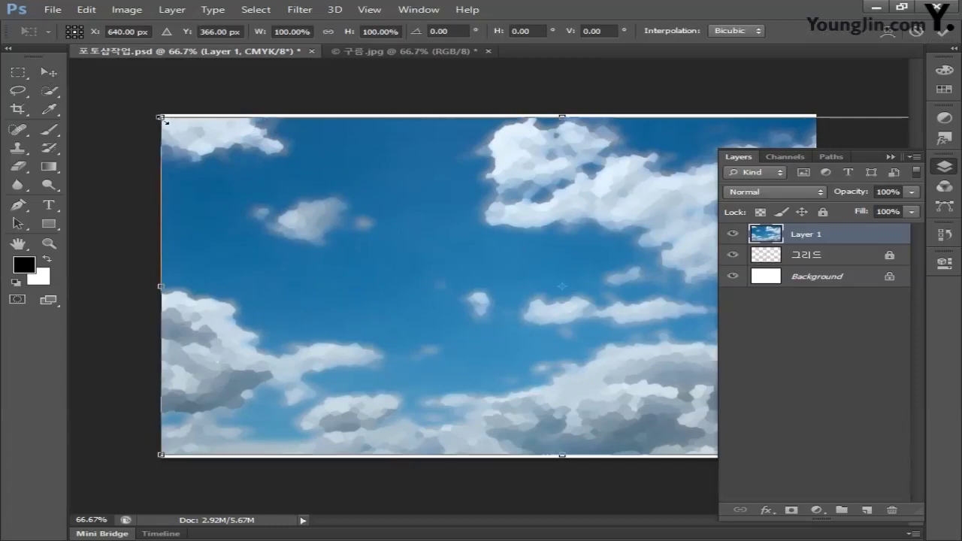
left_click_drag(161, 118, 97, 90)
key("ctrl+minus")
left_click_drag(194, 139, 226, 155)
left_click_drag(226, 415, 223, 418)
key("ctrl+minus")
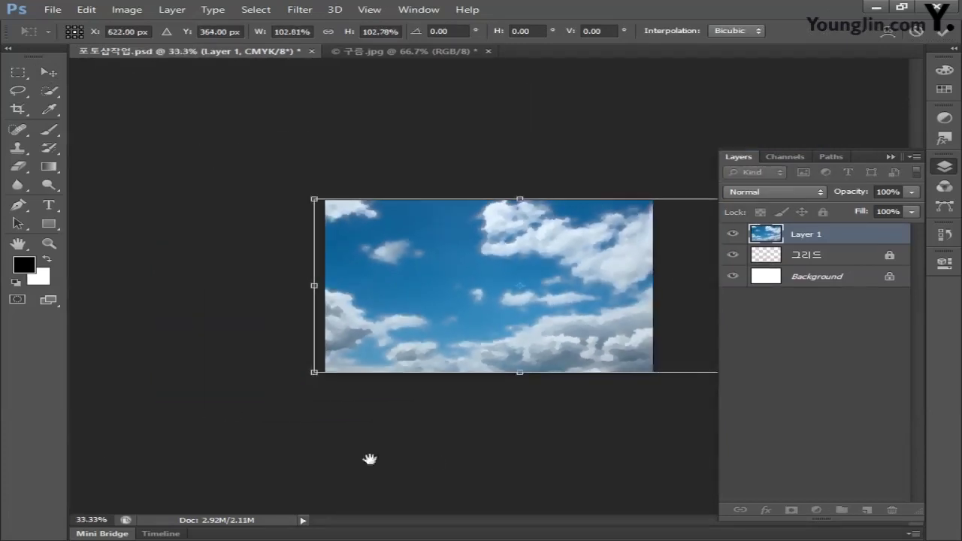
left_click_drag(315, 369, 307, 375)
key("Return")
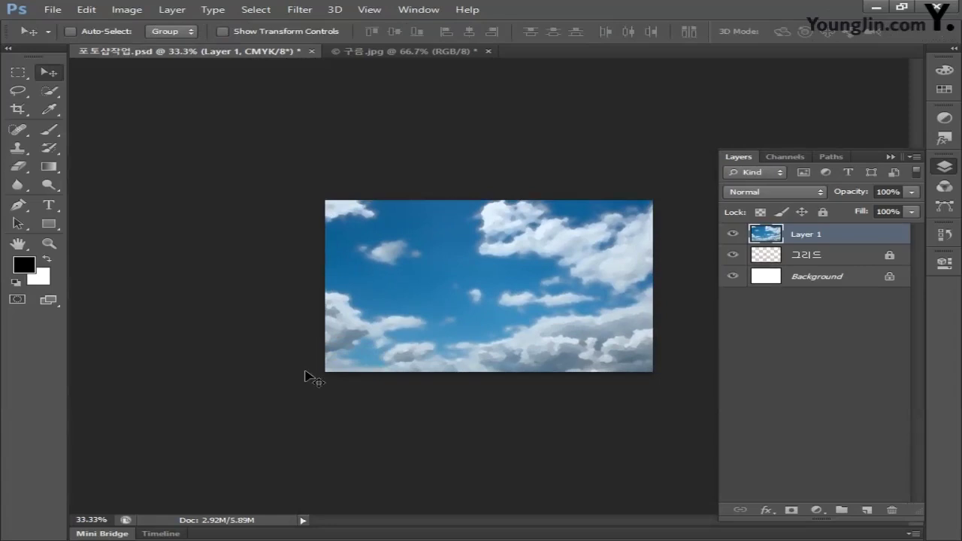
Rename the cloud layer as 구름 and place it directly beneath the 그리드 layer.
double_click(805, 235)
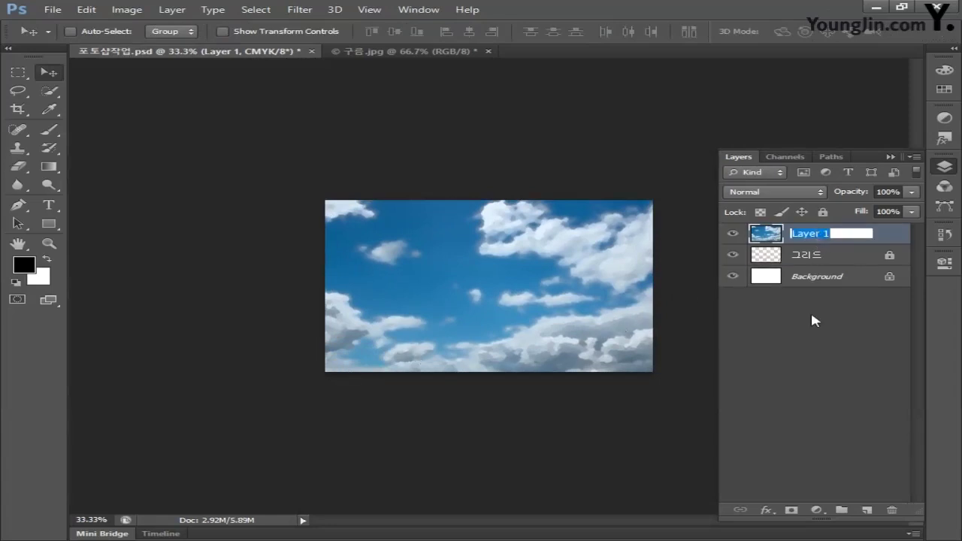
type("구름")
key("Return")
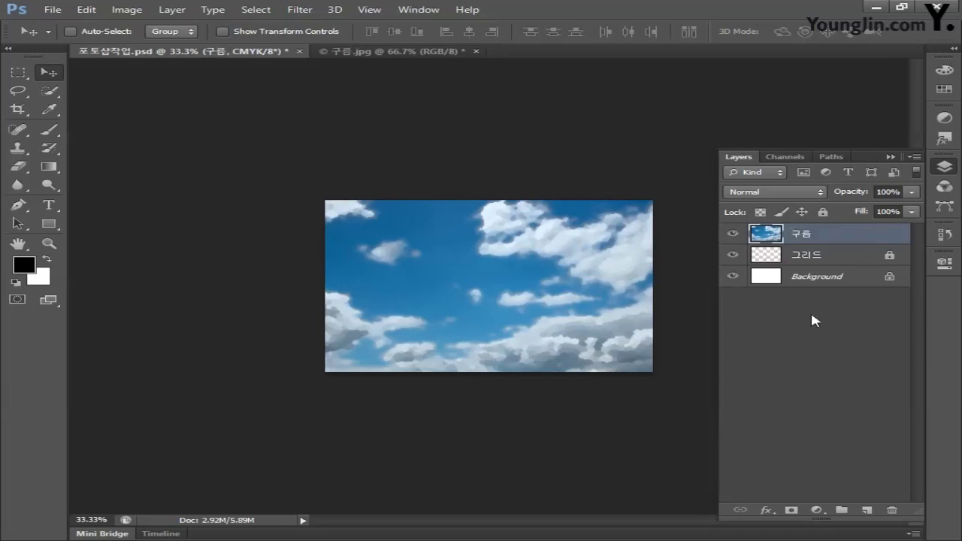
left_click_drag(822, 243, 819, 263)
key("ctrl+plus")
key("ctrl+plus")
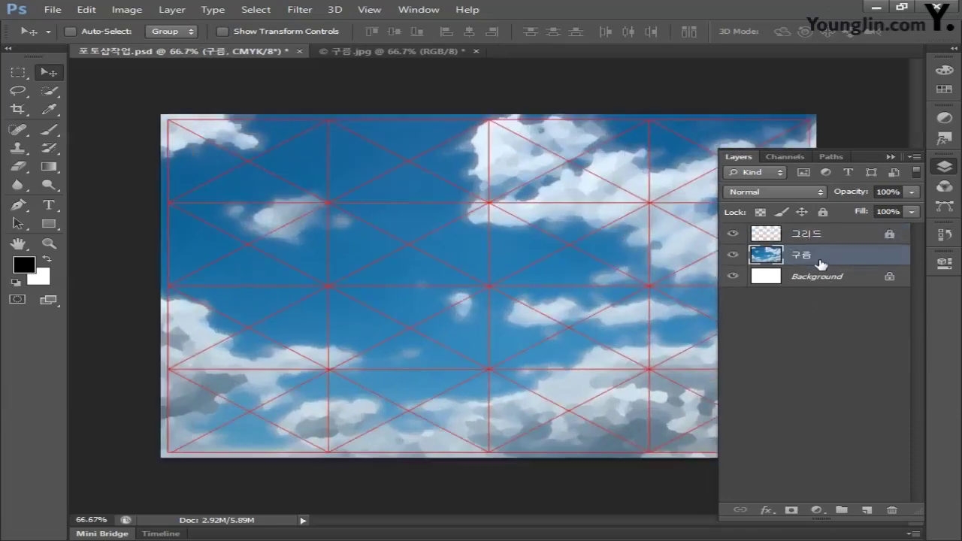
Add a layer mask to the 구름 layer and fade out its right half with a black-to-white linear gradient.
left_click(789, 511)
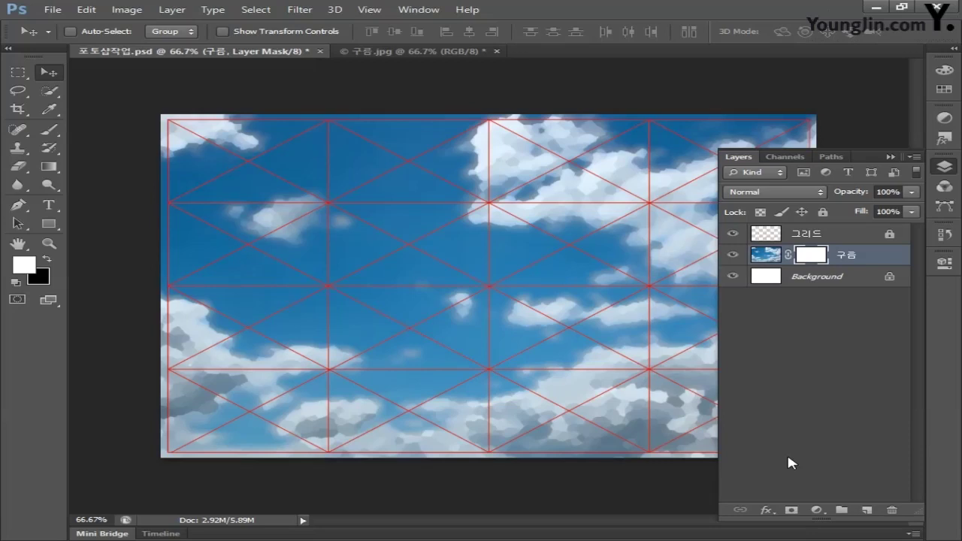
left_click(49, 258)
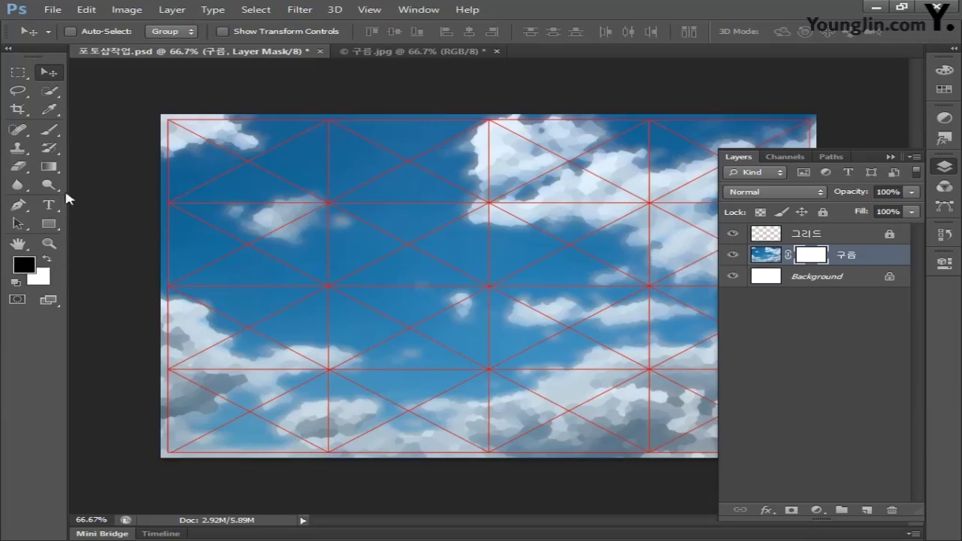
left_click(55, 168)
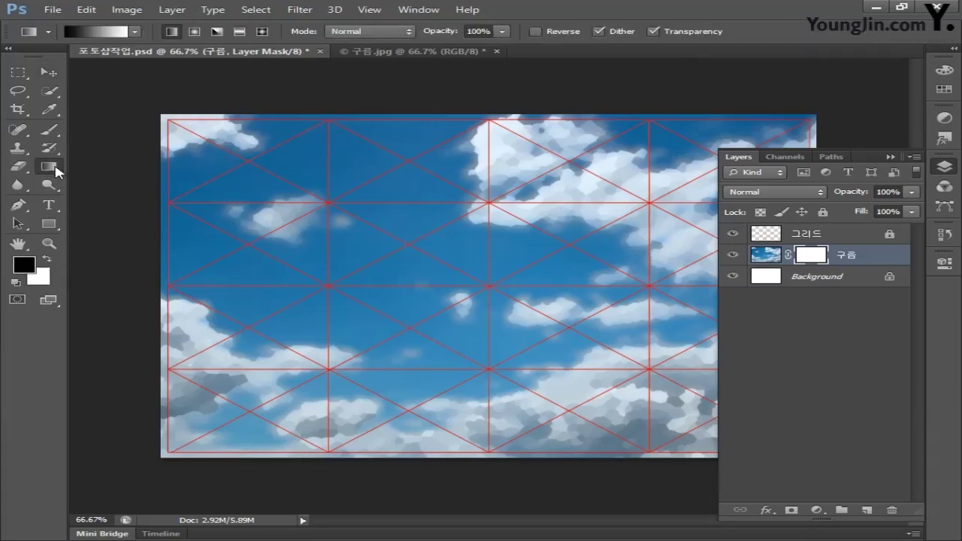
left_click(135, 31)
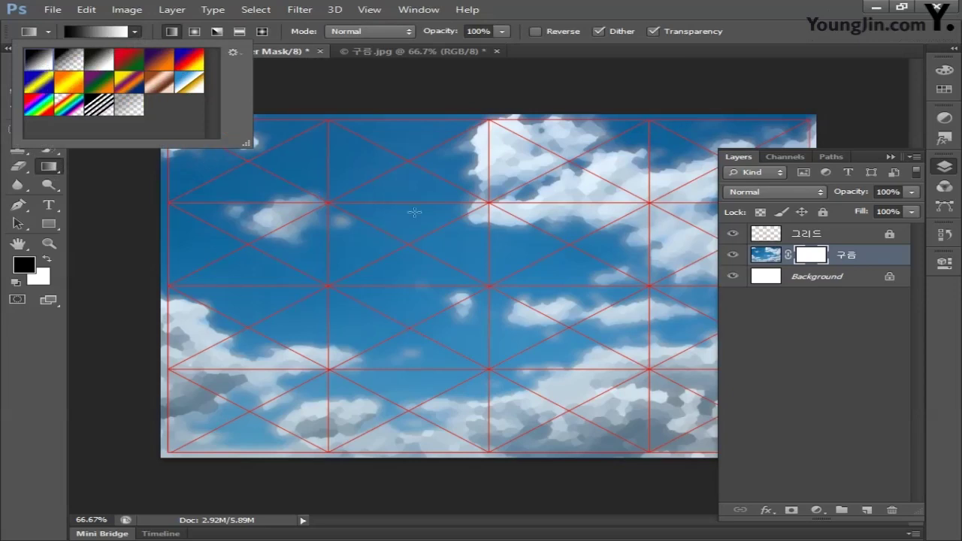
left_click_drag(524, 249, 279, 243)
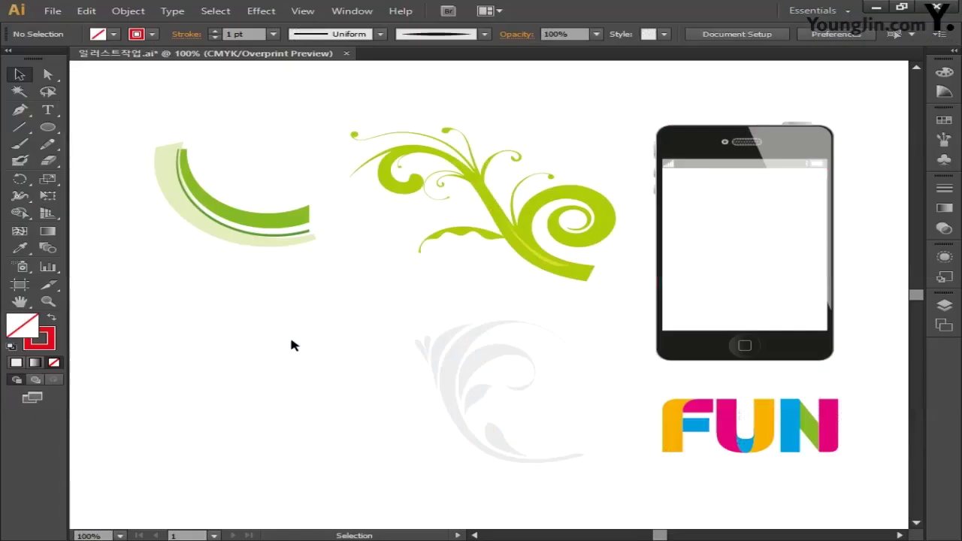
Copy the light grey leaf ornament from 일러스트작업.ai in Illustrator and paste it into the Photoshop document as Pixels.
left_click(454, 376)
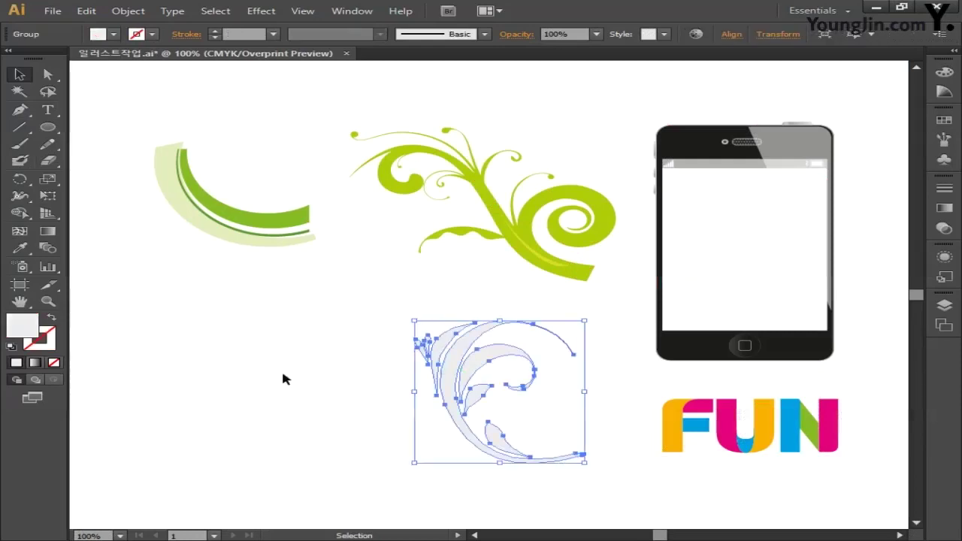
key("ctrl")
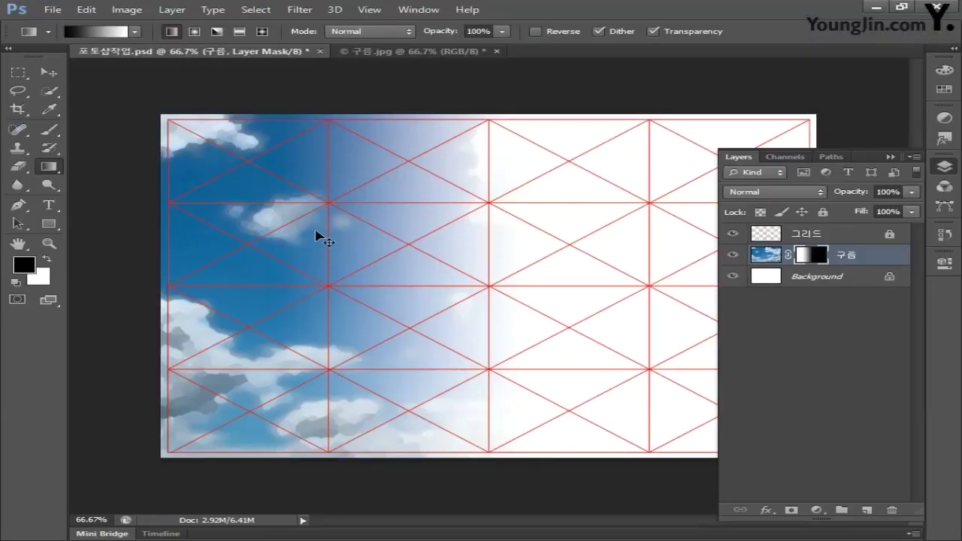
key("ctrl+v")
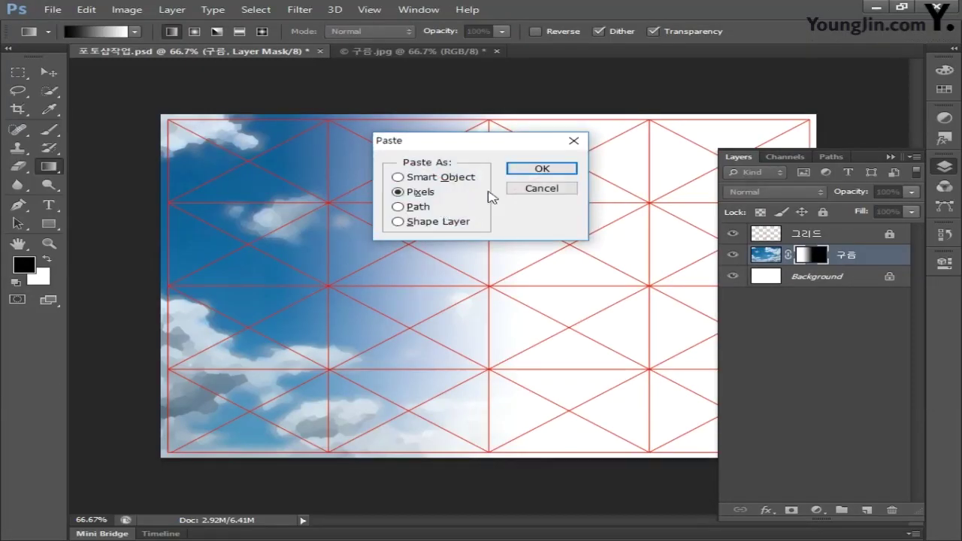
left_click(515, 168)
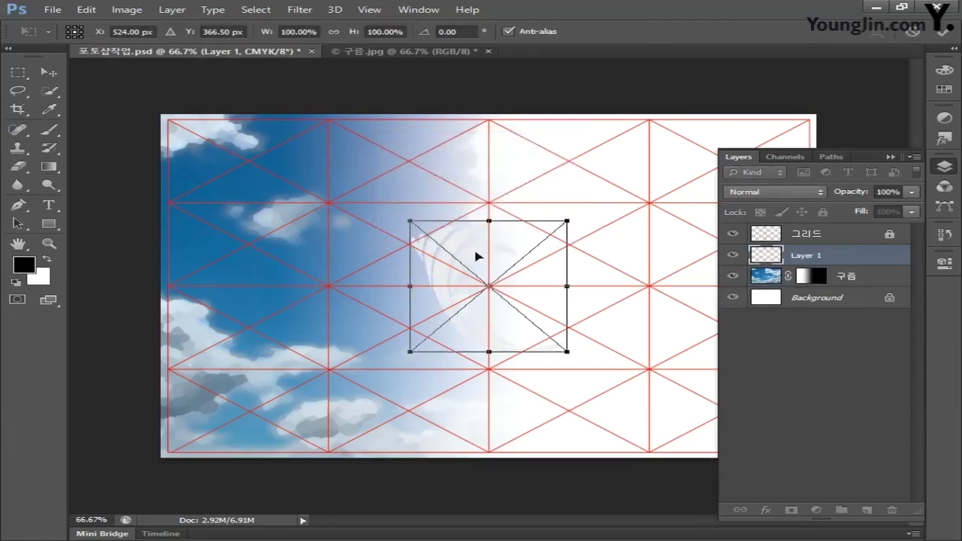
Scale the pasted grey ornament to about 142% and place it over the cloud's faded edge, centred near X 437.5 px, Y 372.5 px.
left_click_drag(476, 256, 390, 224)
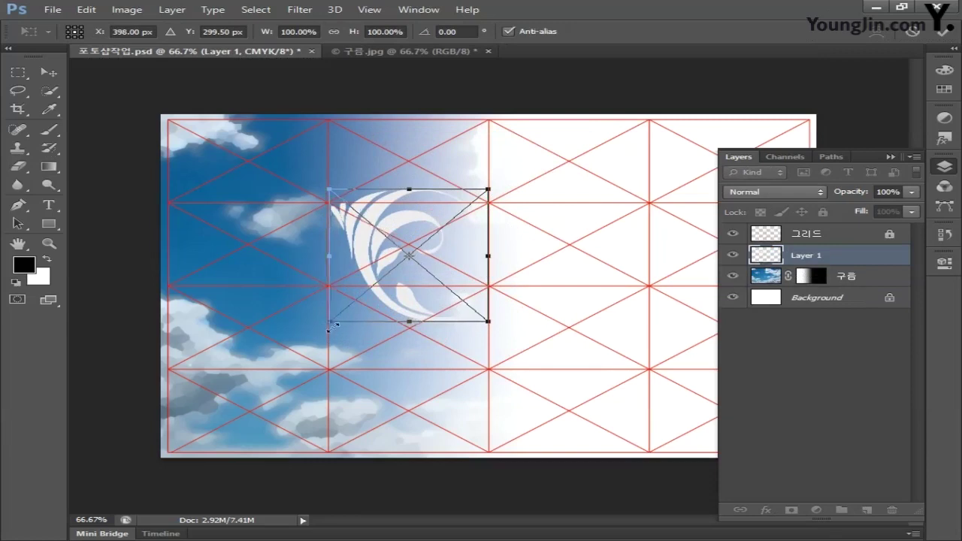
left_click_drag(325, 331, 263, 382)
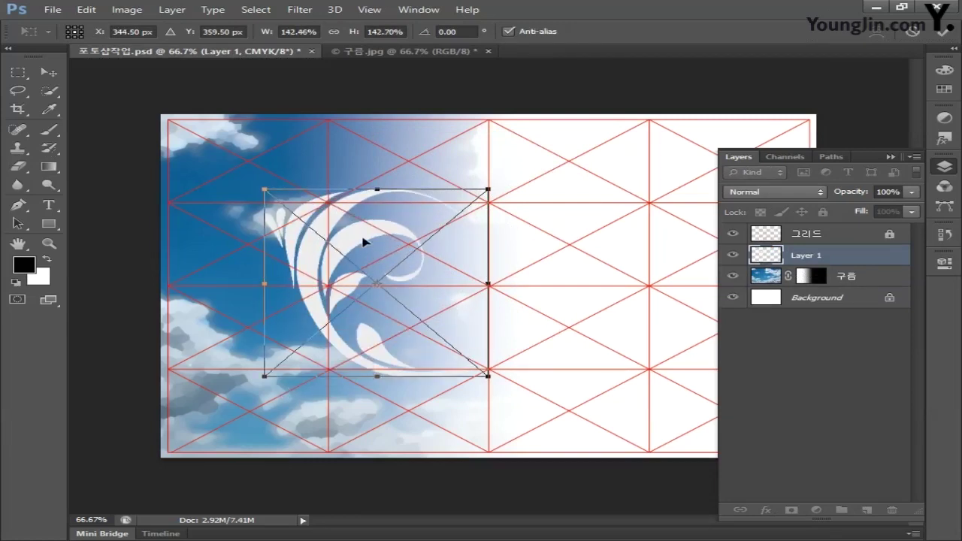
left_click_drag(366, 242, 427, 249)
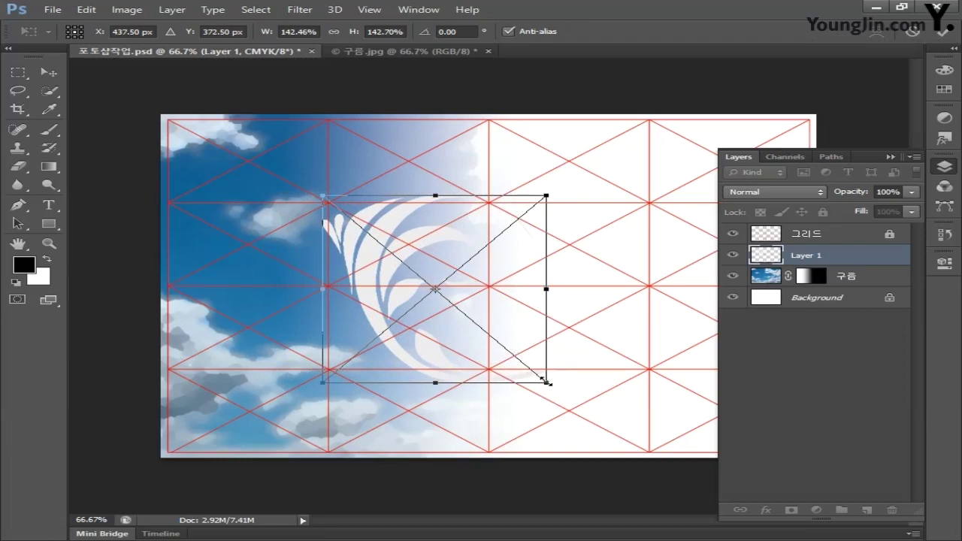
key("Return")
key("g")
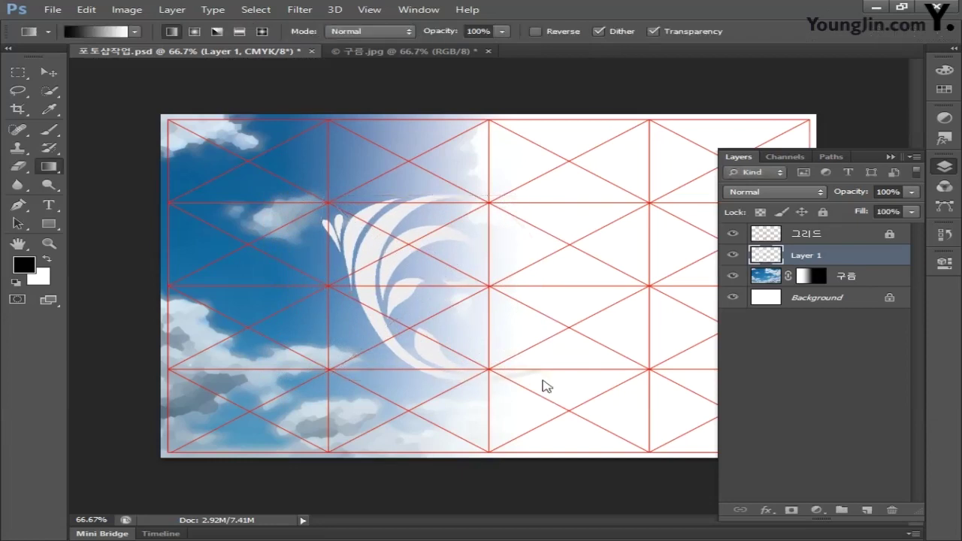
Rename the grey ornament's layer as 배경무늬 1.
double_click(805, 255)
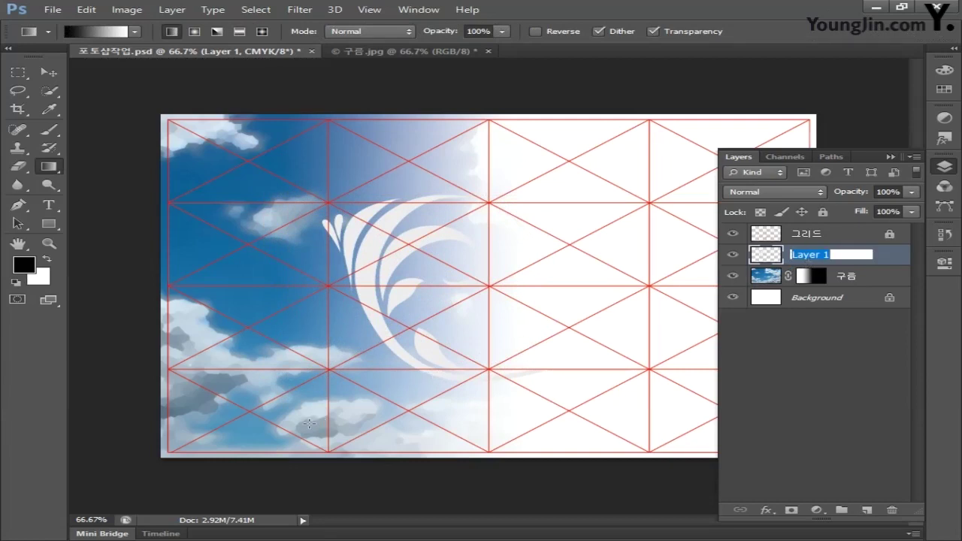
type("배경무느ㅣ 1")
key("Return")
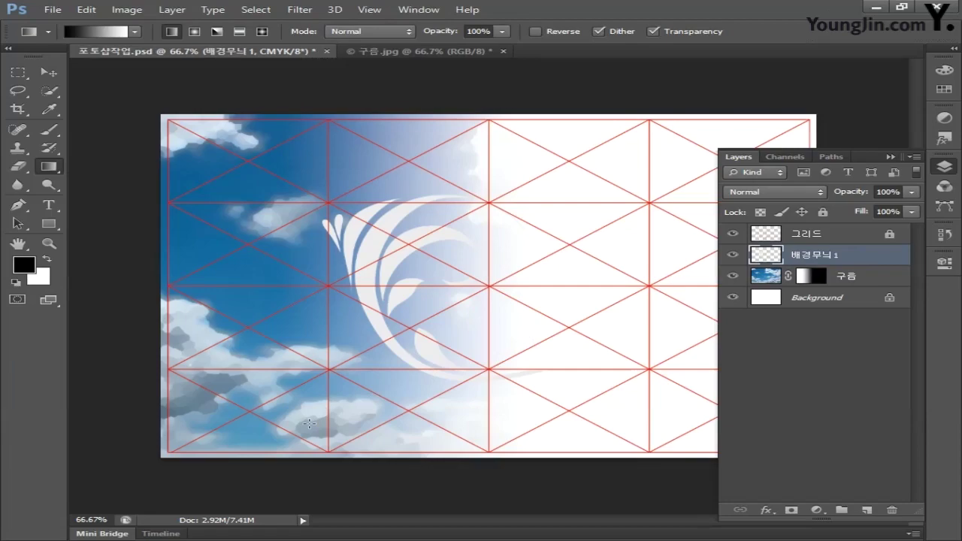
Copy the green vine ornament from 일러스트작업.ai in Illustrator and paste it into the Photoshop document as Pixels.
key("alt+Tab")
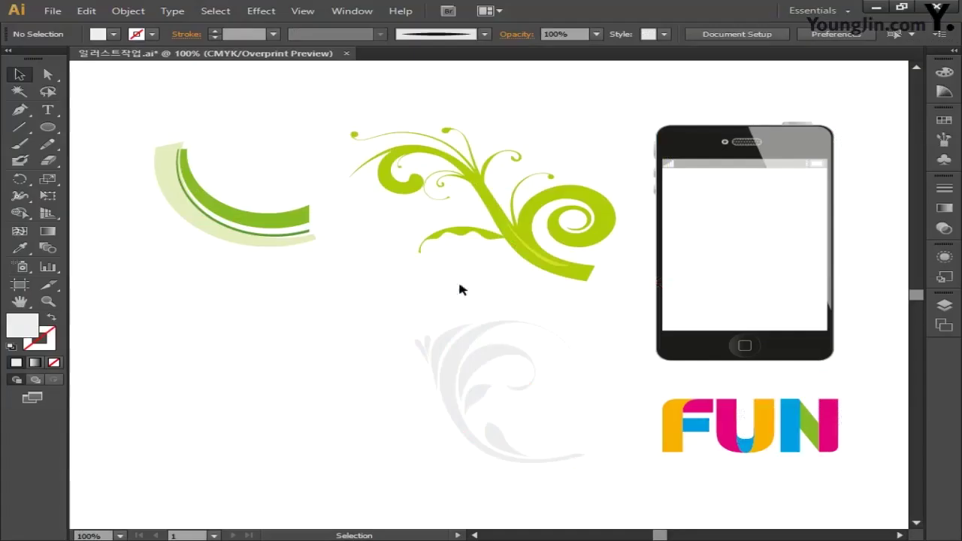
left_click(535, 245)
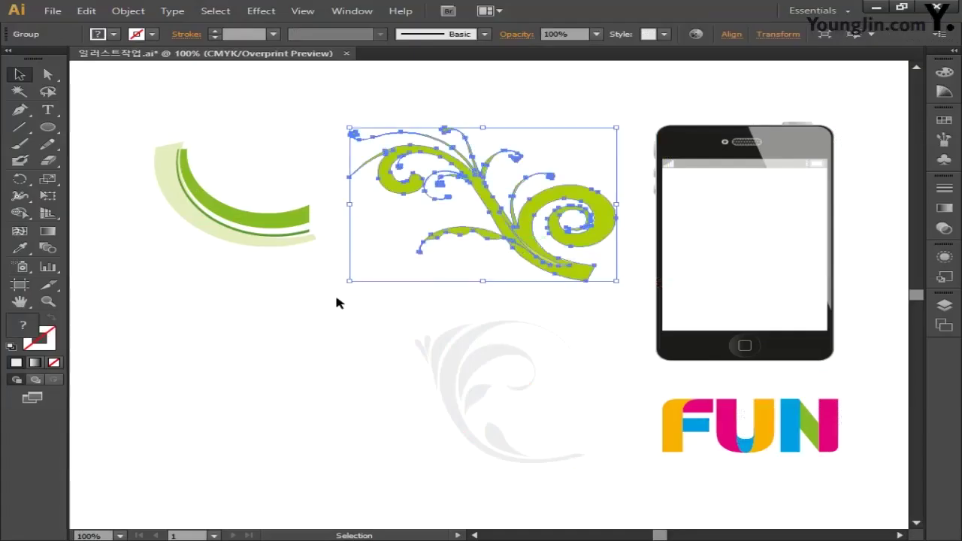
key("a")
key("v")
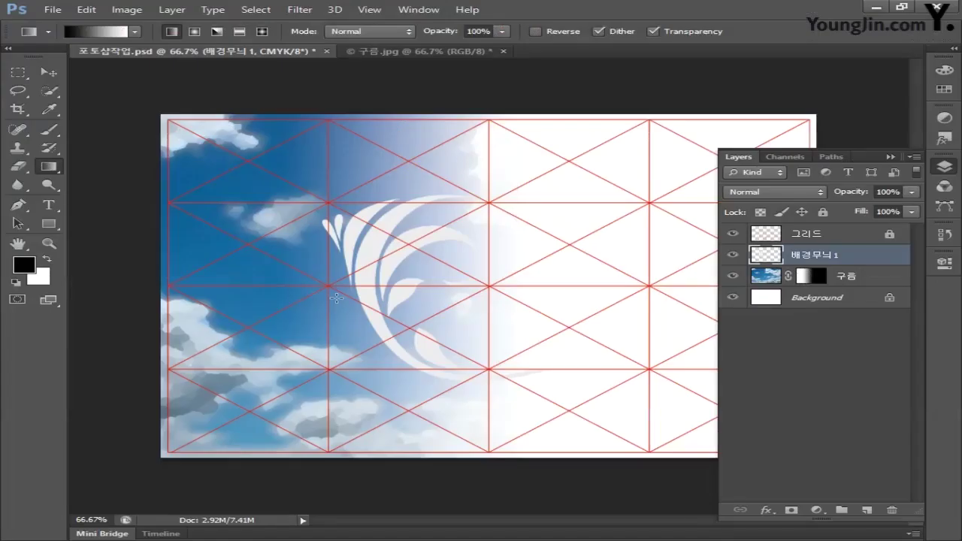
key("ctrl+v")
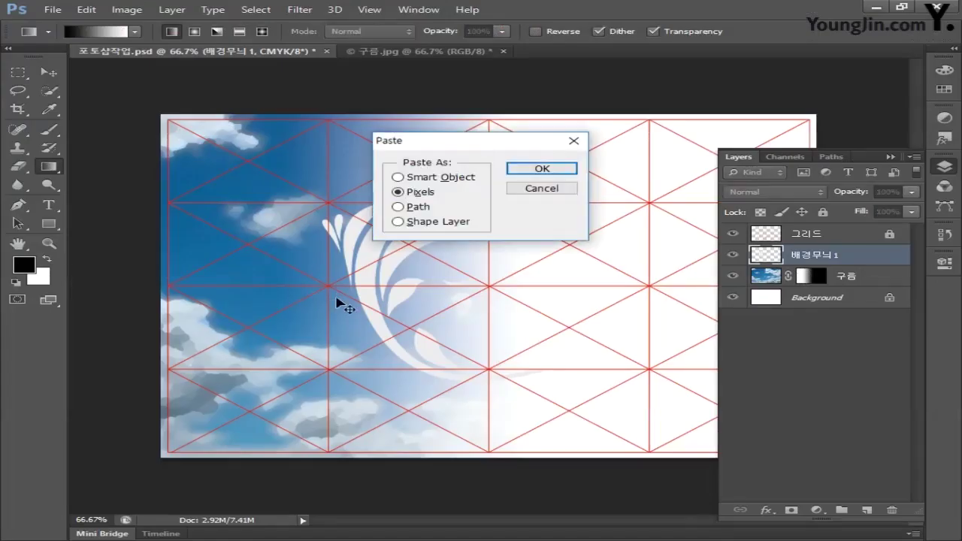
left_click(526, 168)
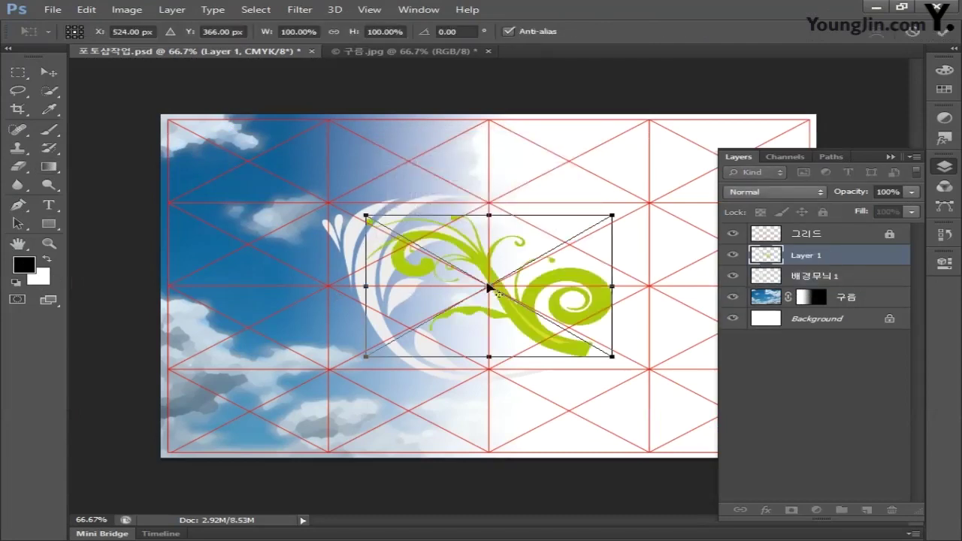
Scale the pasted green vine to about 154% and place it over the canvas's lower-left corner, centred near X 239.5 px, Y 550.5 px.
left_click_drag(528, 299, 303, 392)
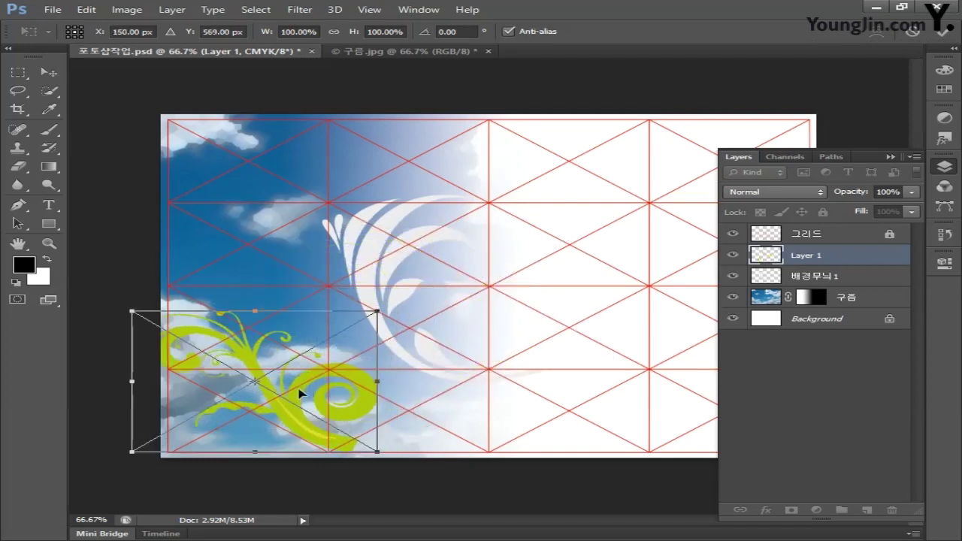
left_click_drag(378, 451, 501, 274)
left_click_drag(132, 274, 120, 261)
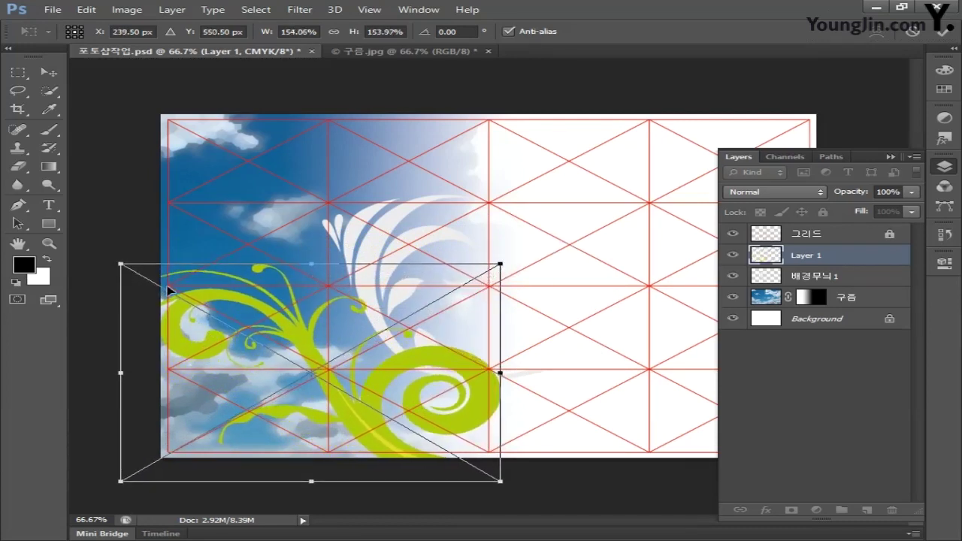
key("Return")
key("g")
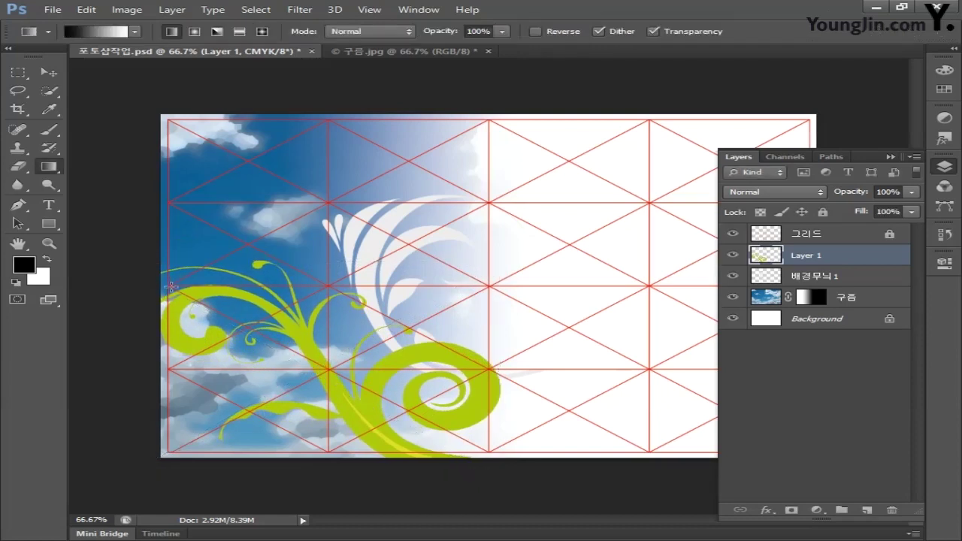
Rename the green vine ornament's layer as 배경무늬2.
double_click(816, 256)
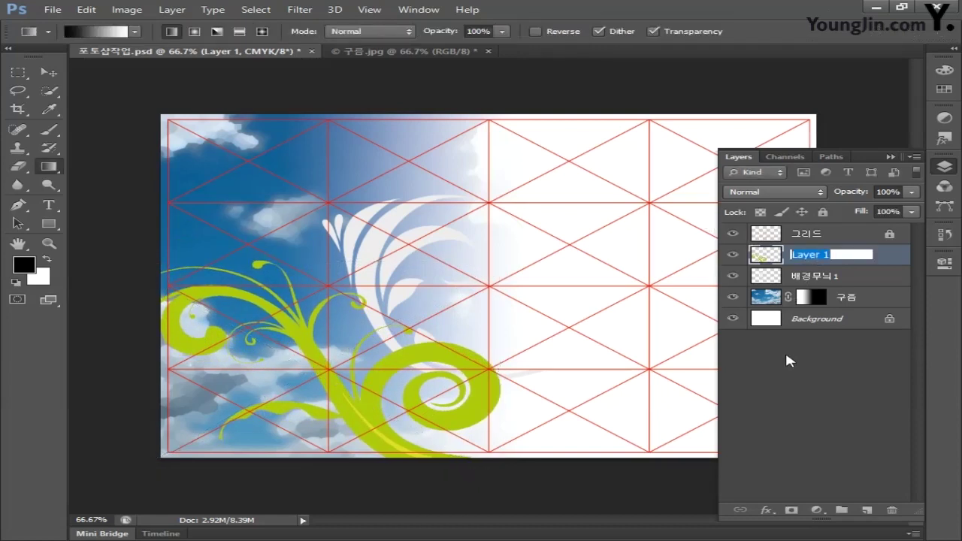
type("배경무느ㅣ2")
key("Return")
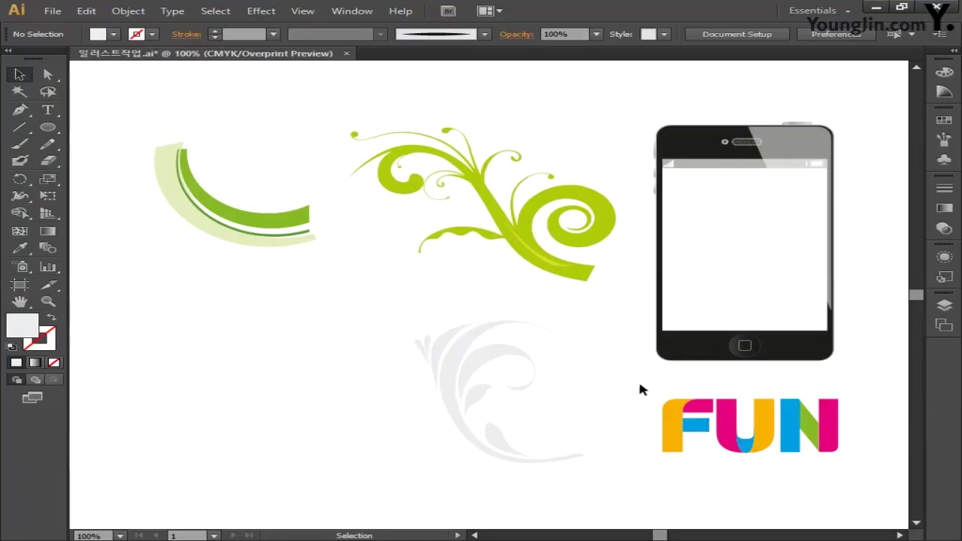
Copy the colourful FUN lettering from Illustrator and paste it into the Photoshop document as Pixels.
left_click_drag(638, 390, 864, 490)
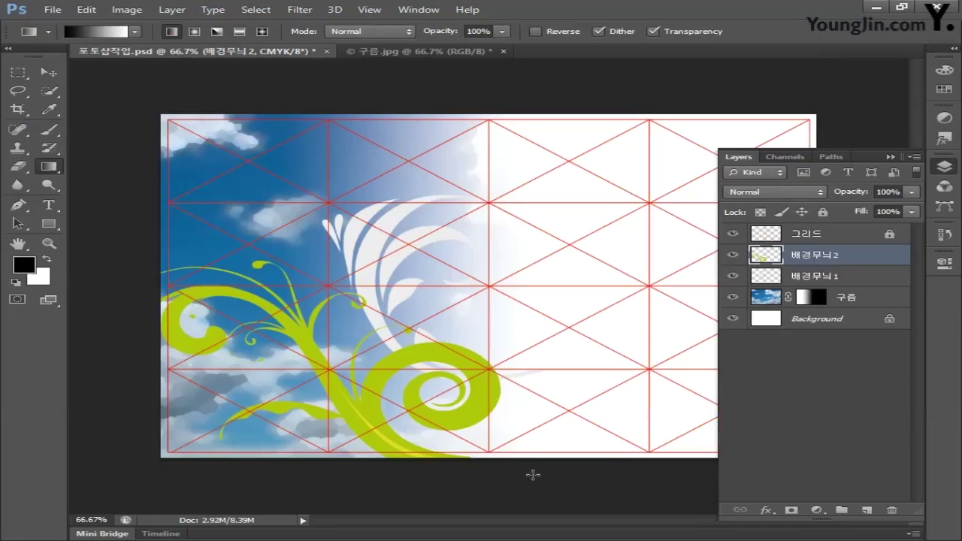
key("ctrl+v")
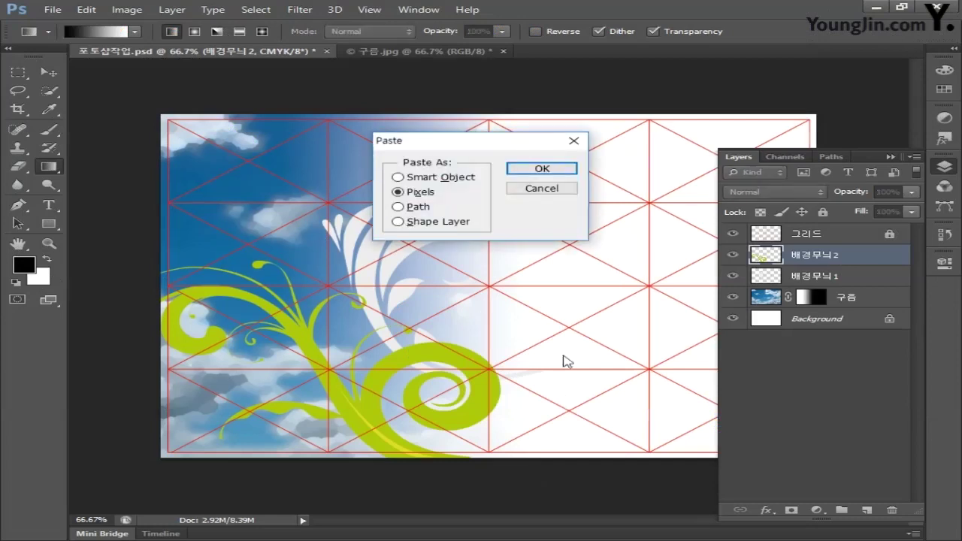
left_click(555, 170)
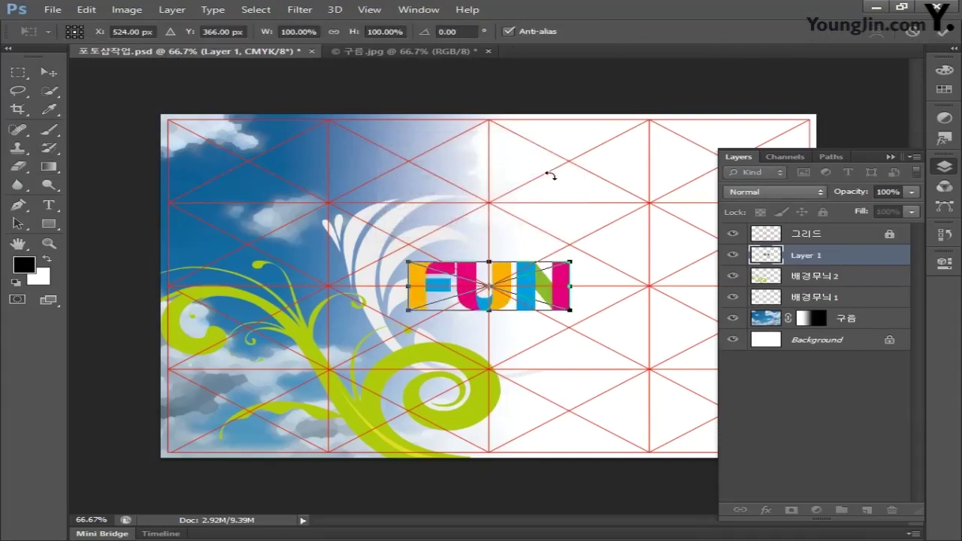
Shrink the FUN lettering to about 60% and place it inside the grid's upper-right cell.
left_click_drag(528, 296, 169, 364)
key("ctrl+plus")
left_click_drag(383, 293, 517, 278)
left_click_drag(295, 308, 402, 286)
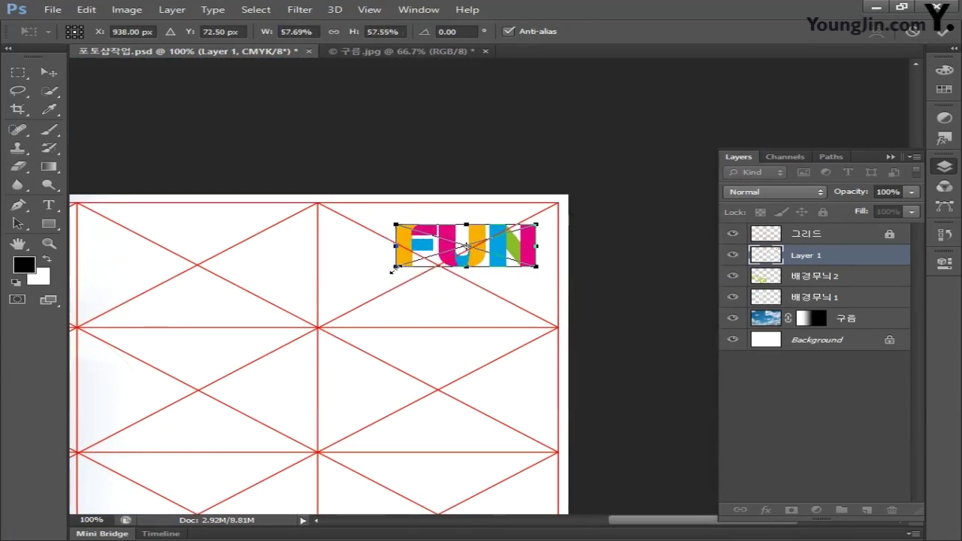
key("Return")
key("g")
Rename the FUN lettering's layer as FUN 01.
double_click(805, 255)
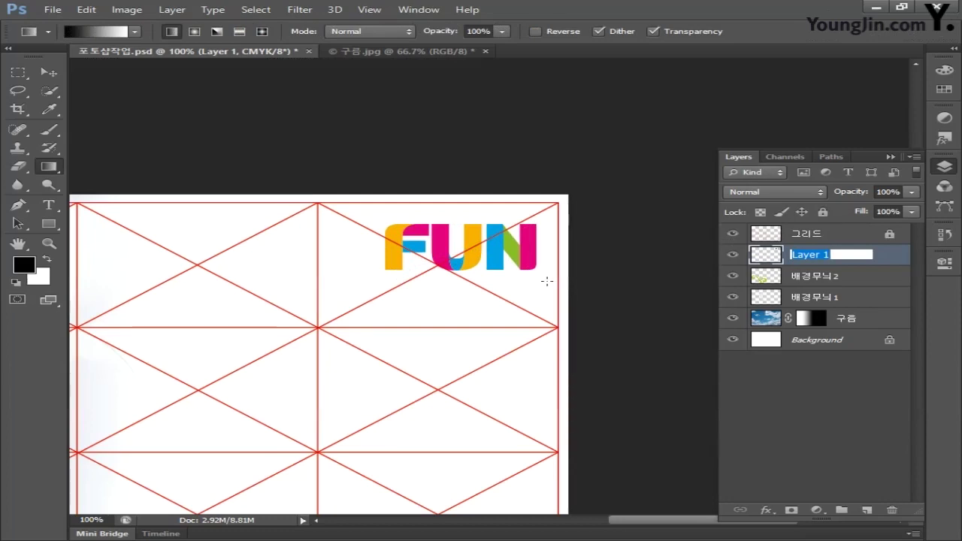
type("FUN 01")
key("Return")
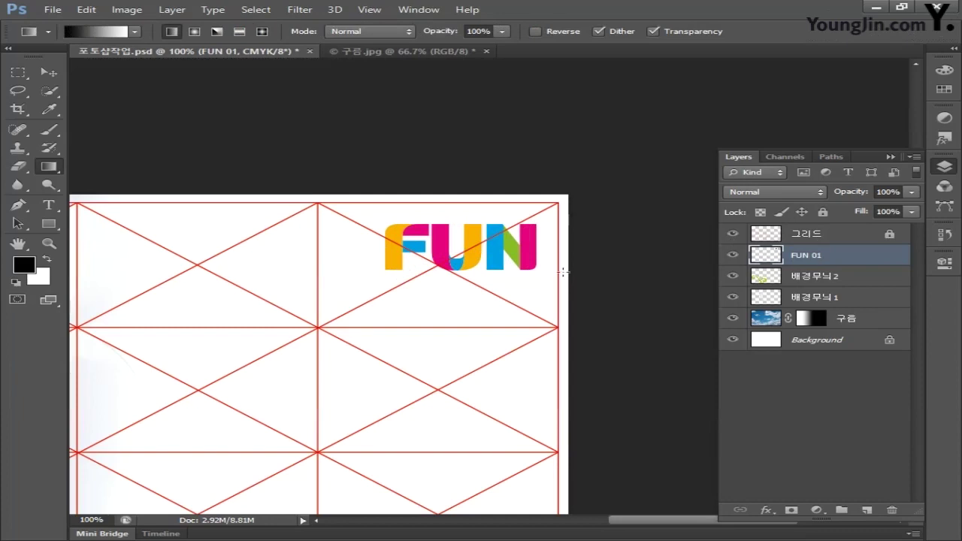
Add a Bevel & Emboss effect to the FUN 01 layer with Depth 90%, Size 10 px and Soften 8 px.
double_click(855, 260)
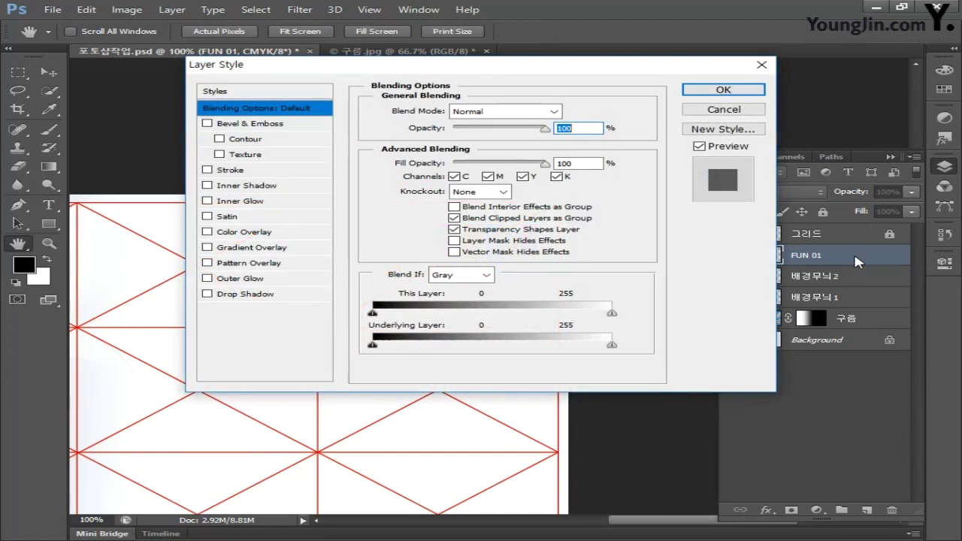
left_click(250, 126)
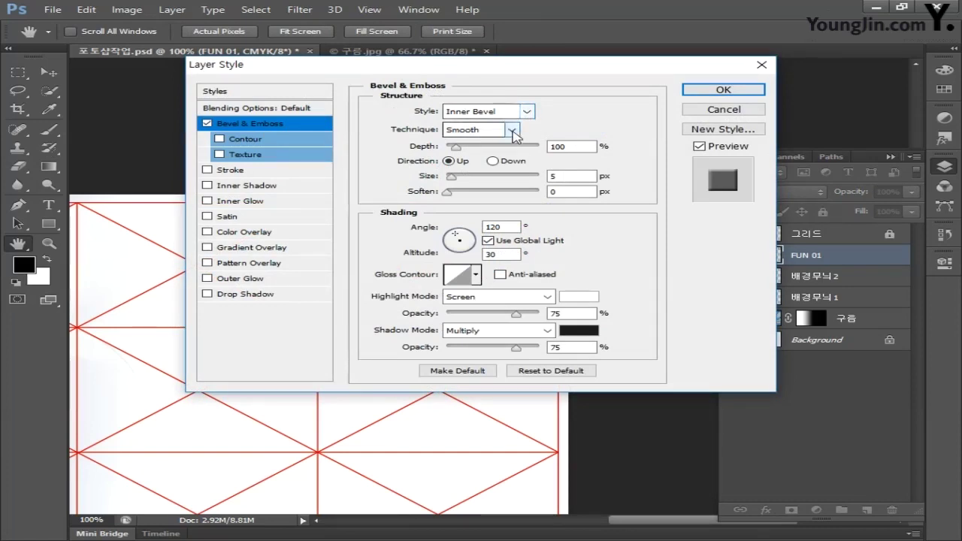
left_click(575, 150)
double_click(575, 150)
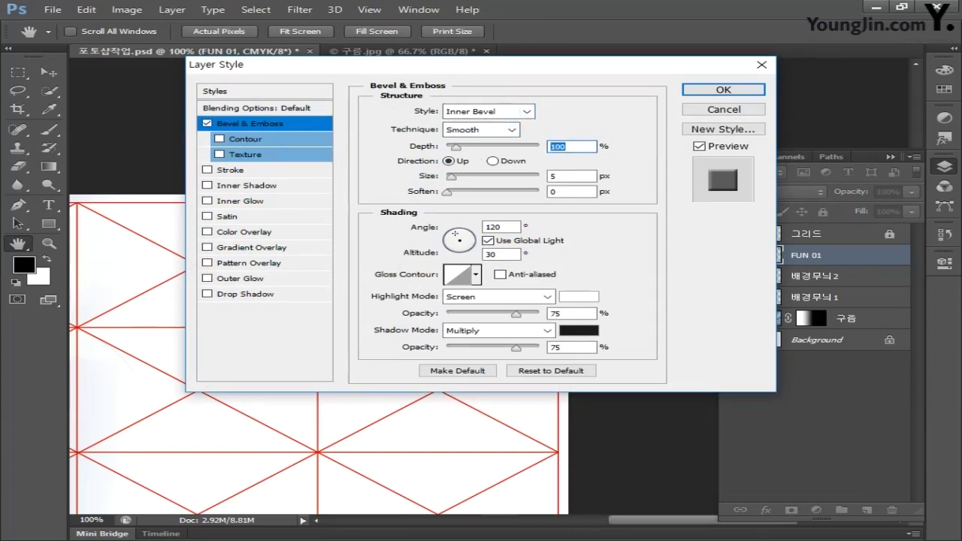
type("90")
key("Tab")
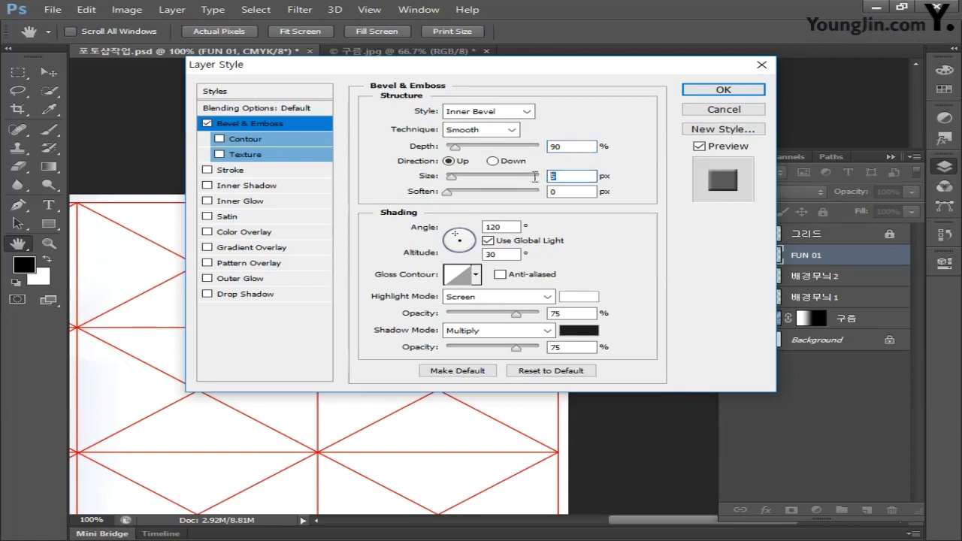
type("10")
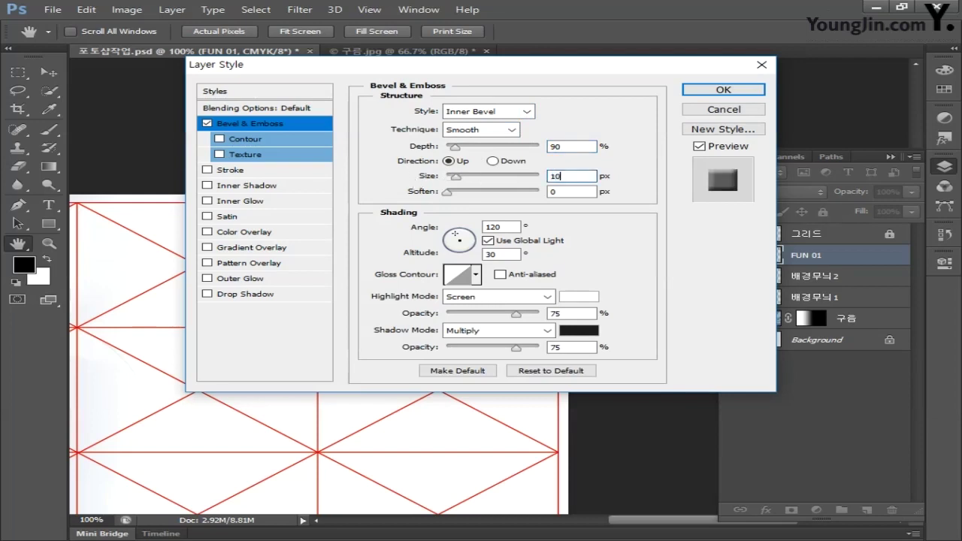
double_click(556, 191)
type("8")
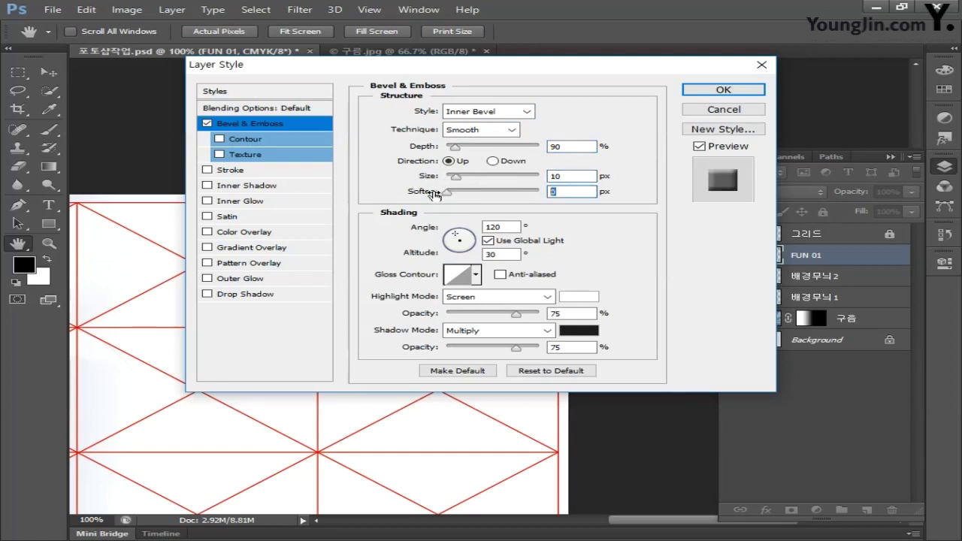
left_click(726, 109)
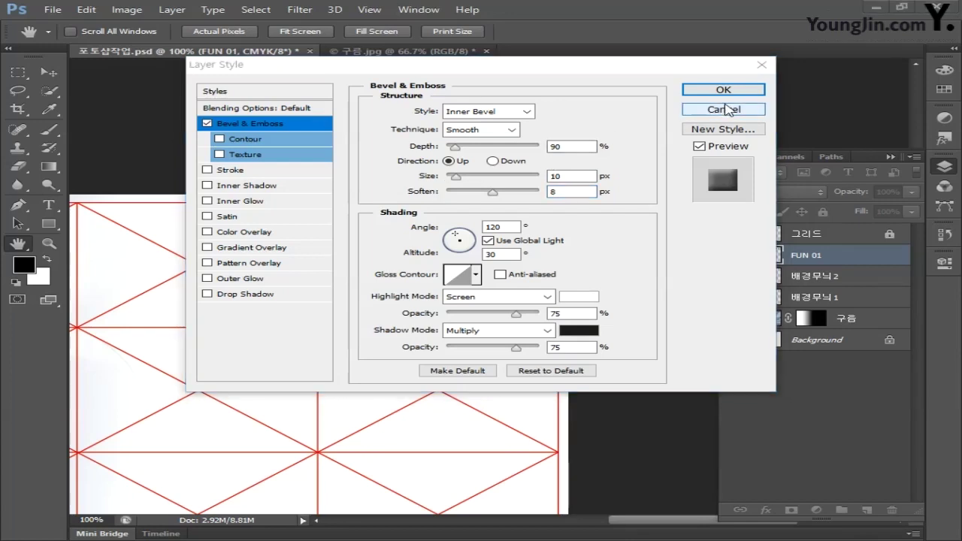
Add a Drop Shadow to the FUN 01 layer with Opacity 35%, Distance 7 px and Size 0 px, and apply the layer style.
left_click(253, 297)
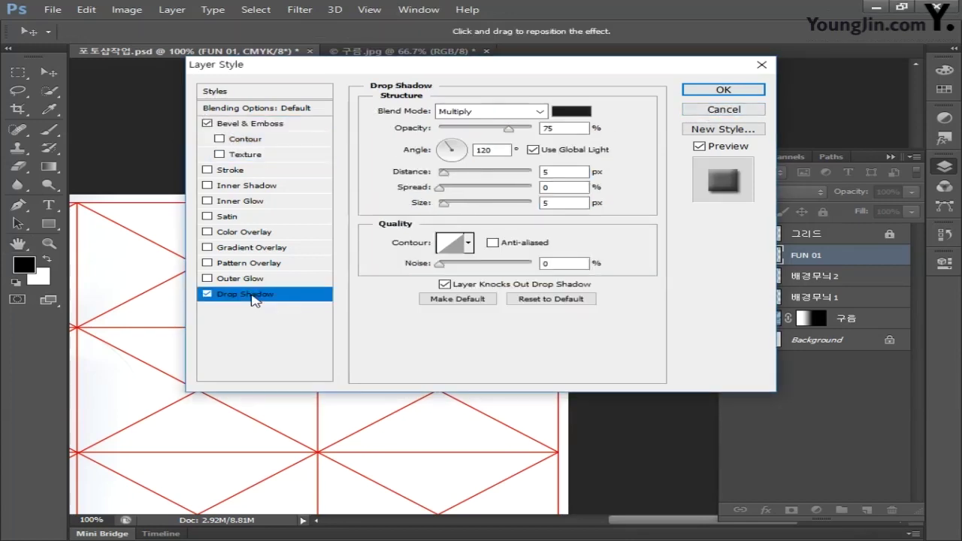
double_click(573, 128)
type("35")
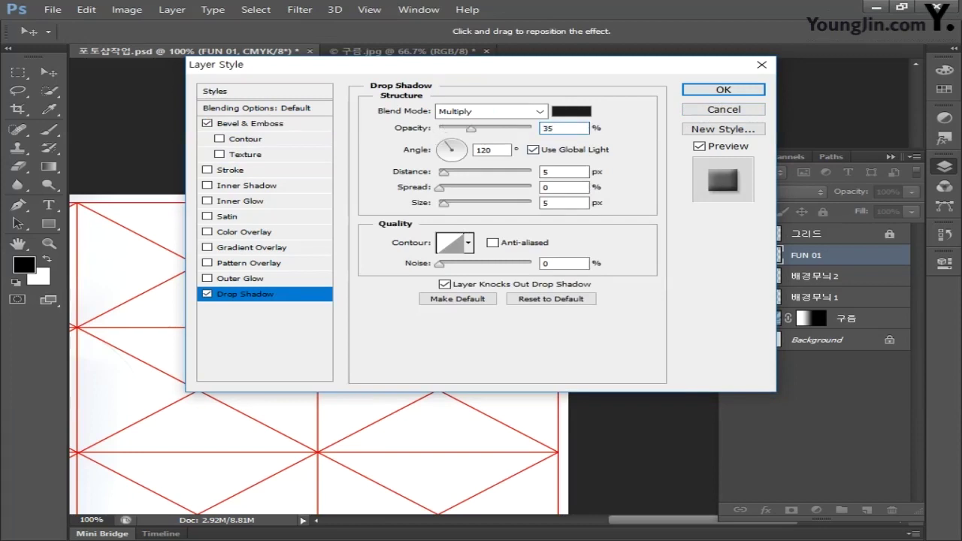
double_click(564, 172)
type("7")
double_click(554, 203)
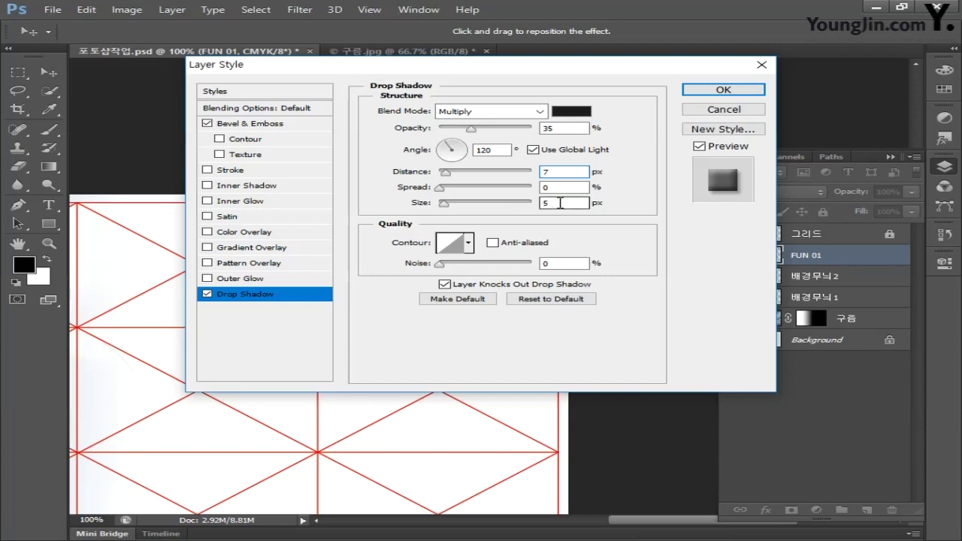
type("0")
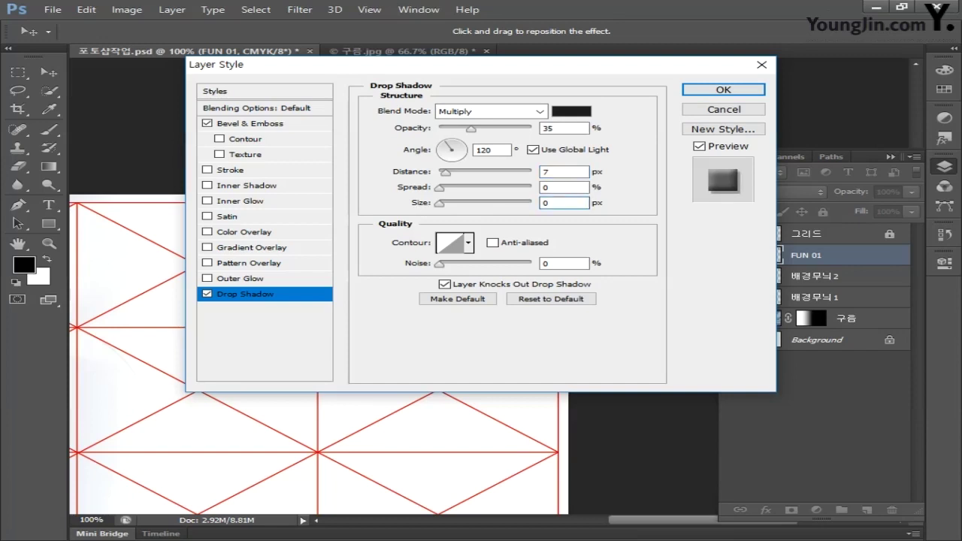
left_click(714, 89)
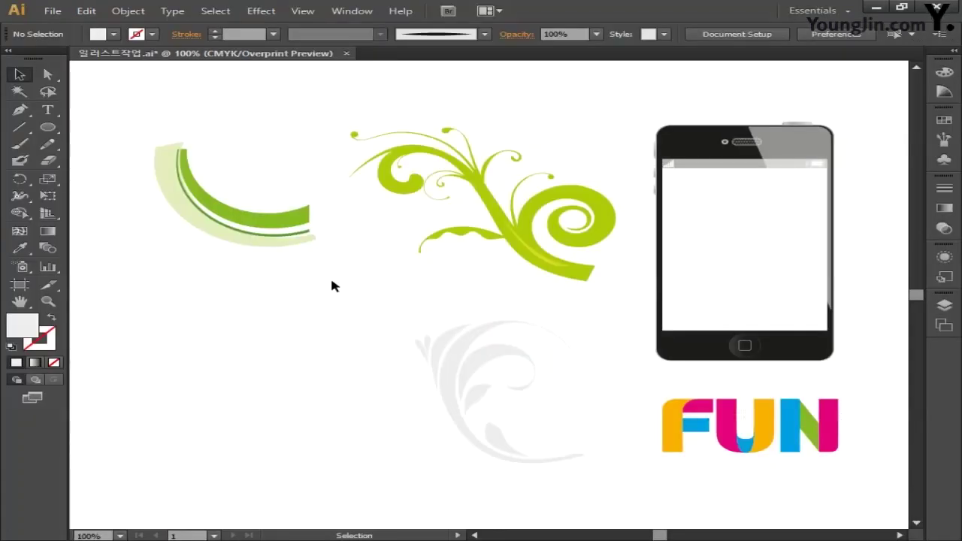
Copy the green curved-band ornament from Illustrator and paste it into the Photoshop document as Pixels.
left_click(283, 248)
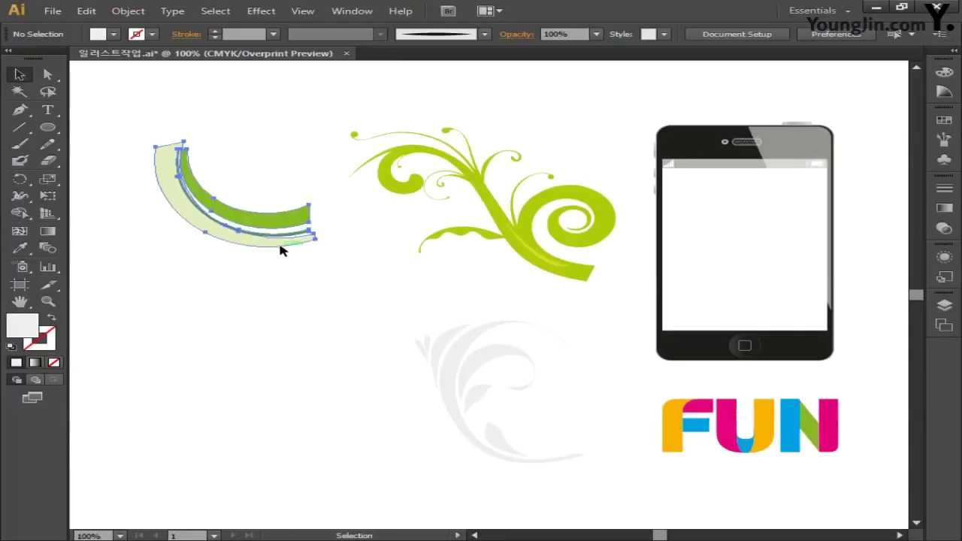
key("ctrl")
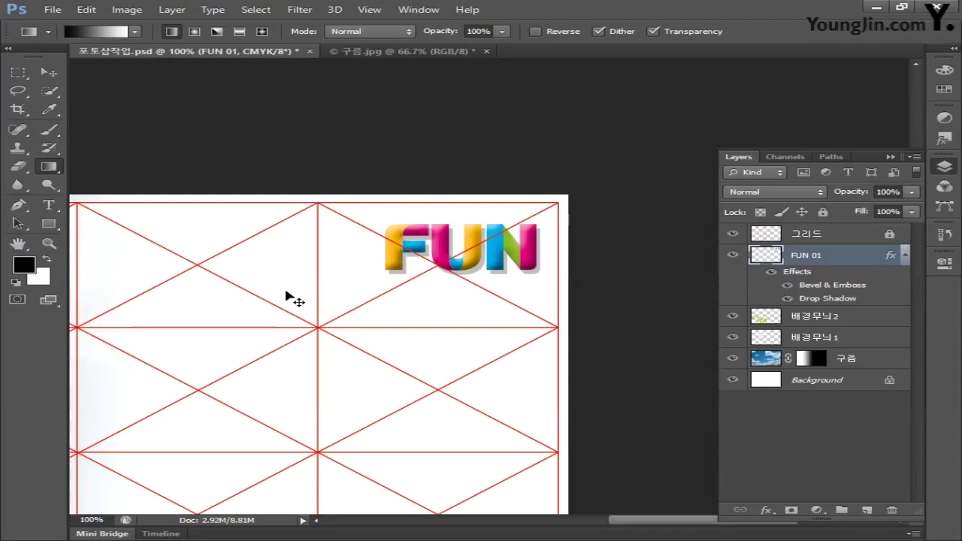
key("ctrl+v")
left_click(538, 167)
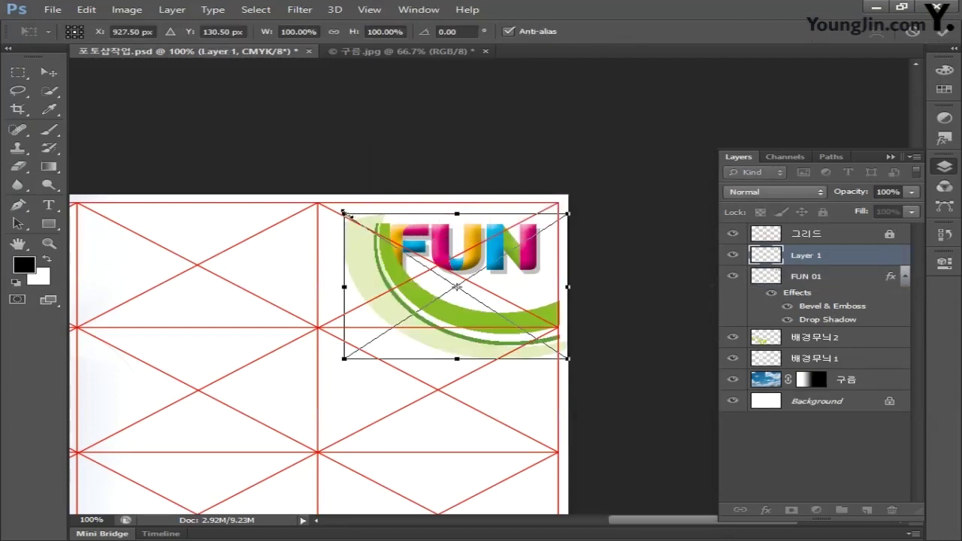
Enlarge the green curved bands around the FUN lettering so they run off the canvas's top and right edges.
left_click_drag(343, 213, 291, 179)
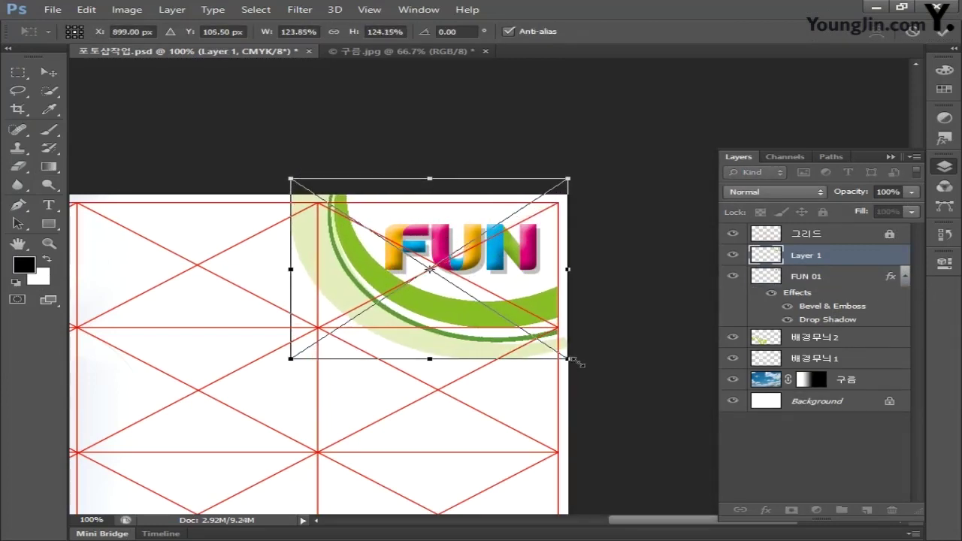
left_click_drag(573, 360, 591, 380)
key("Return")
key("g")
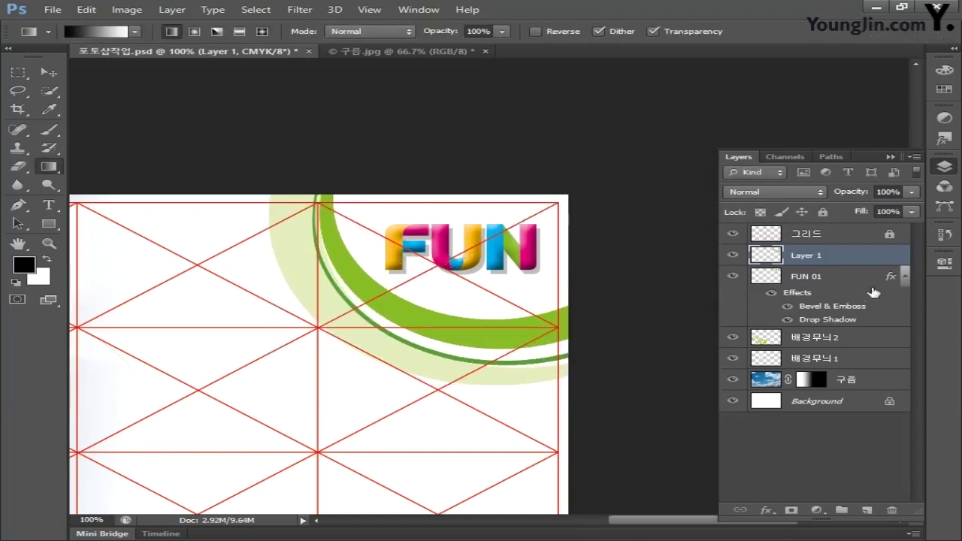
Collapse the FUN 01 layer's effects list and rename the pasted green-band layer 배경무늬3.
left_click(905, 276)
double_click(802, 256)
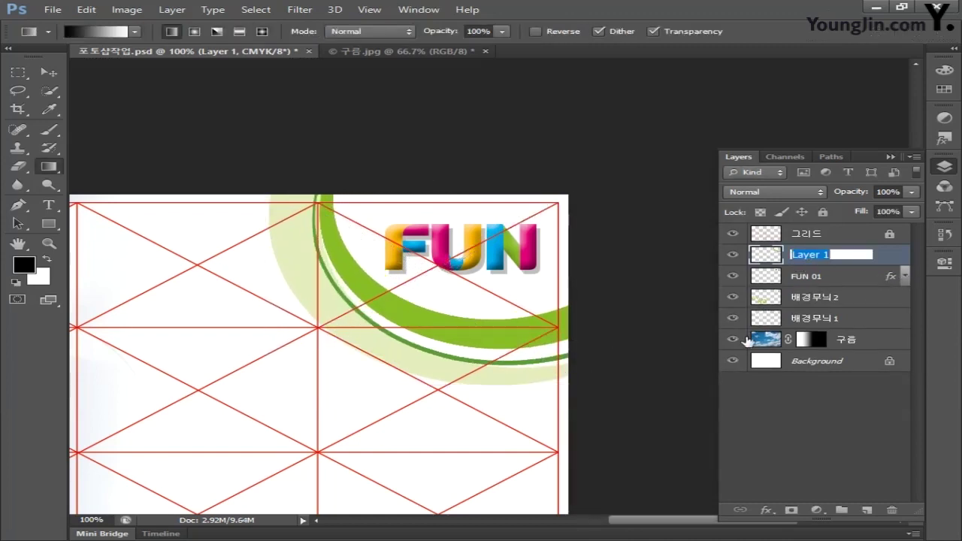
type("배경무늬3")
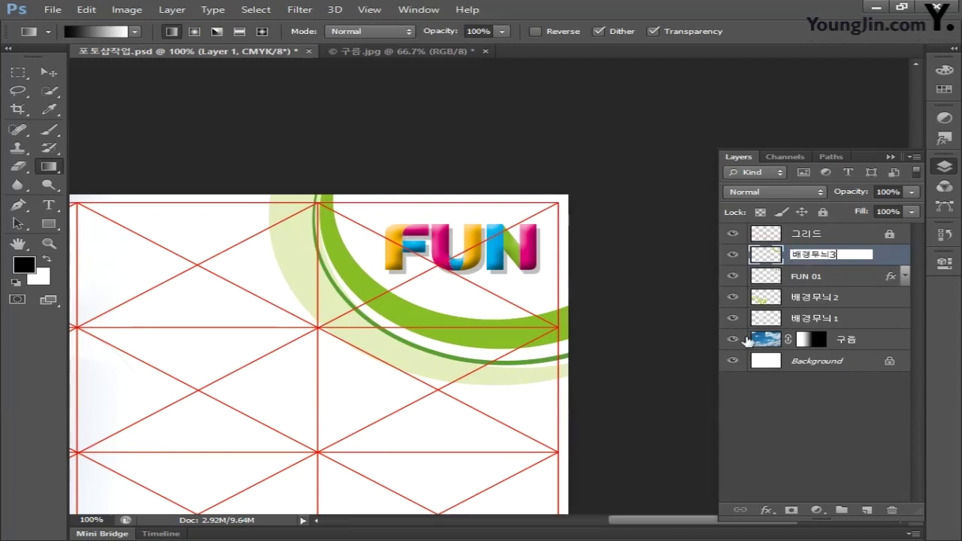
key("Return")
Fit the whole composition in view, close the layer list and save the document.
double_click(18, 244)
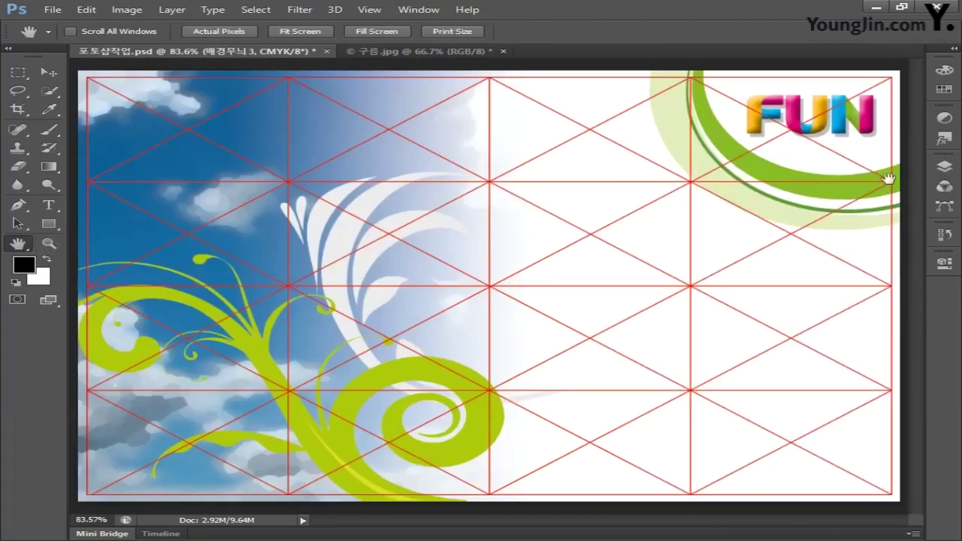
left_click(945, 170)
key("ctrl+s")
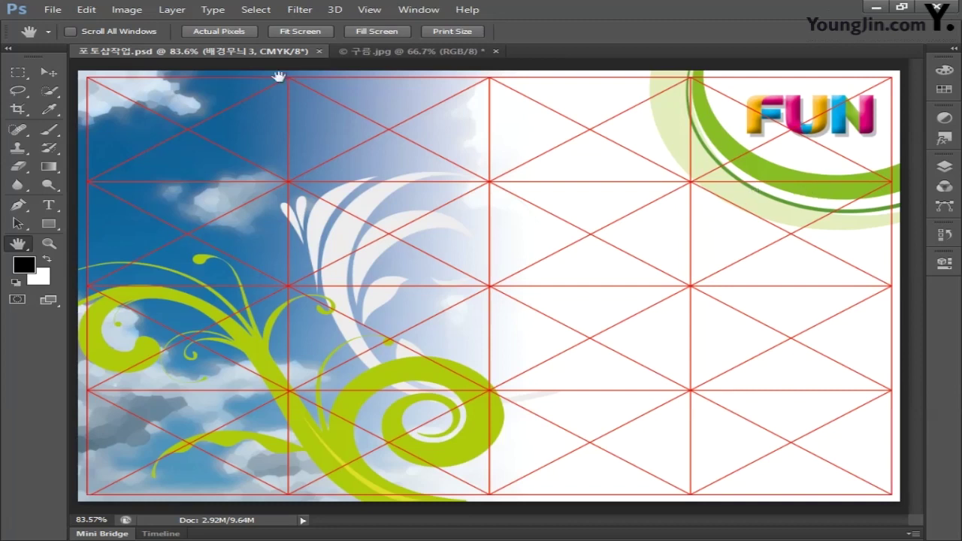
Open the hibiscus photo 무궁화 from the 제공 파일 folder.
left_click(53, 9)
left_click(73, 39)
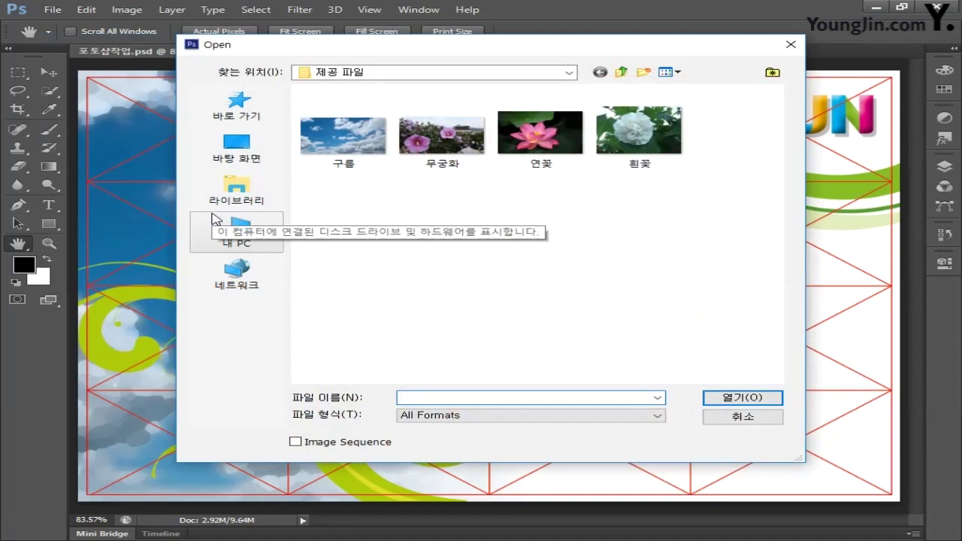
left_click(395, 164)
left_click(732, 399)
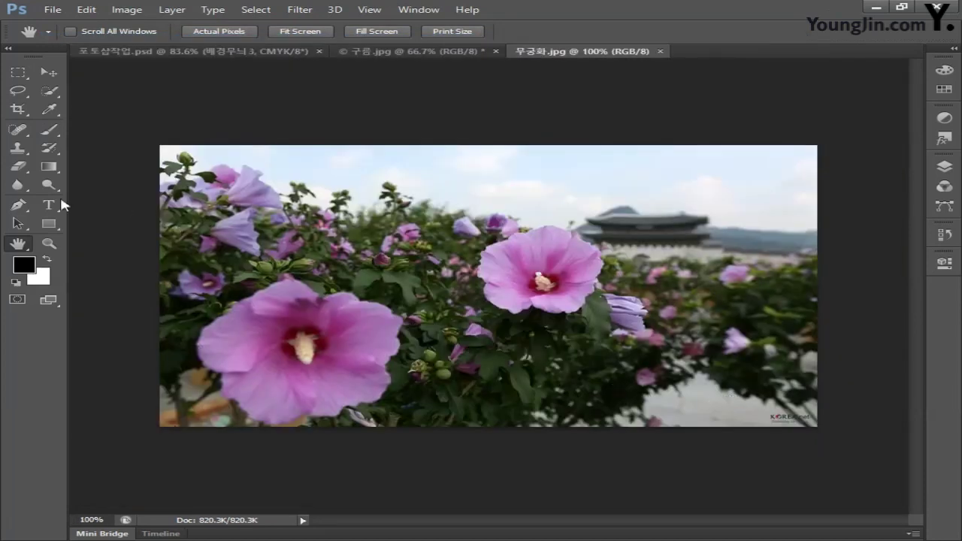
Trace the hibiscus bloom nearest the palace with a closed Pen path and convert the path to a selection.
left_click(29, 204)
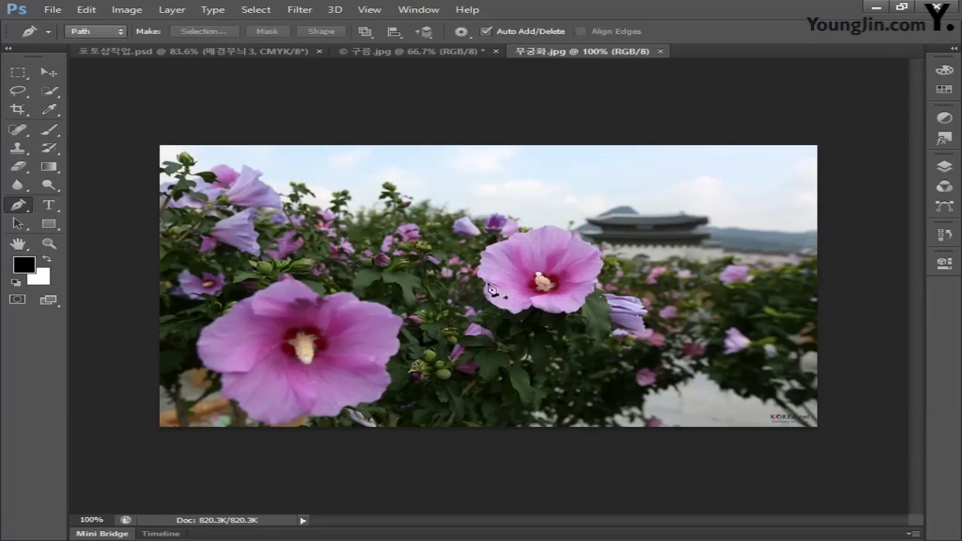
key("ctrl+plus")
left_click_drag(602, 275, 436, 297)
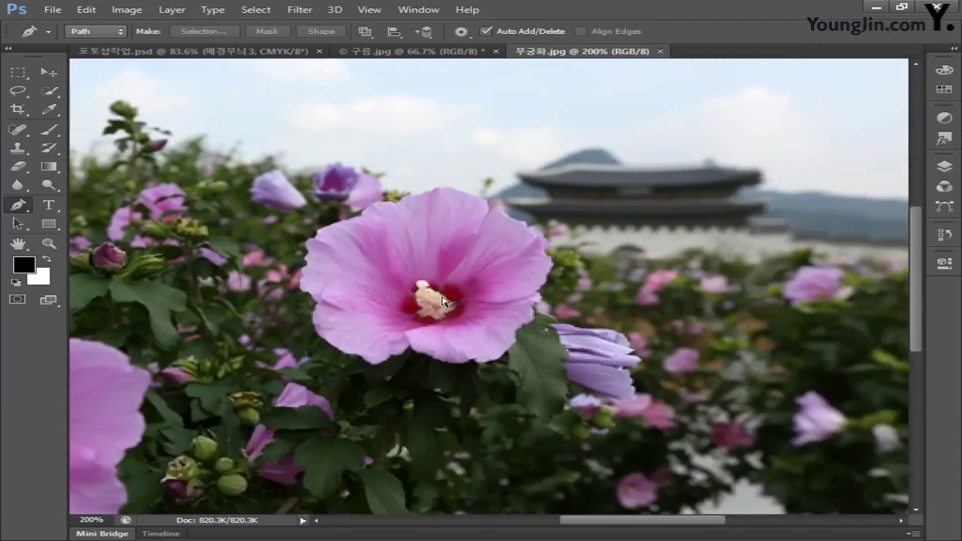
key("ctrl+plus")
mouse_move(254, 318)
left_mouse_down()
mouse_move(296, 328)
mouse_move(324, 397)
mouse_move(394, 401)
mouse_move(419, 385)
mouse_move(505, 414)
mouse_move(557, 404)
mouse_move(611, 315)
mouse_move(632, 254)
mouse_move(621, 224)
mouse_move(496, 153)
mouse_move(436, 158)
mouse_move(269, 238)
mouse_move(257, 280)
mouse_move(279, 325)
left_mouse_up()
left_click(275, 351)
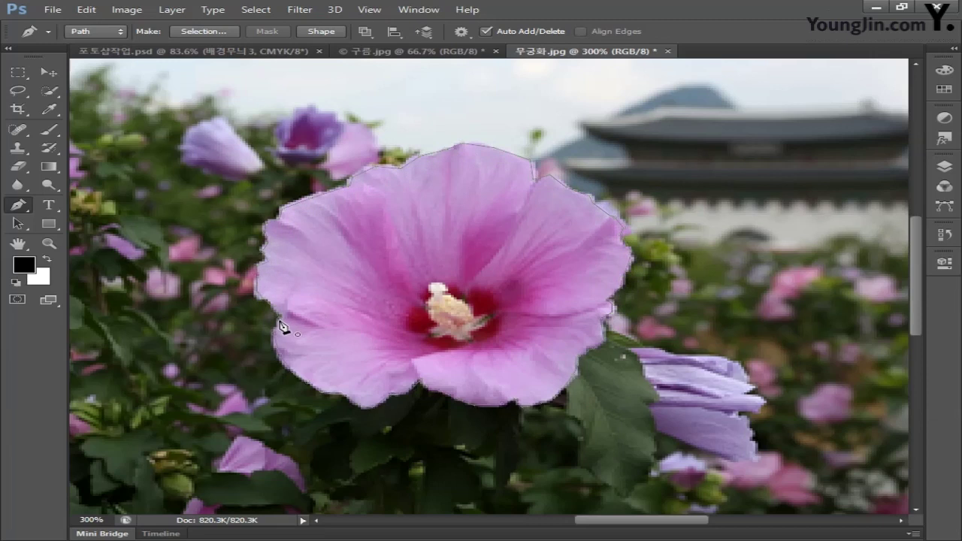
key("ctrl+Return")
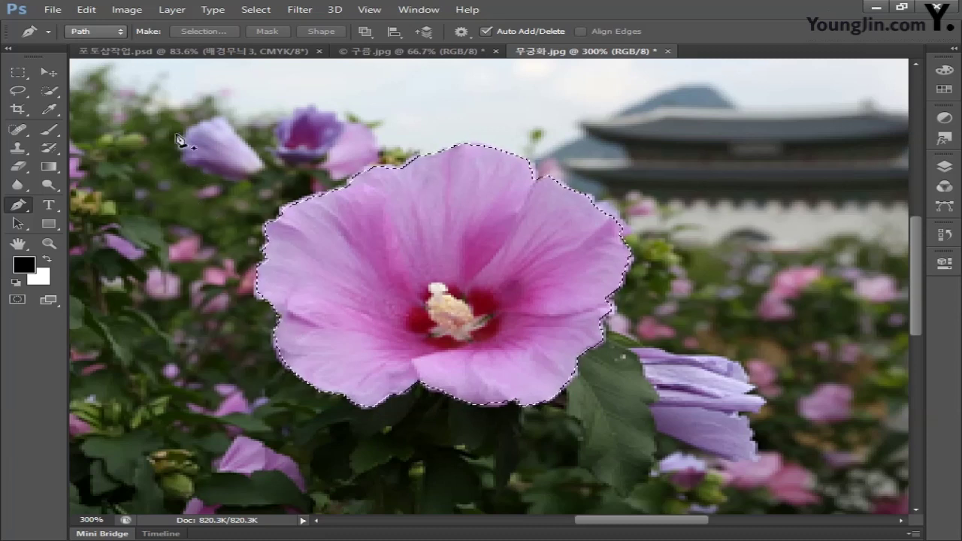
Paste the selected hibiscus into 포토샵작업.psd and enlarge it in the white area just right of the canvas centre.
left_click(150, 52)
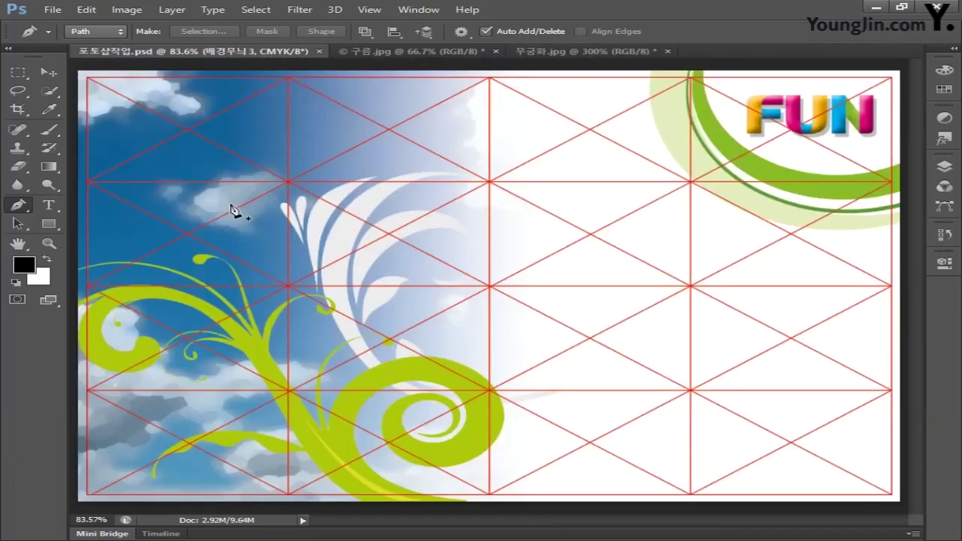
key("ctrl+v")
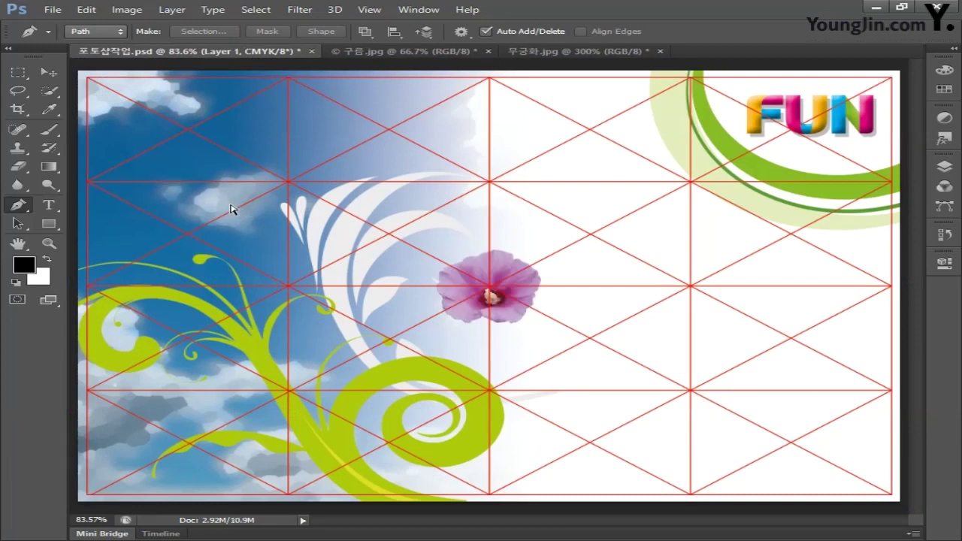
key("ctrl+t")
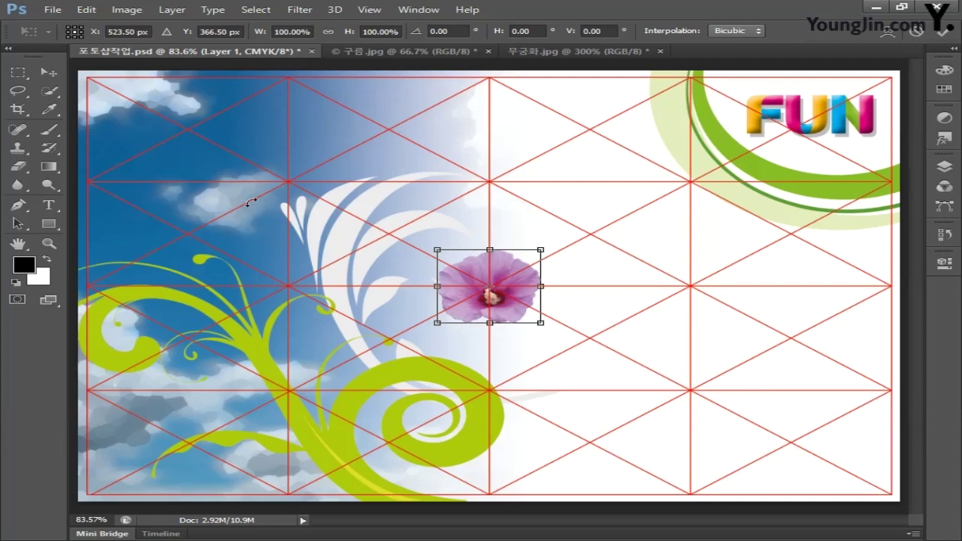
left_click_drag(541, 250, 575, 225)
left_click_drag(560, 275, 681, 260)
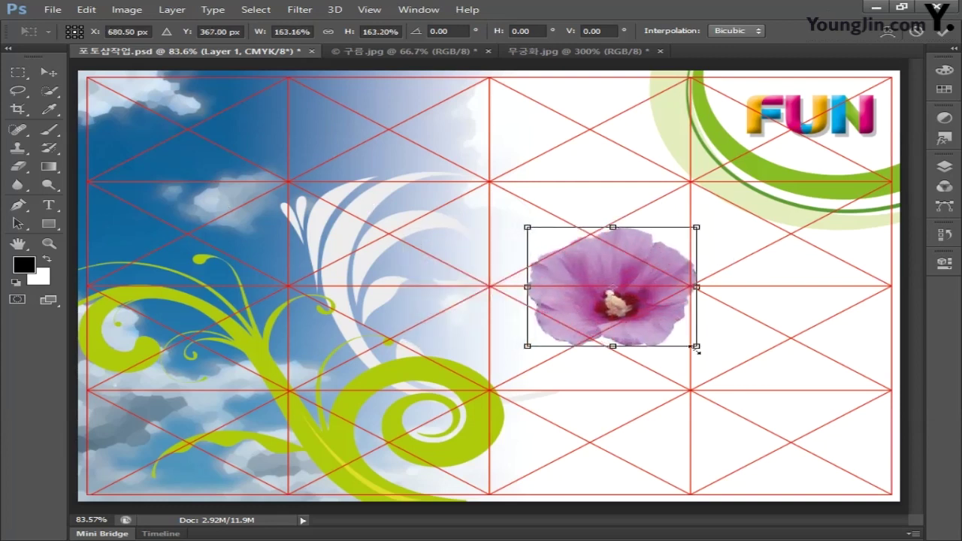
left_click_drag(697, 350, 754, 393)
left_click_drag(528, 227, 518, 219)
key("Return")
key("p")
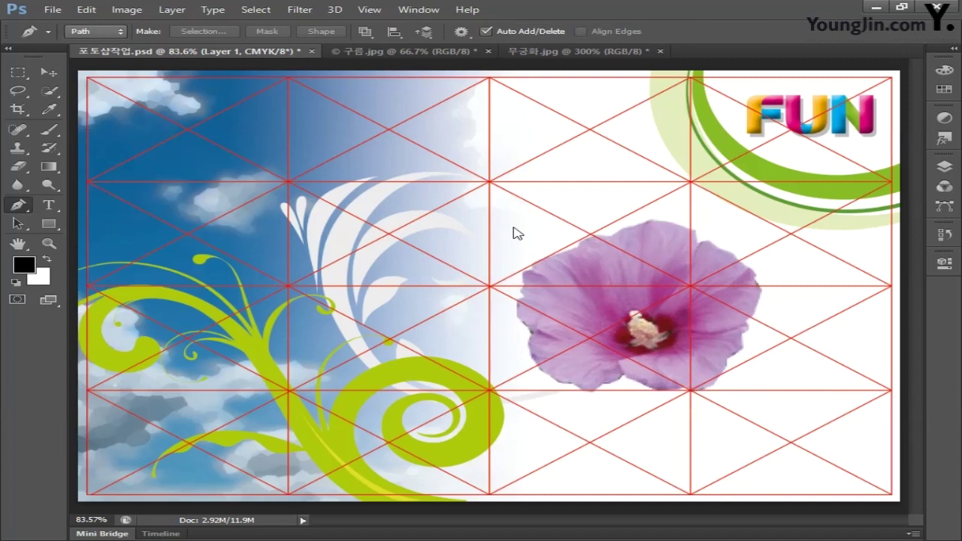
Rename the pasted hibiscus layer 무궁화.
left_click(943, 167)
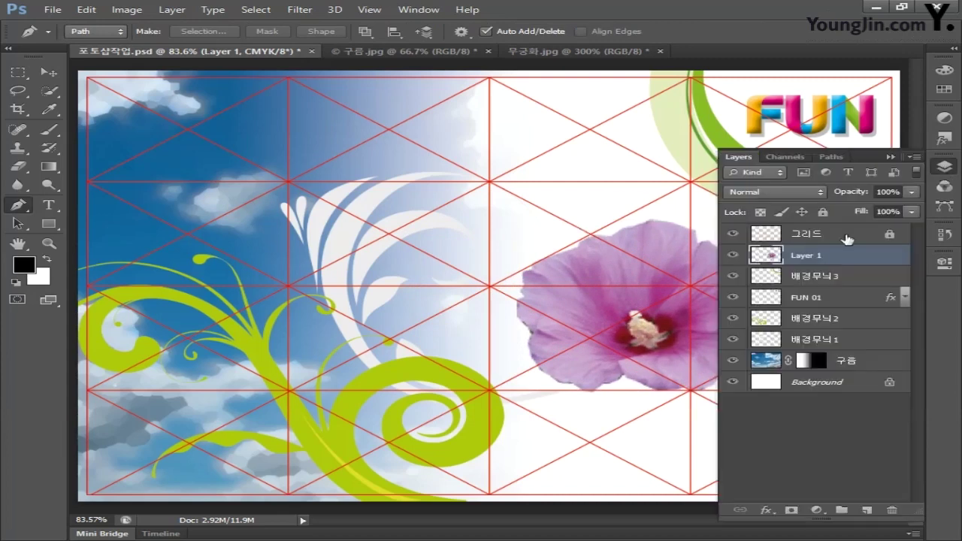
double_click(806, 255)
type("무궁화")
key("Return")
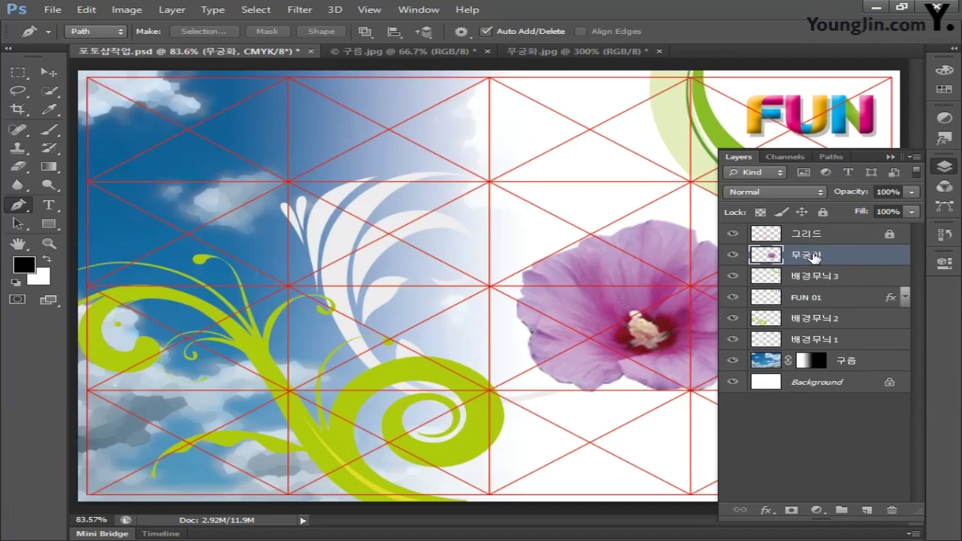
Colorize the 무궁화 layer with Hue/Saturation, using Hue 28, Saturation 60 and Lightness 5.
key("ctrl+u")
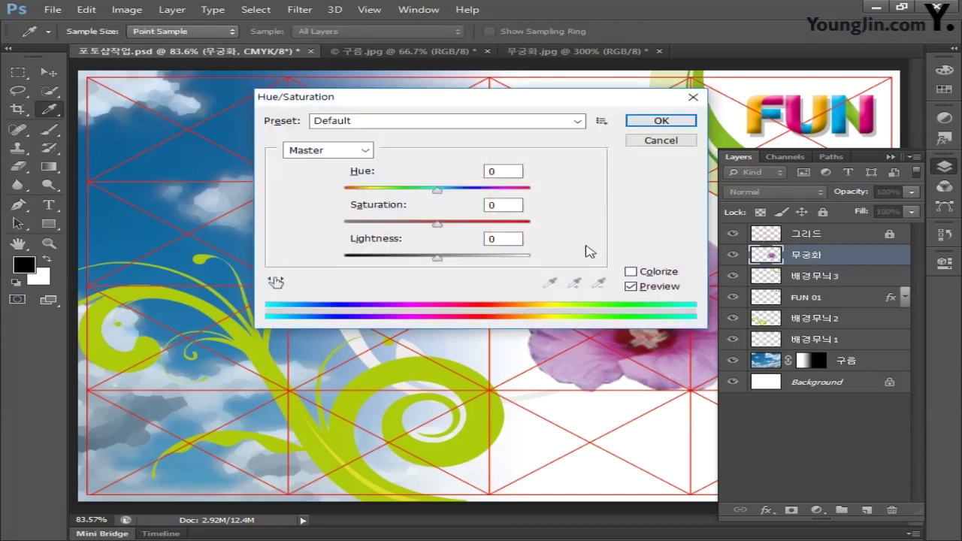
left_click(634, 275)
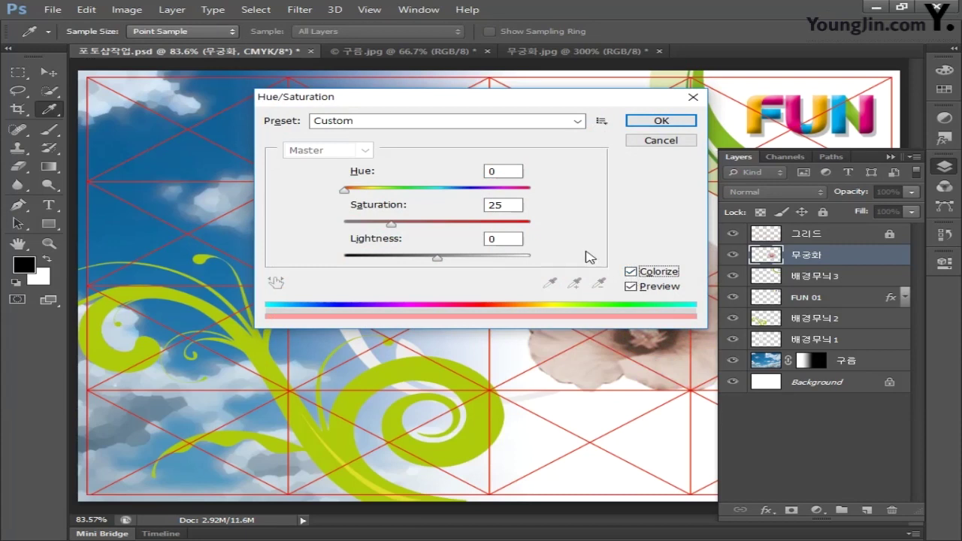
left_click(508, 174)
type("2")
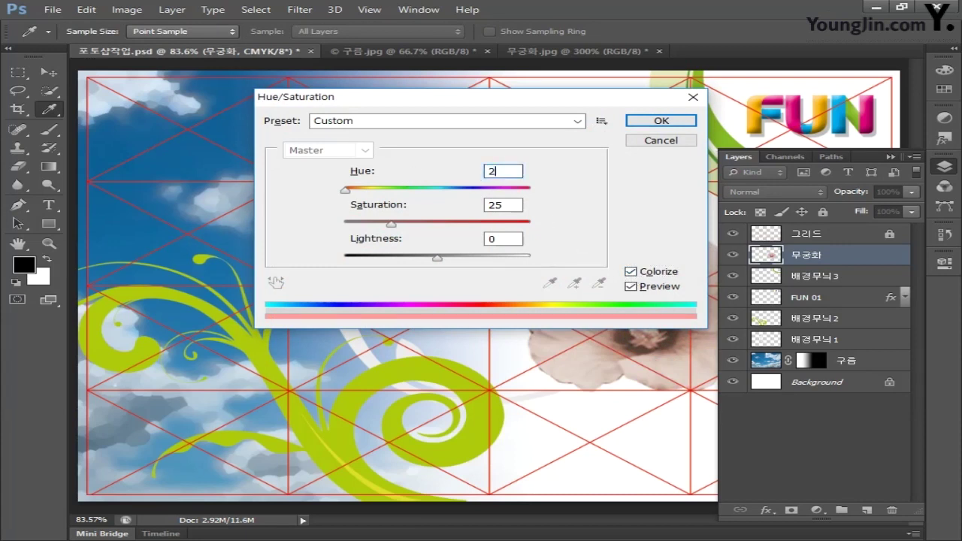
type("8")
left_click(502, 205)
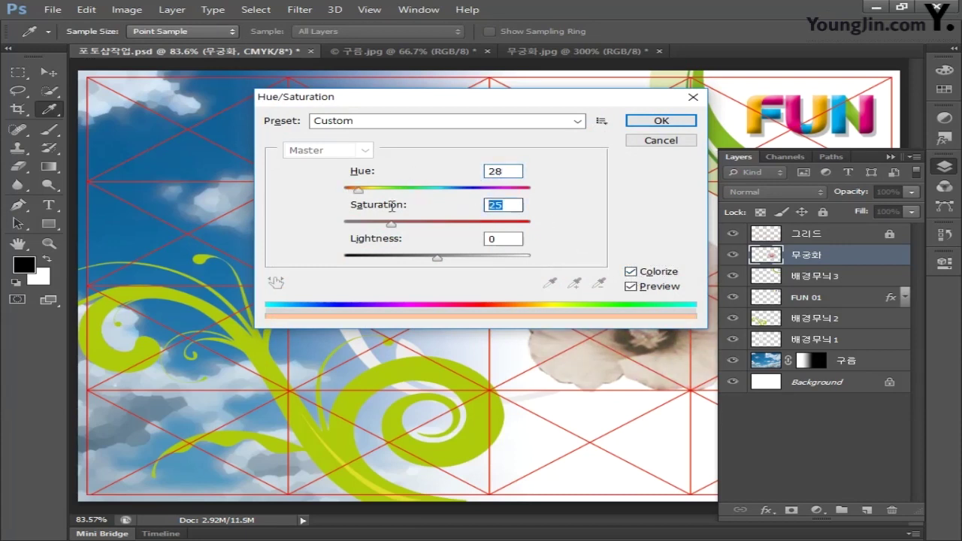
type("60")
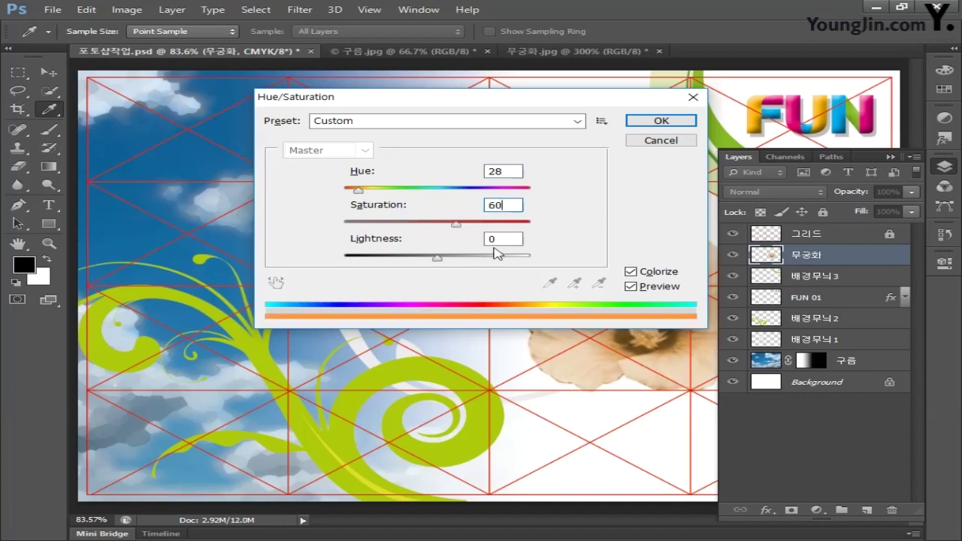
key("Tab")
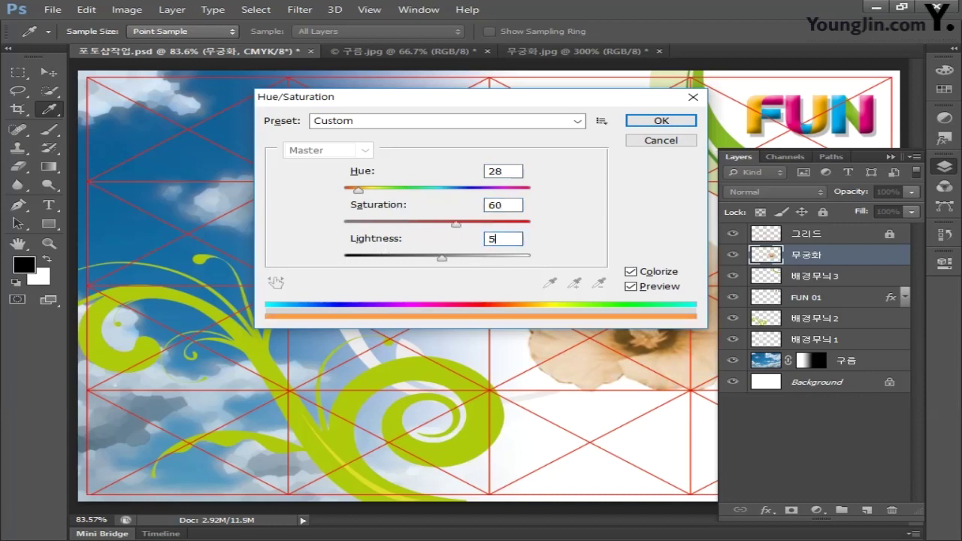
type("5")
left_click(661, 120)
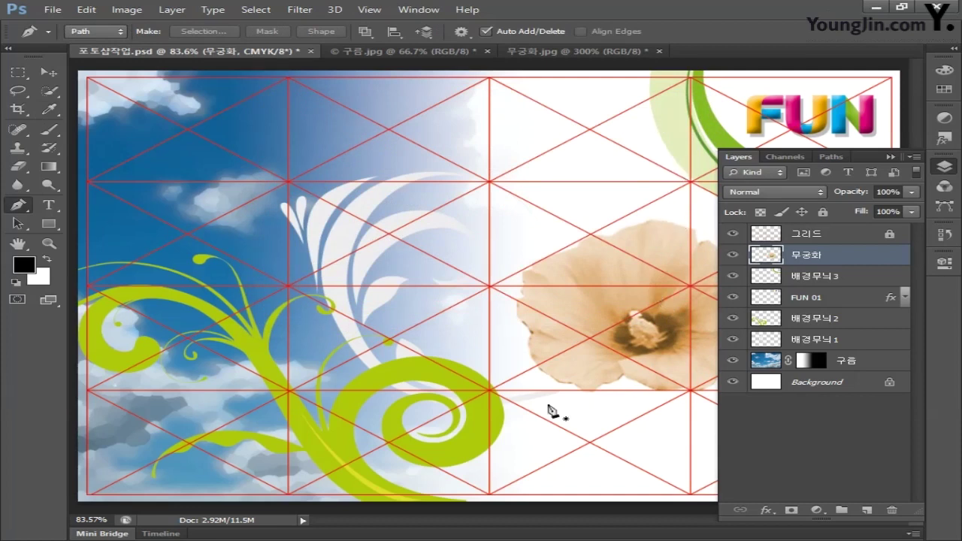
Open the lotus photo 연꽃 from the 제공 파일 folder.
left_click(52, 10)
left_click(69, 37)
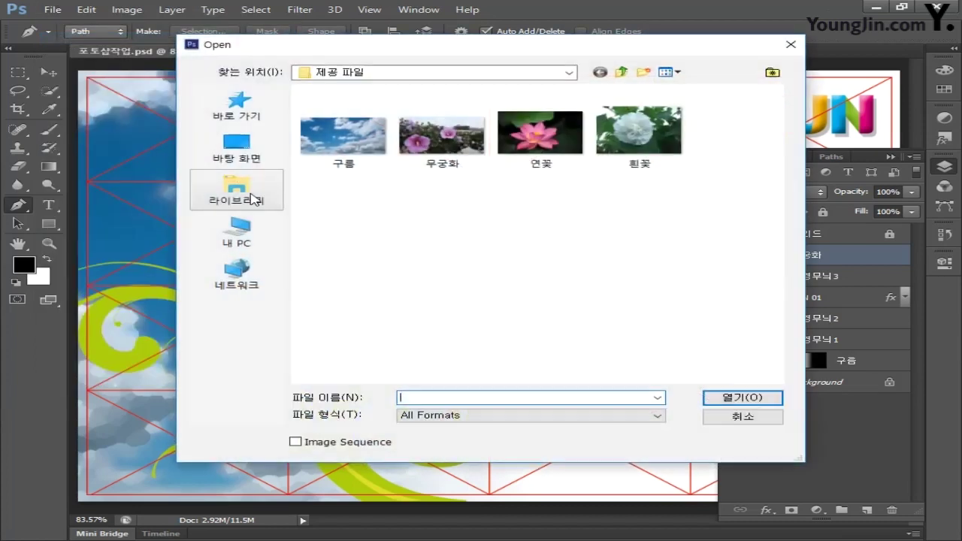
left_click(545, 143)
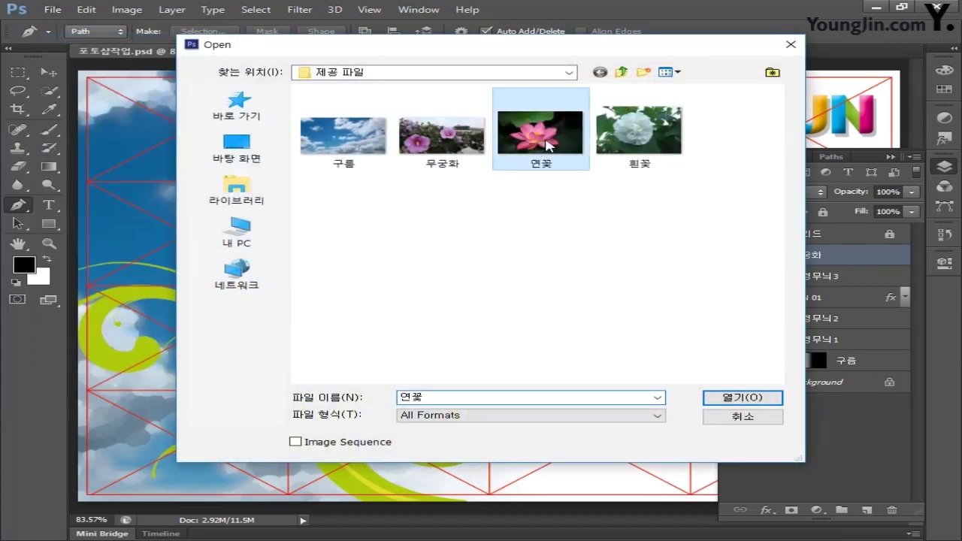
left_click(731, 401)
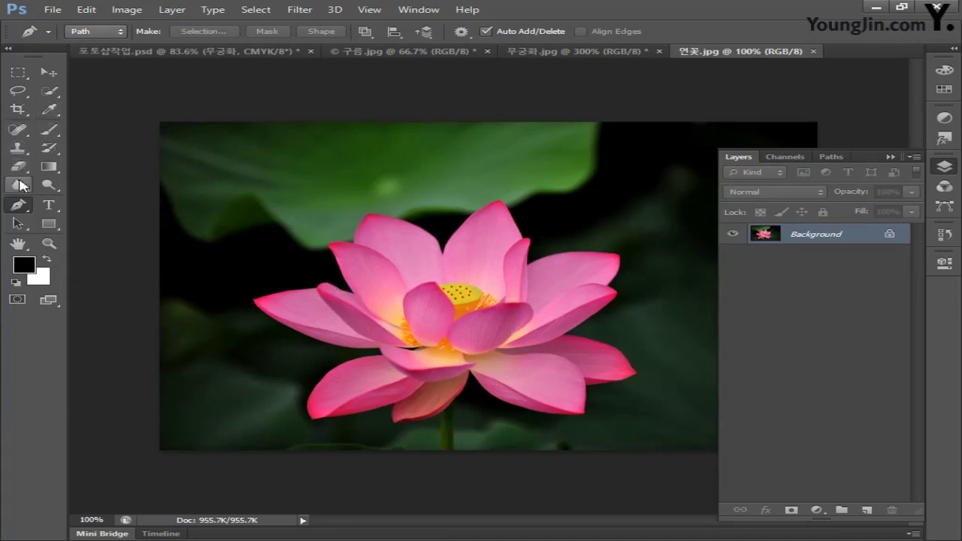
Start a Pen path around the lotus, tracing the outer edges of its lower-left petal and its bottom petal.
left_click(344, 364)
left_click(313, 384)
left_click(304, 400)
left_click(305, 410)
left_click(309, 418)
key("ctrl+plus")
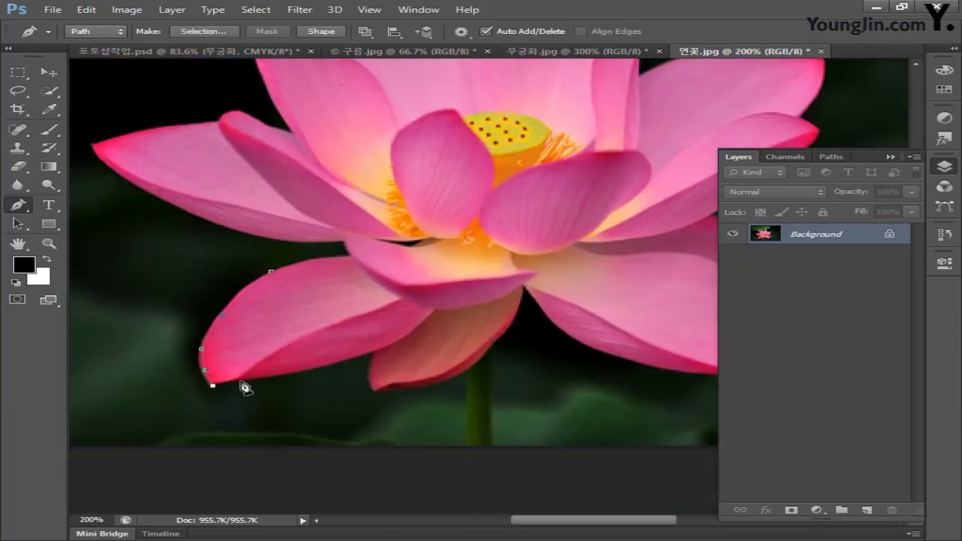
left_click(247, 380)
left_click(307, 369)
left_click(374, 351)
left_click(373, 391)
left_click(391, 389)
left_click(448, 380)
left_click(489, 350)
left_click(508, 330)
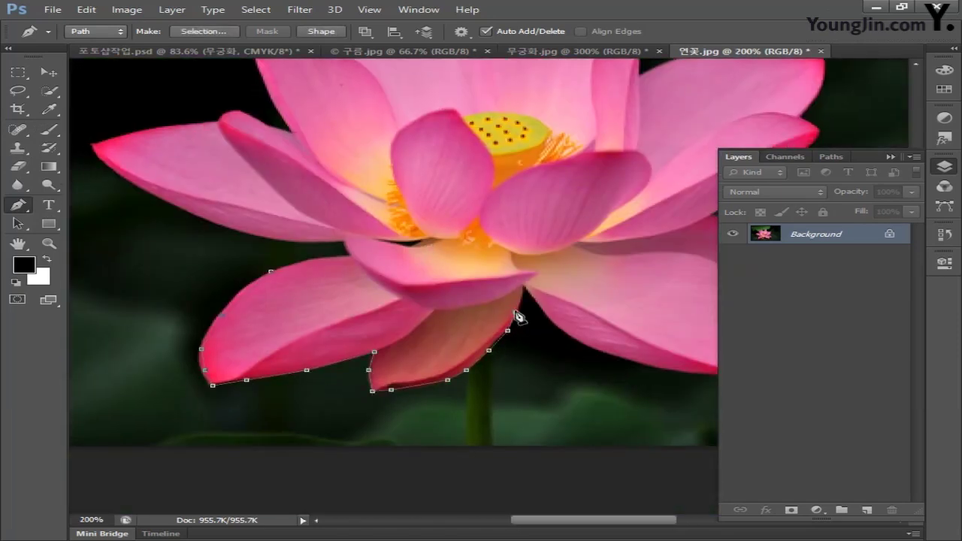
Continue the lotus path around the two lower-right petals.
left_click(524, 287)
left_click(539, 305)
left_click(559, 329)
left_click(627, 357)
left_click(667, 369)
left_click_drag(676, 373, 445, 344)
left_click(449, 344)
left_click(498, 343)
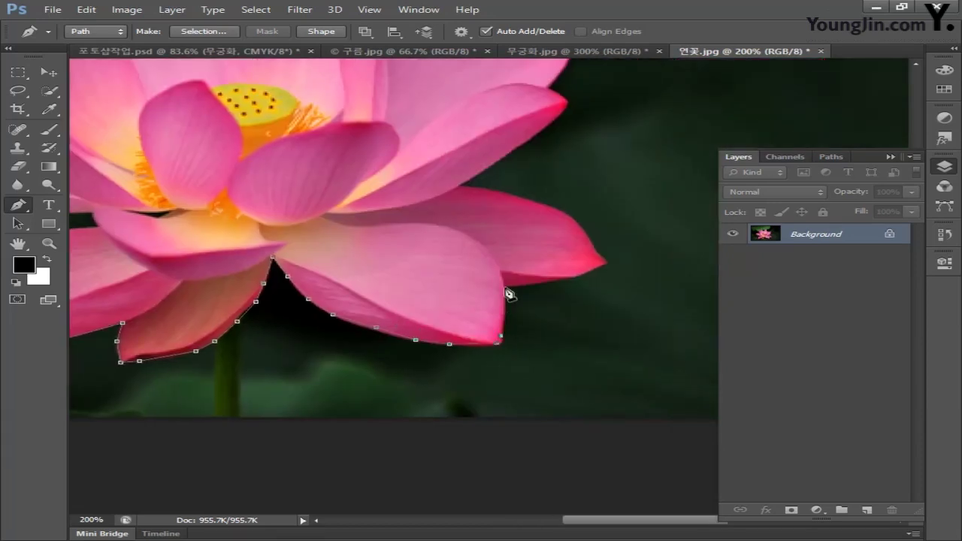
left_click(521, 283)
left_click(564, 276)
left_click(605, 261)
left_click(594, 247)
left_click(558, 207)
left_click(489, 189)
left_click(459, 184)
Continue the lotus path around the upper-right petals and over the tall top petal down to the central notch.
left_click_drag(524, 152, 498, 342)
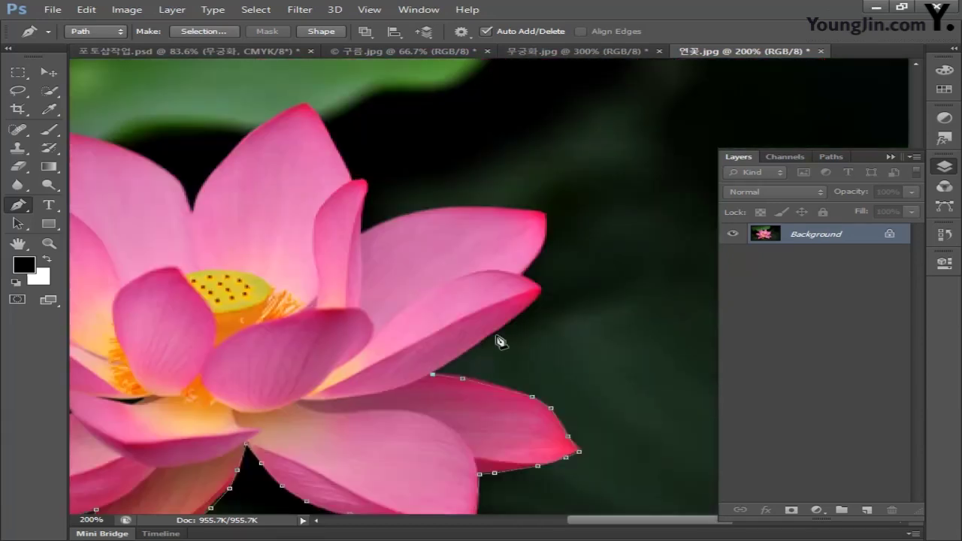
left_click(497, 336)
left_click(542, 291)
left_click(526, 277)
left_click(547, 252)
left_click(548, 214)
left_click(437, 211)
left_click(388, 224)
left_click_drag(371, 238, 410, 403)
left_click(407, 366)
left_click(404, 350)
left_click(376, 309)
left_click(347, 272)
left_click(314, 287)
left_click(282, 311)
left_click(254, 340)
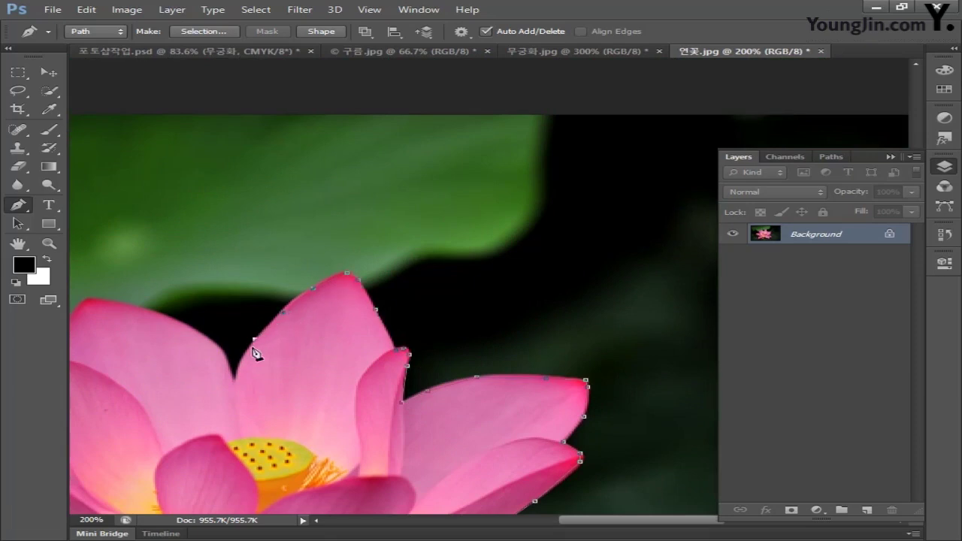
left_click(236, 383)
Continue the lotus path over the upper-left petals and out to the tip of the leftmost petal.
left_click_drag(240, 390, 591, 389)
left_click(573, 375)
left_click(547, 355)
left_click(505, 333)
left_click(442, 321)
left_click(414, 347)
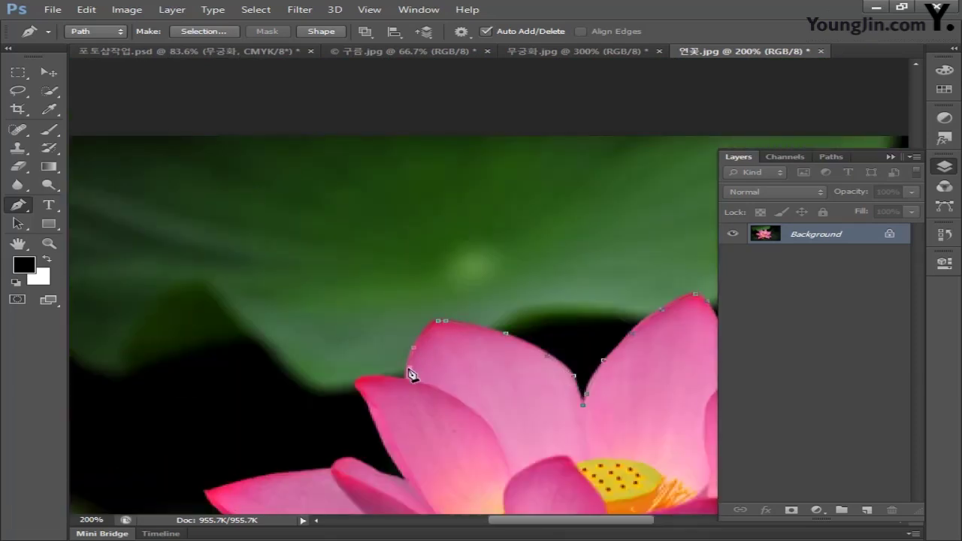
left_click(409, 366)
left_click(376, 375)
left_click(355, 391)
left_click(368, 404)
left_click(397, 465)
left_click(372, 473)
left_click(351, 458)
left_click(270, 475)
left_click(210, 494)
Trace the underside of the leftmost lotus petal and close the path at its starting point.
mouse_move(212, 496)
left_mouse_down()
mouse_move(391, 298)
mouse_move(353, 294)
left_mouse_up()
left_click(349, 291)
left_click(392, 314)
left_click(460, 339)
left_click(508, 348)
left_click(543, 349)
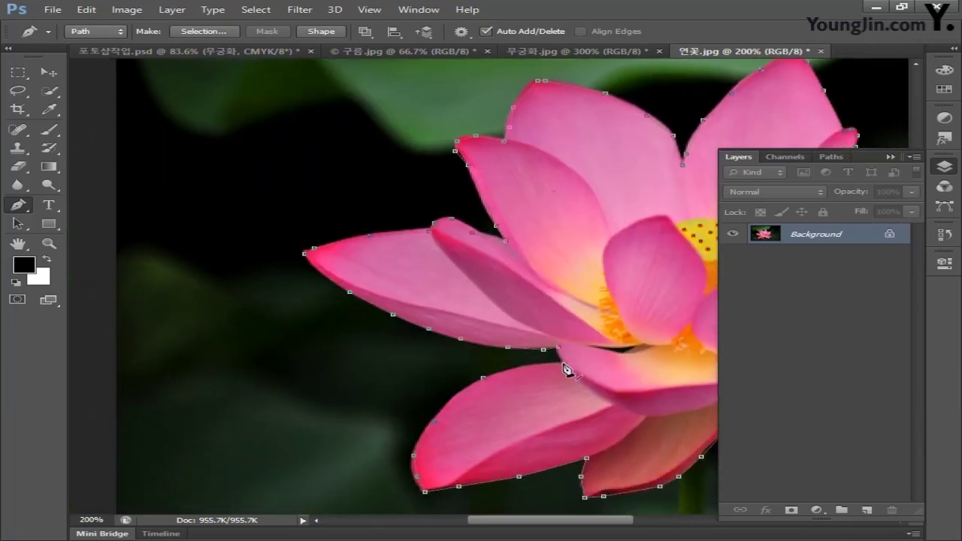
left_click(485, 383)
left_click_drag(485, 382, 295, 369)
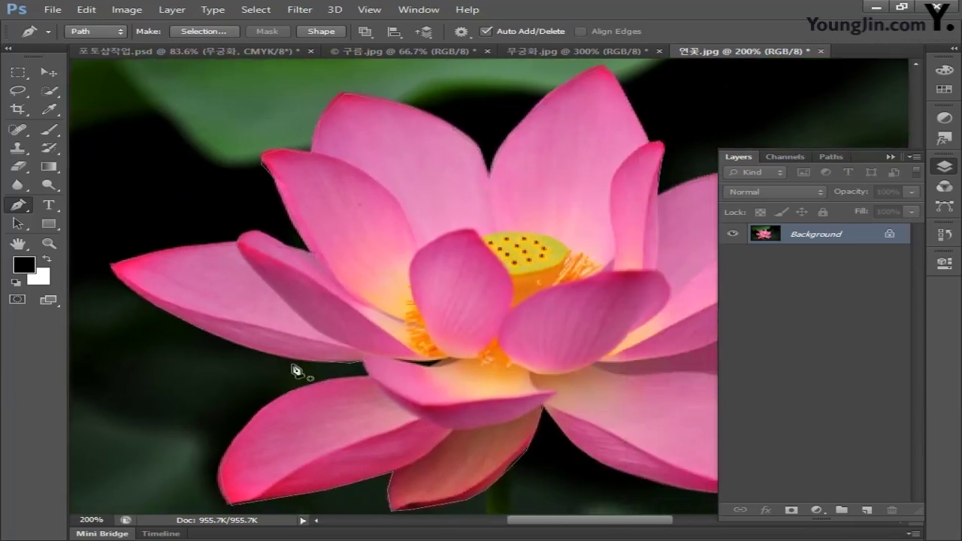
Turn the closed lotus path into a selection and copy the flower into the 포토샵작업.psd composition.
key("ctrl+minus")
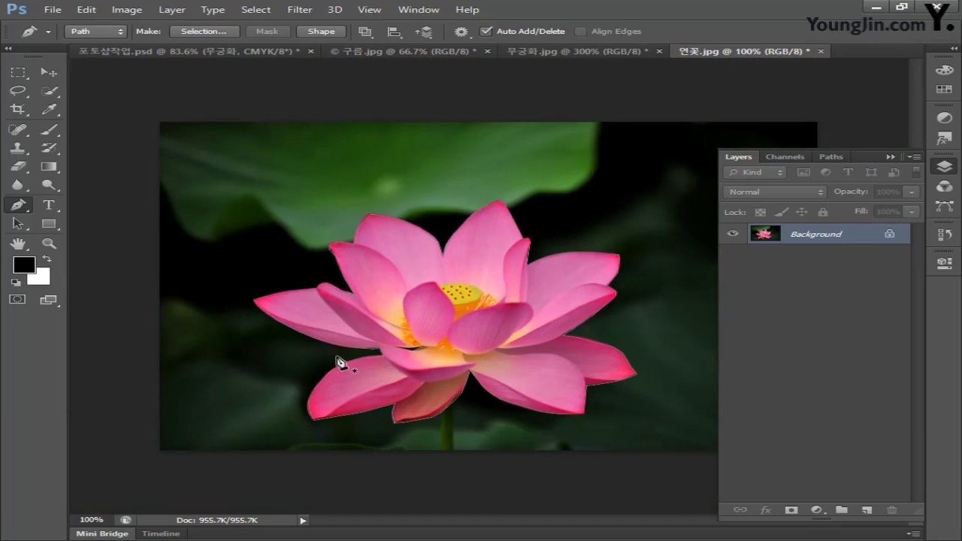
key("ctrl+Return")
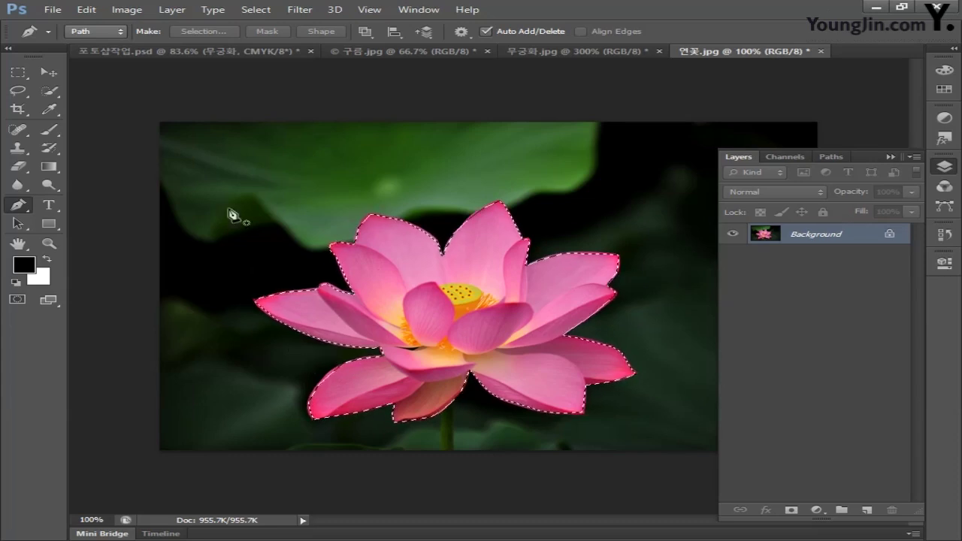
left_click(190, 51)
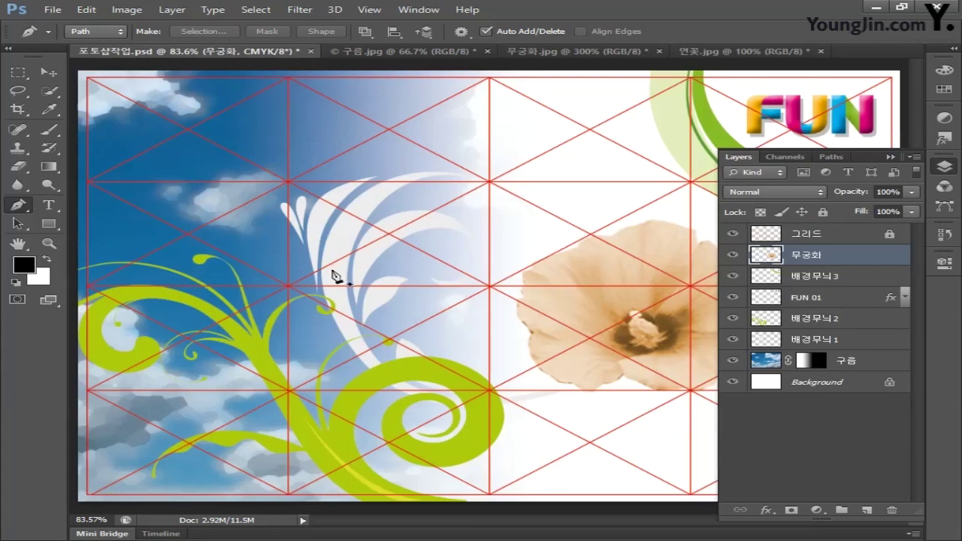
key("ctrl+v")
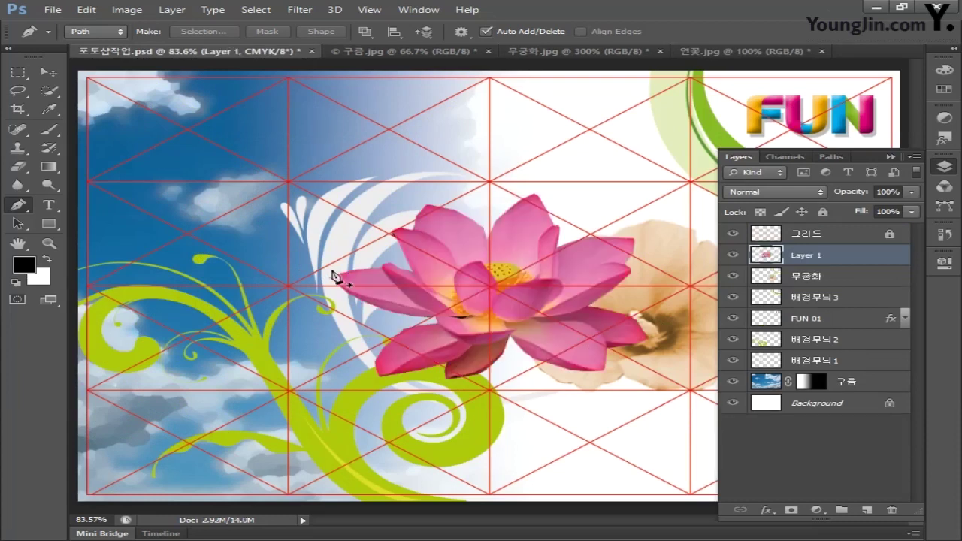
Scale the pasted lotus to about 111% and place it below the hibiscus, extending past the canvas's bottom edge.
key("ctrl+t")
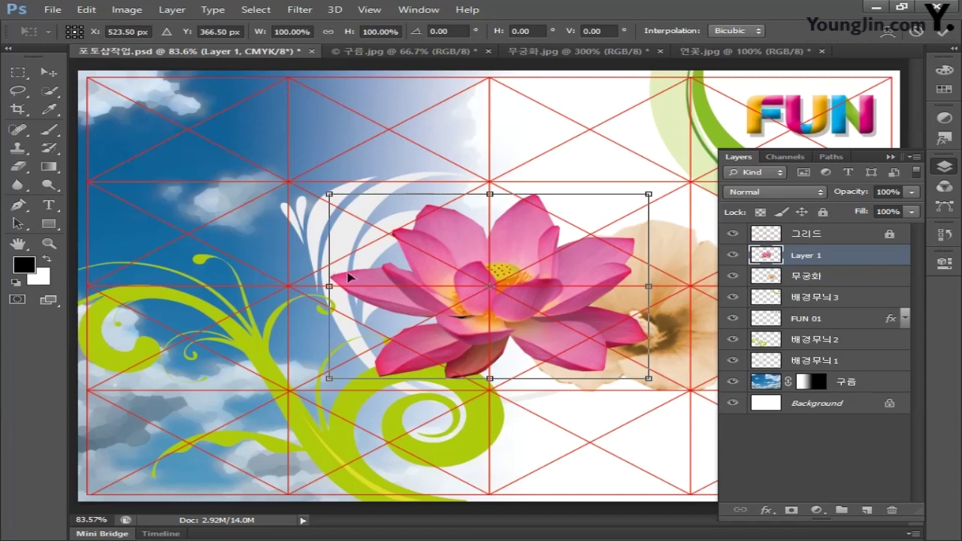
left_click_drag(650, 193, 669, 189)
key("ctrl+plus")
scroll(397, 200, "down", 3)
left_click_drag(397, 200, 489, 365)
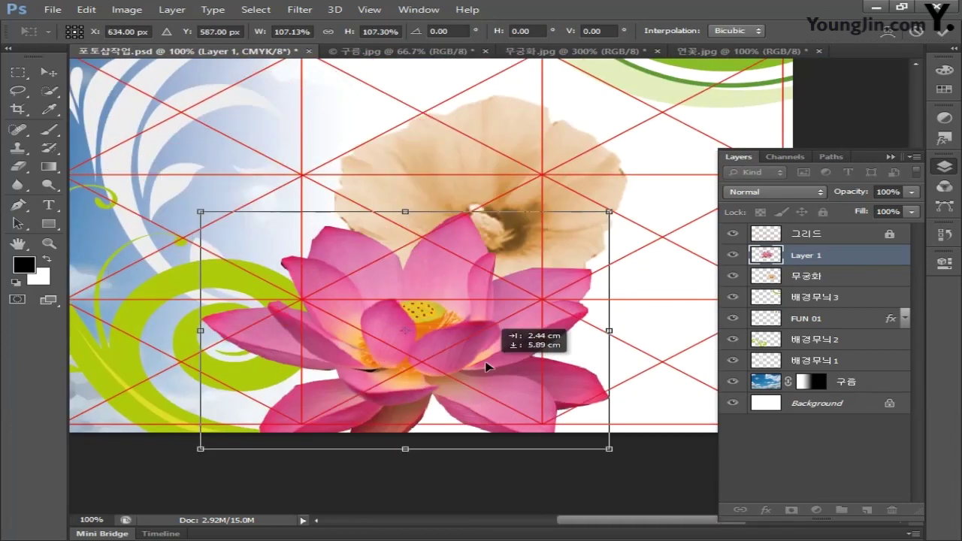
left_click_drag(608, 218, 641, 199)
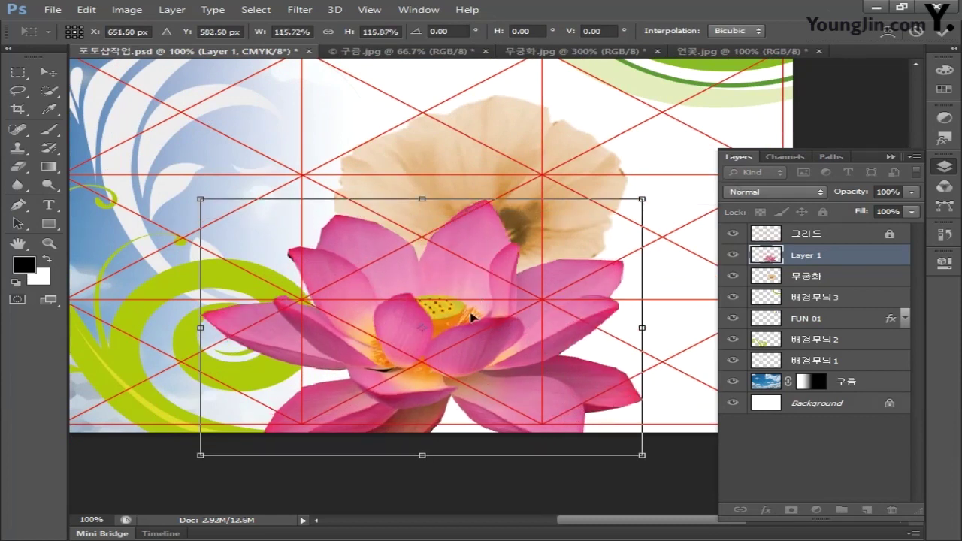
left_click_drag(473, 318, 546, 317)
left_click_drag(273, 199, 290, 210)
left_click_drag(548, 339, 611, 383)
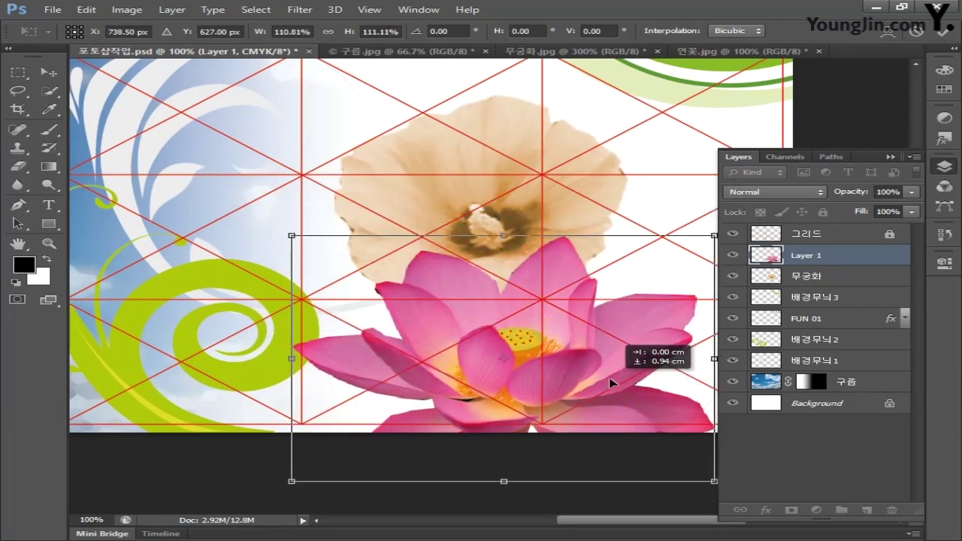
key("Return")
key("p")
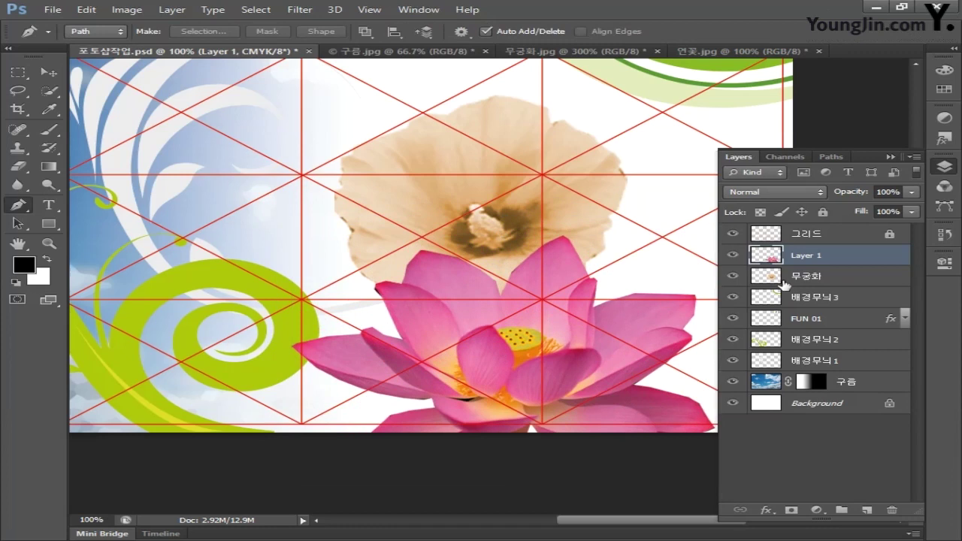
Rename the lotus layer as 연꽃 and move it beneath the 무궁화 layer.
double_click(801, 256)
type("연")
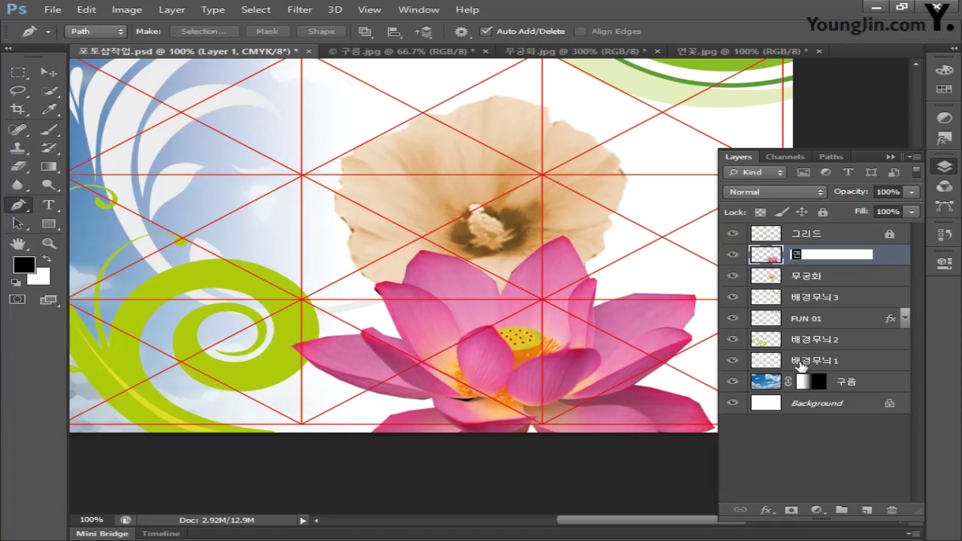
type("꽃")
key("Return")
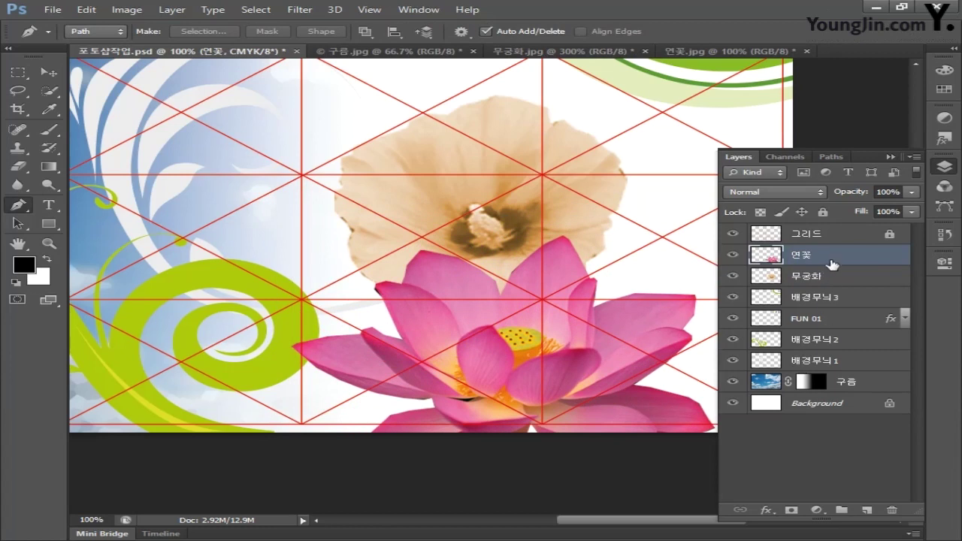
left_click_drag(832, 263, 778, 281)
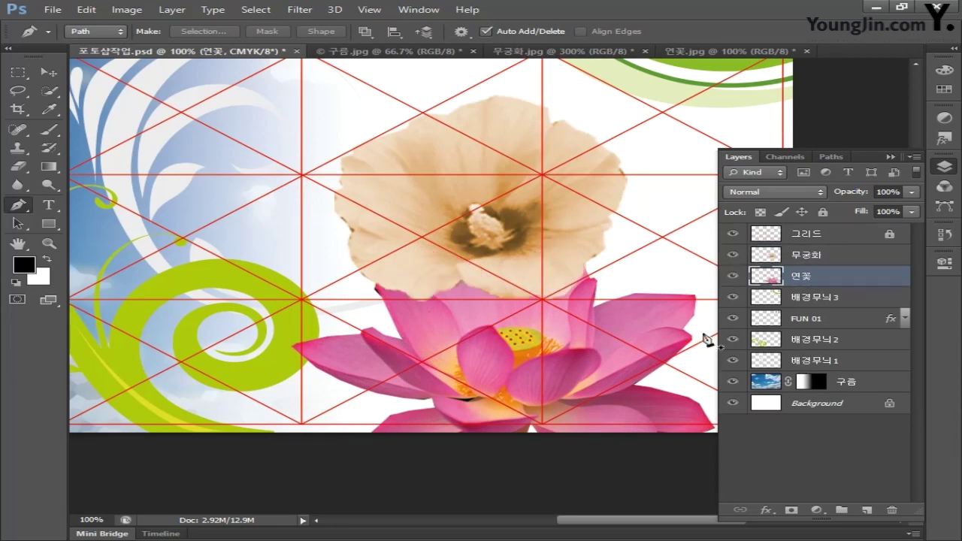
Colorize the 연꽃 layer with Hue/Saturation at hue 0, saturation 70 and lightness 10.
key("ctrl+u")
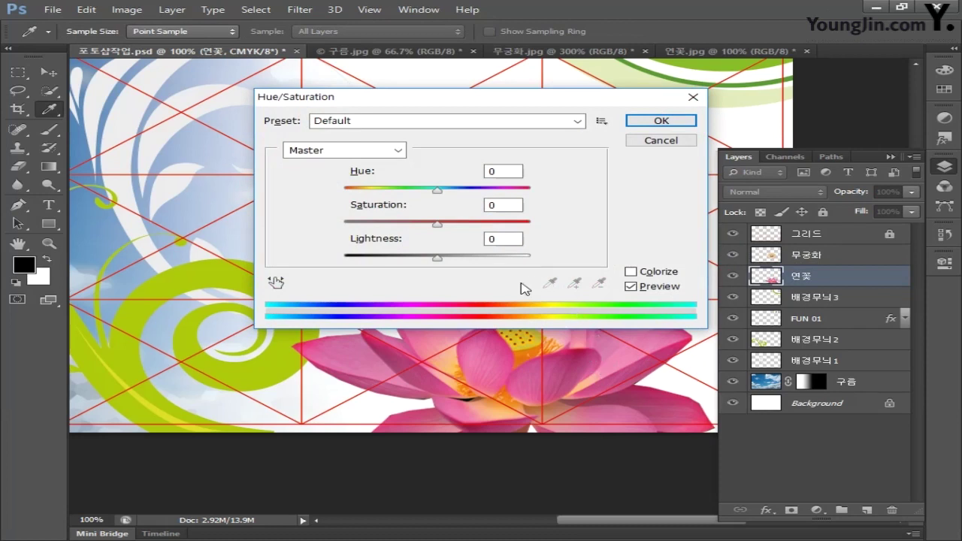
left_click(631, 273)
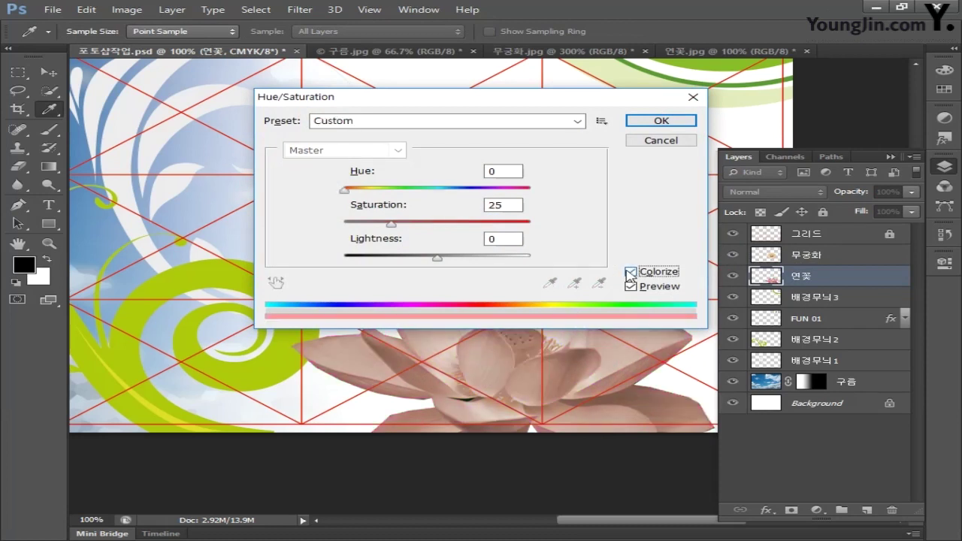
left_click(502, 171)
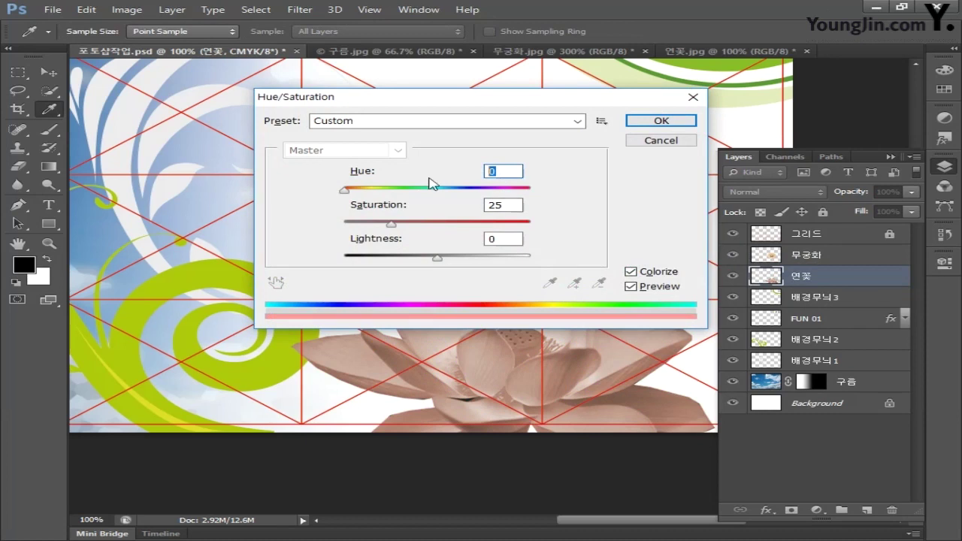
type("70")
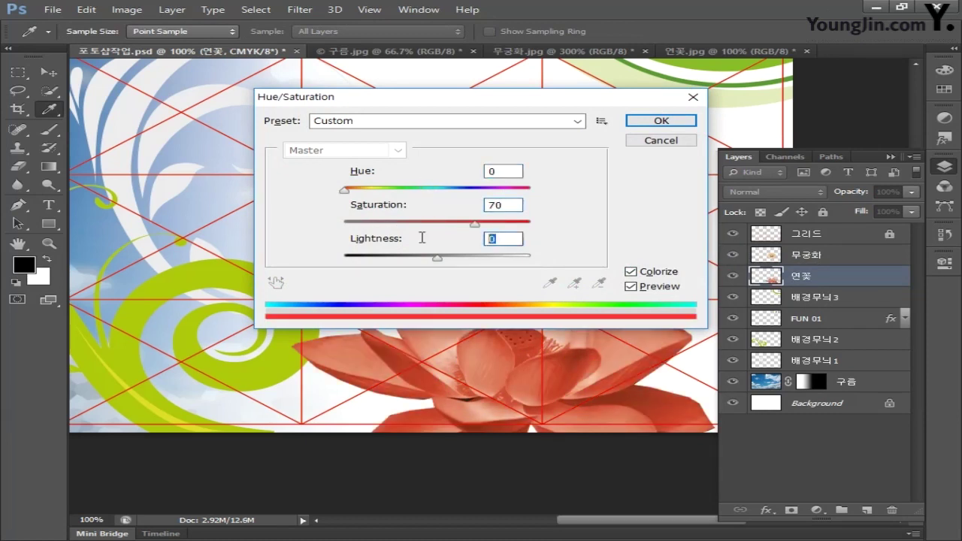
type("10")
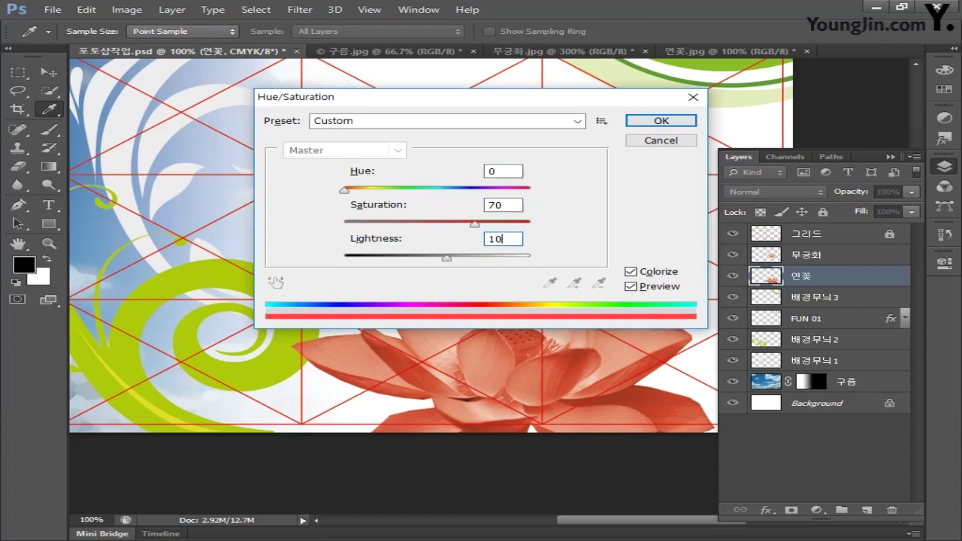
left_click(639, 121)
key("p")
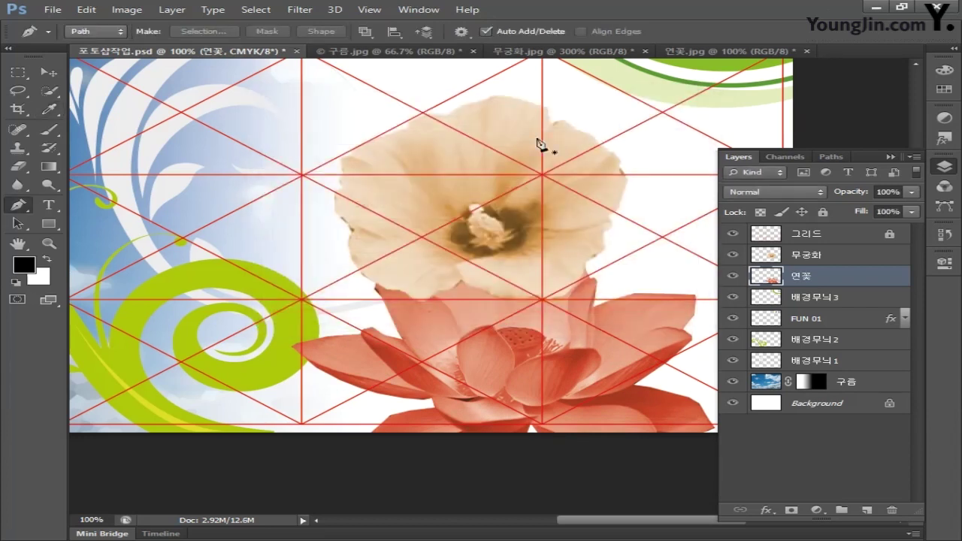
Open the 흰꽃 image from the 제공 파일 folder.
left_click(53, 9)
left_click(73, 38)
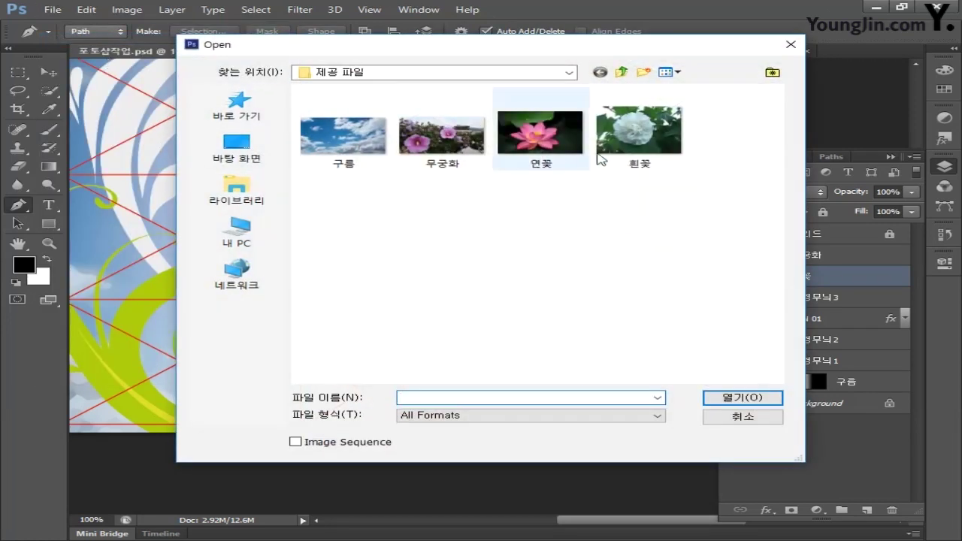
left_click(639, 131)
left_click(742, 399)
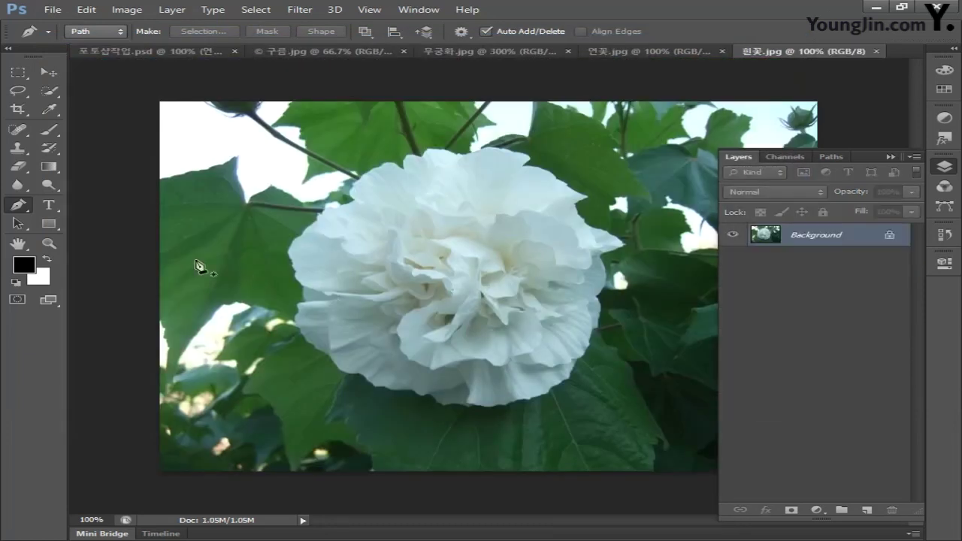
Start a Pen path at the white flower's leftmost edge and trace down its lower-left outline.
left_click(292, 246)
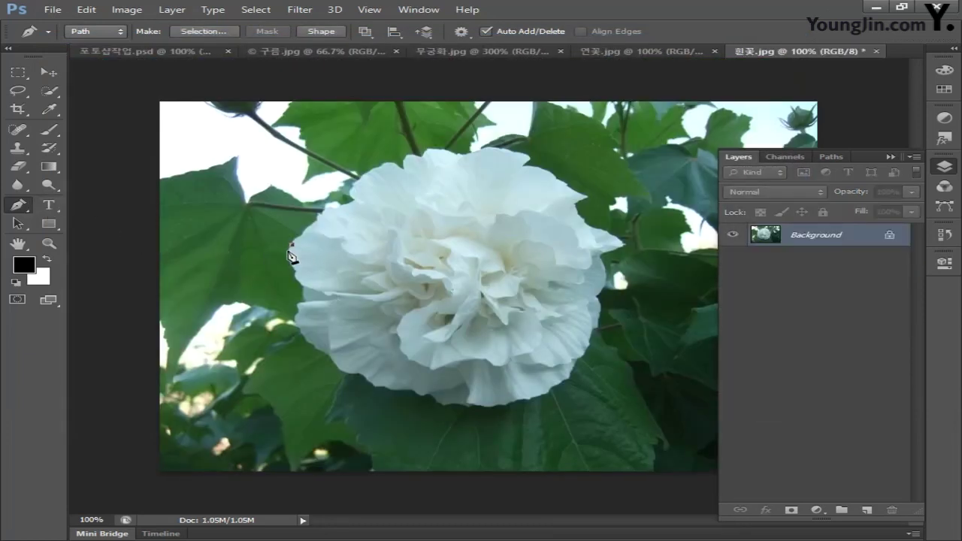
left_click(298, 279)
left_click(306, 289)
left_click(306, 303)
key("ctrl+plus")
left_click(225, 243)
left_click(220, 258)
left_click(237, 290)
left_click(262, 314)
left_click(280, 325)
left_click(308, 352)
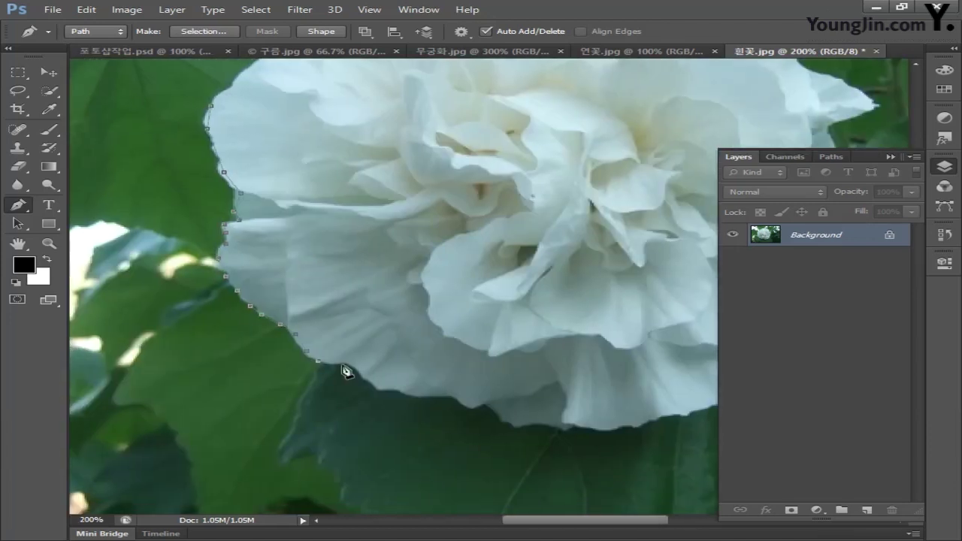
Continue the path along the wavy bottom edge of the white flower.
left_click(374, 387)
left_click(423, 397)
left_click(465, 405)
left_click(494, 407)
left_click(517, 426)
left_click(566, 431)
left_click(626, 428)
left_click(679, 412)
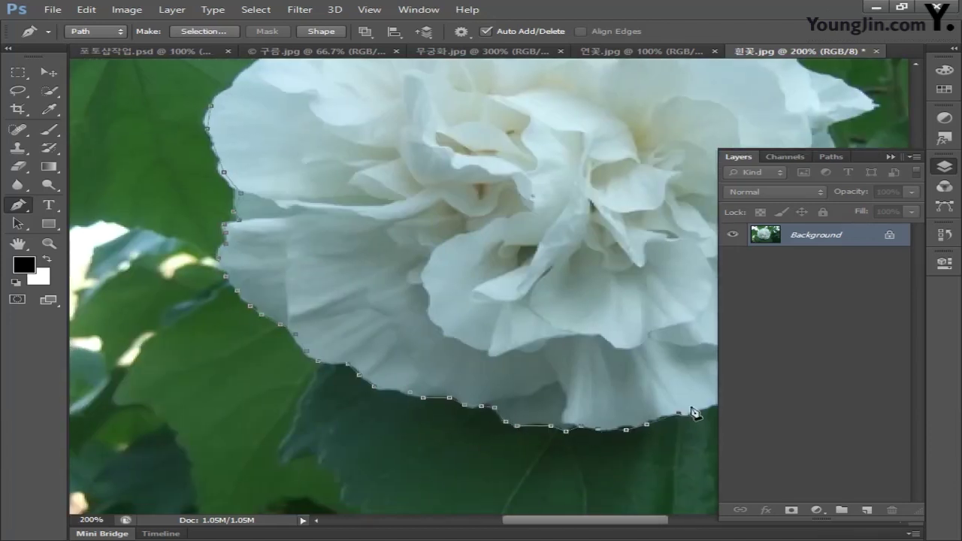
Continue the path around the white flower's lower-right petals and up its right side.
left_click_drag(698, 408, 410, 410)
left_click(422, 403)
left_click(439, 394)
left_click(468, 377)
left_click(503, 328)
left_click(525, 276)
left_click(538, 250)
left_click(540, 229)
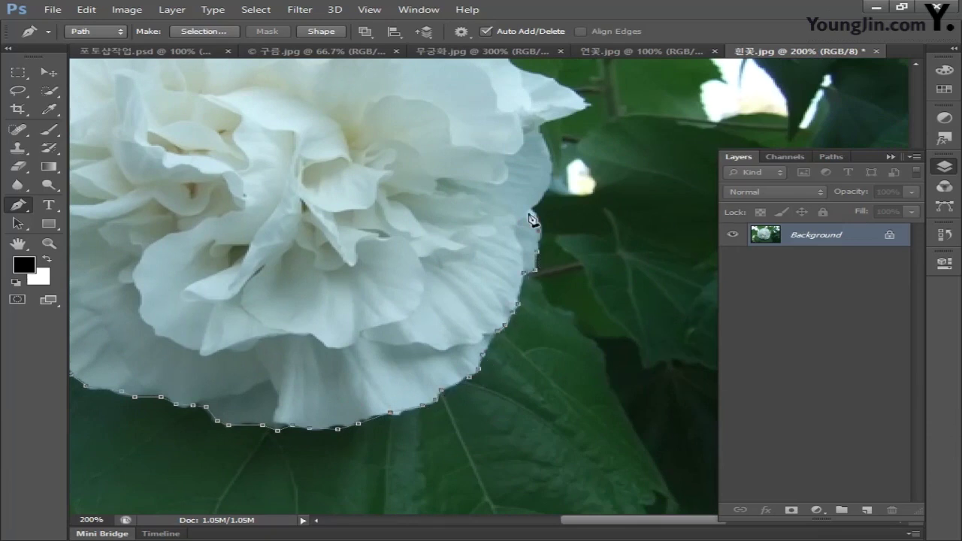
left_click(533, 210)
left_click(553, 177)
Continue the path around the pointed right petal and up the upper-right edge to the notch near the top.
left_click_drag(553, 176, 478, 375)
left_click(475, 352)
left_click(469, 323)
left_click(505, 307)
left_click(492, 286)
left_click(446, 267)
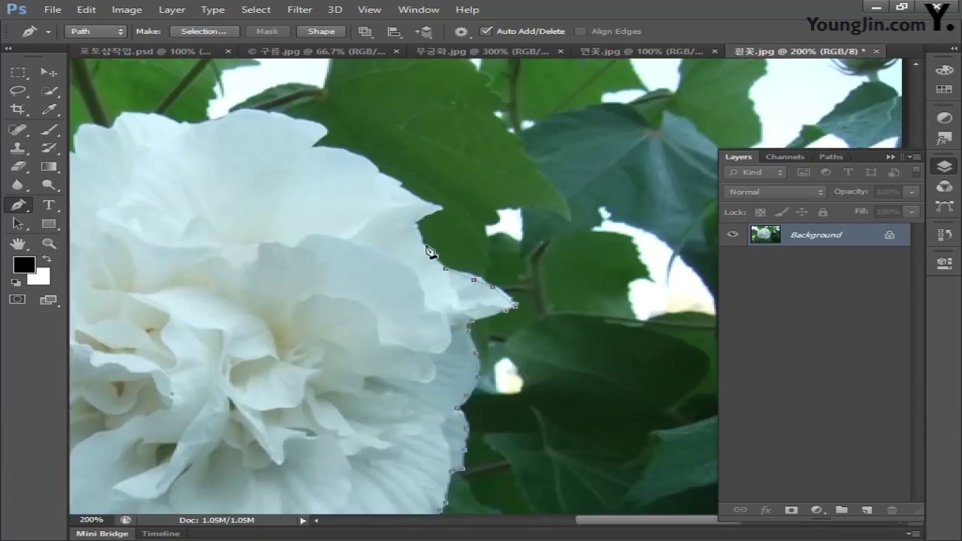
left_click(421, 243)
left_click(442, 212)
left_click(413, 197)
left_click(380, 174)
left_click(353, 154)
left_click(314, 146)
Continue the path leftward over the white flower's top petals, following the notches between them.
left_click_drag(318, 148, 554, 424)
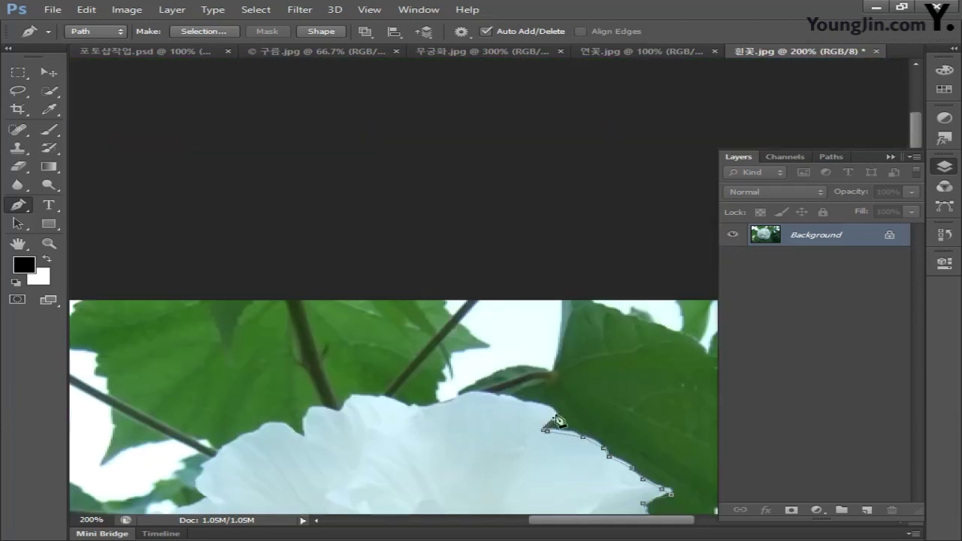
left_click(523, 400)
left_click(490, 393)
left_click(459, 393)
left_click(422, 408)
left_click(385, 396)
left_click(350, 397)
left_click(342, 412)
left_click(322, 409)
left_click(295, 432)
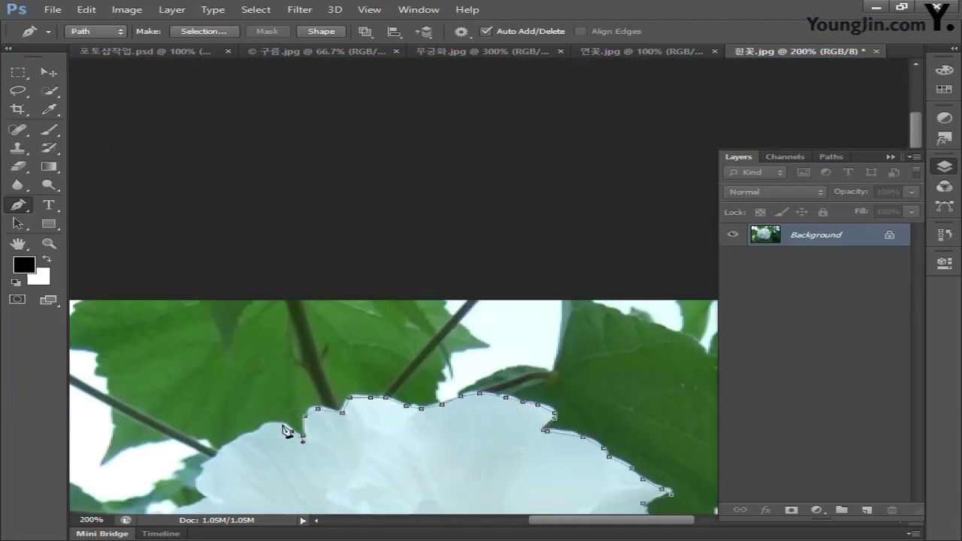
Trace the white flower's upper-left edge and close the path at its starting point.
left_click(259, 430)
left_click(214, 463)
left_click(190, 511)
left_click_drag(191, 511, 493, 294)
left_click(460, 298)
left_click(436, 327)
left_click(387, 371)
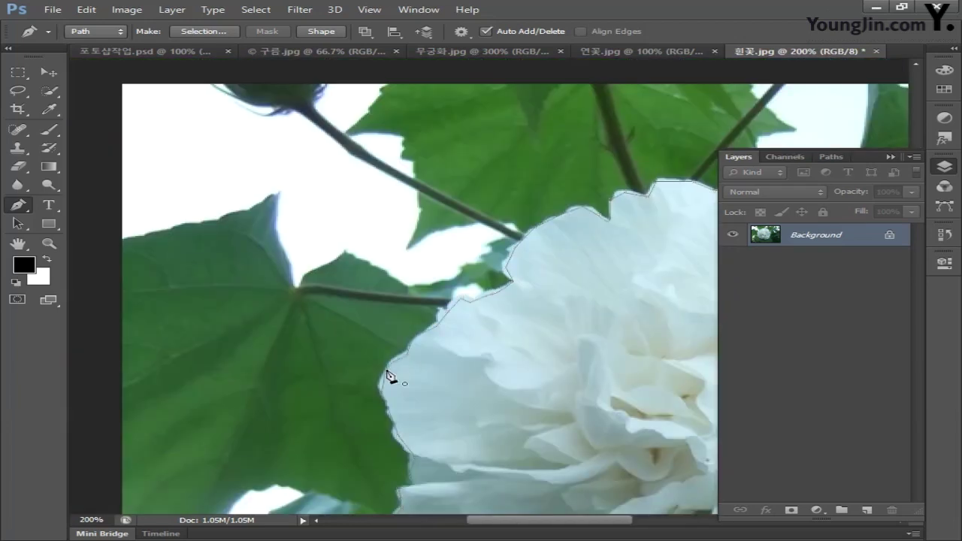
Turn the white flower path into a selection and copy the flower into the 포토샵작업.psd composition.
key("ctrl+minus")
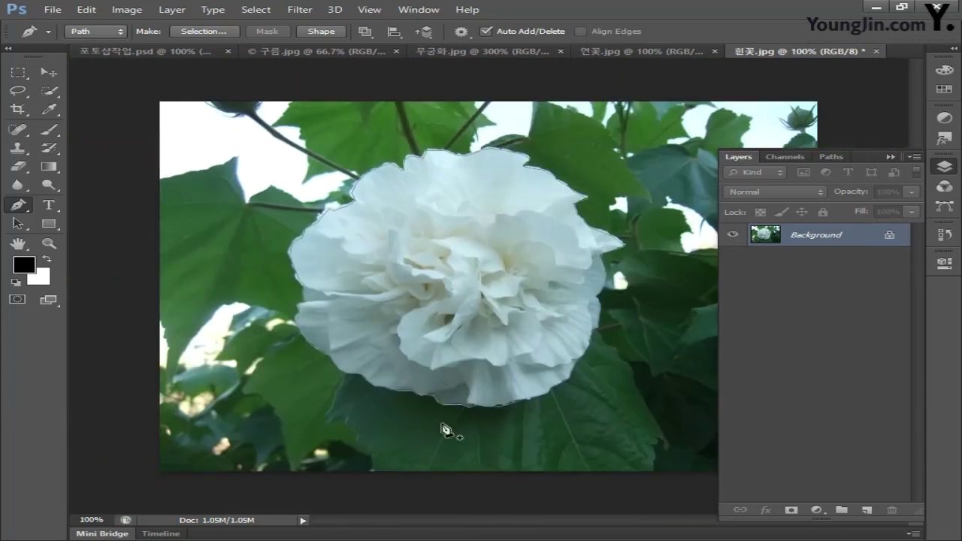
key("ctrl+Return")
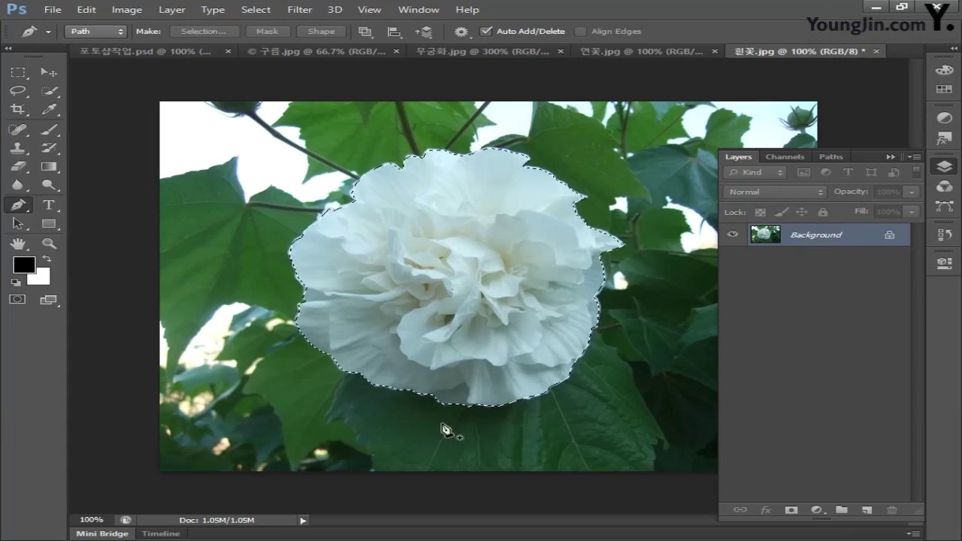
left_click(142, 51)
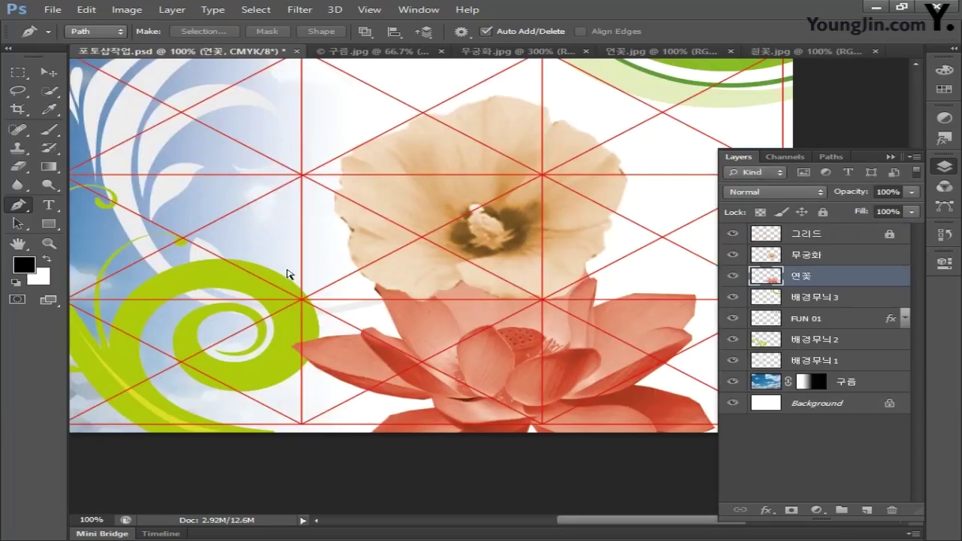
key("ctrl+v")
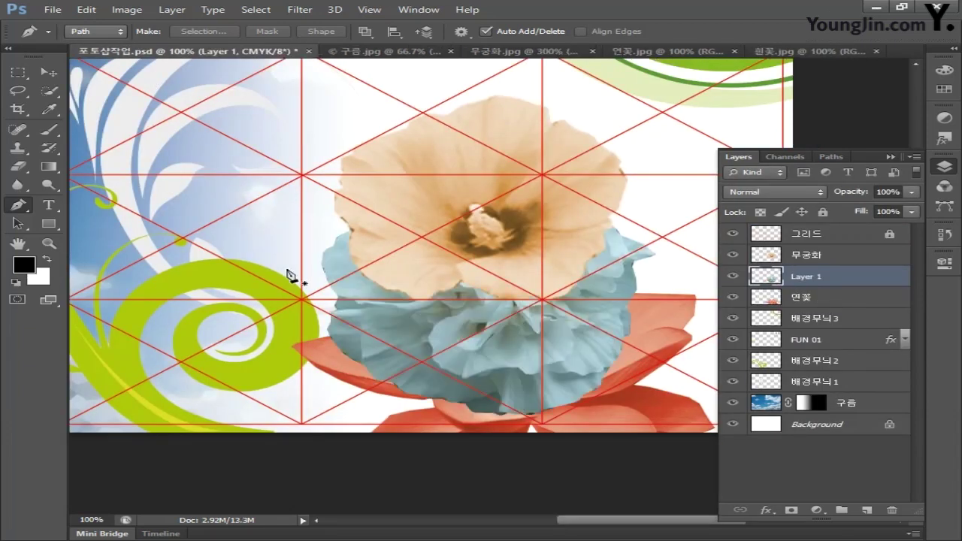
Enlarge the pasted white flower to about 123% and position it over the composition's lower-right corner.
scroll(368, 324, "up", 1)
scroll(368, 323, "right", 2)
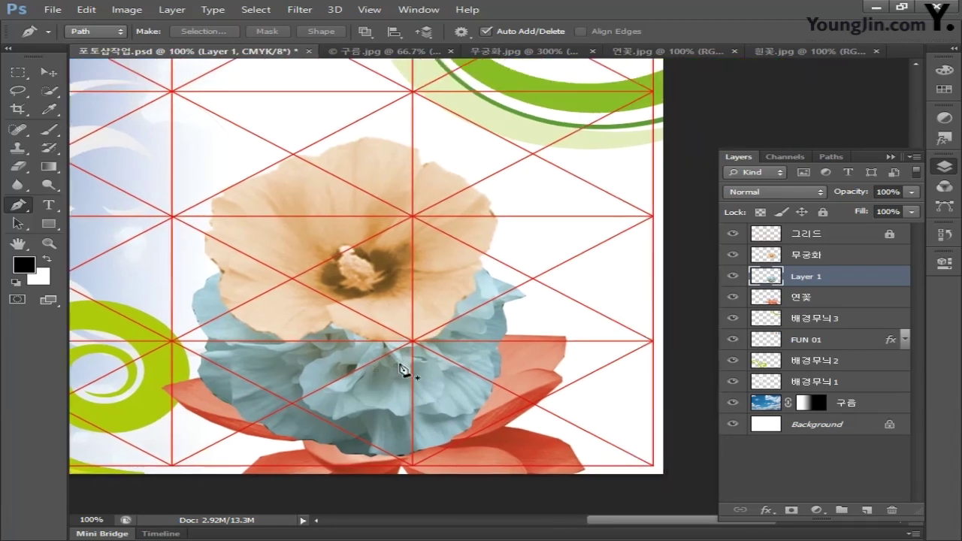
key("ctrl+t")
left_click_drag(492, 378, 487, 328)
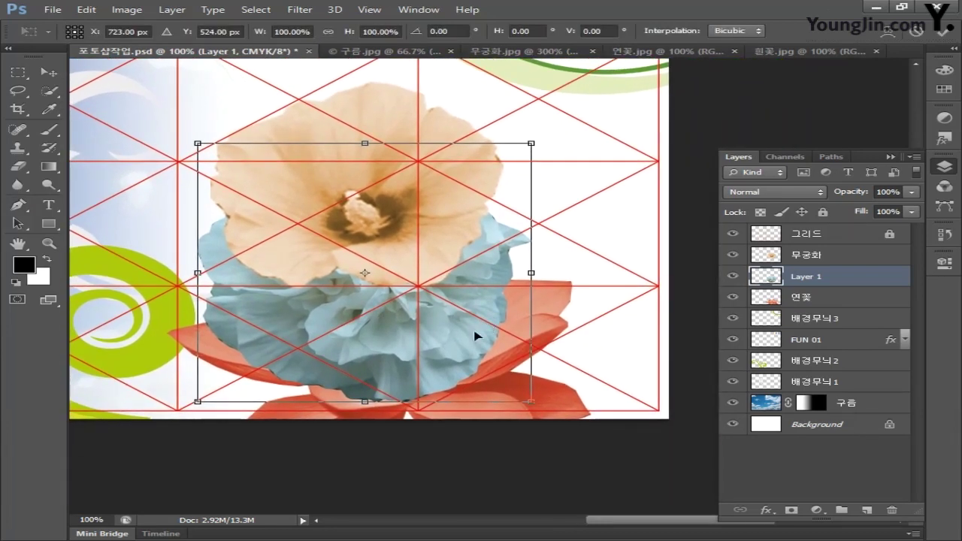
left_click_drag(531, 143, 320, 164)
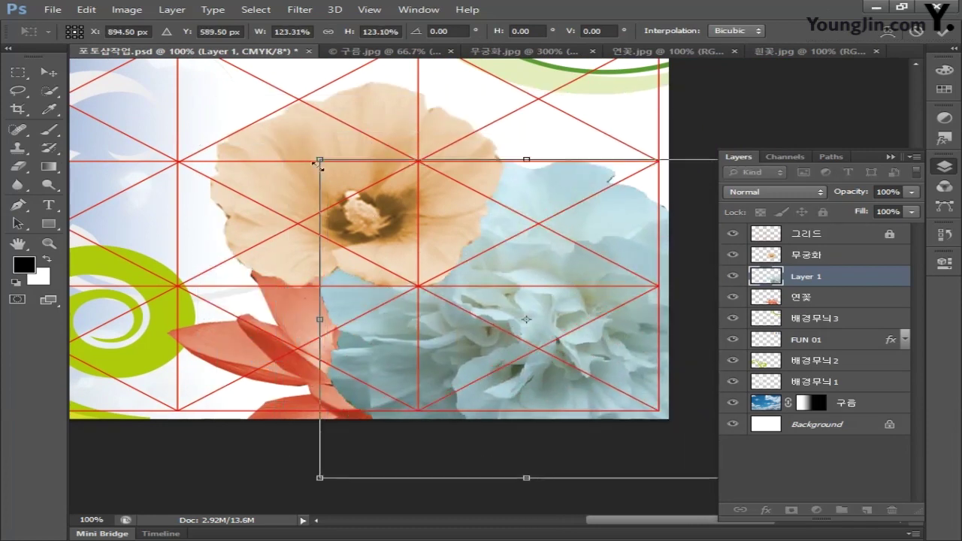
key("shift+Right")
key("shift+Right")
key("shift+Right")
key("Return")
key("p")
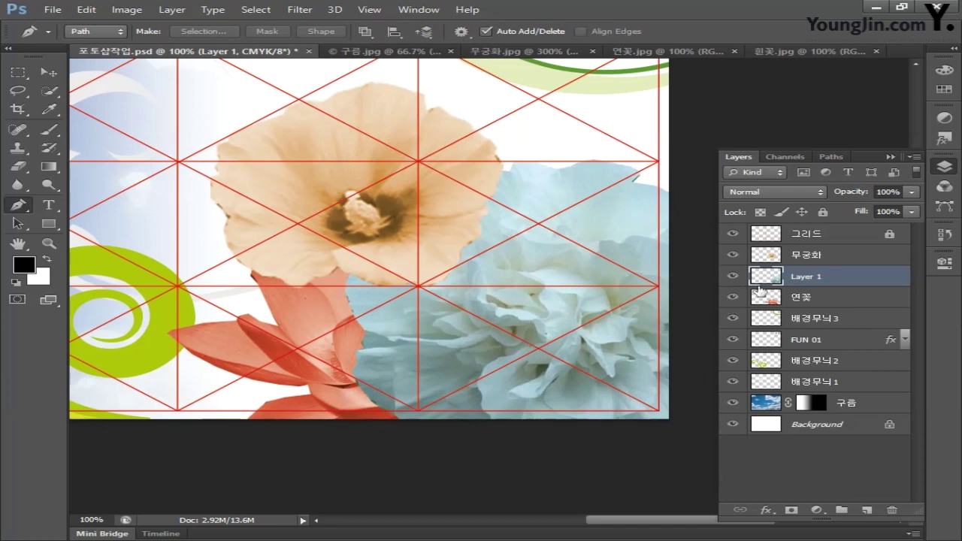
Rename Layer 1 as 흰꽃 and move it above the 무궁화 layer.
double_click(805, 277)
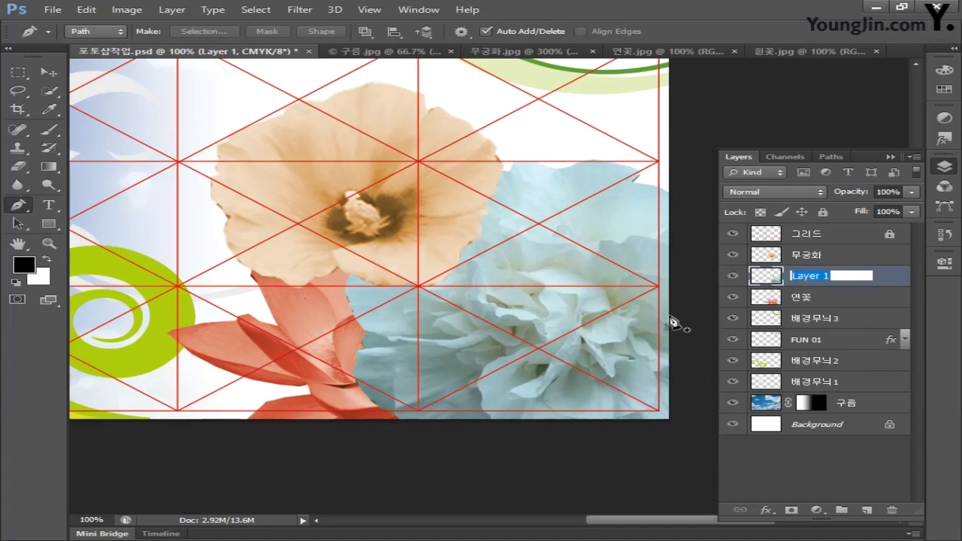
type("ㅎ")
type("꽃")
key("Return")
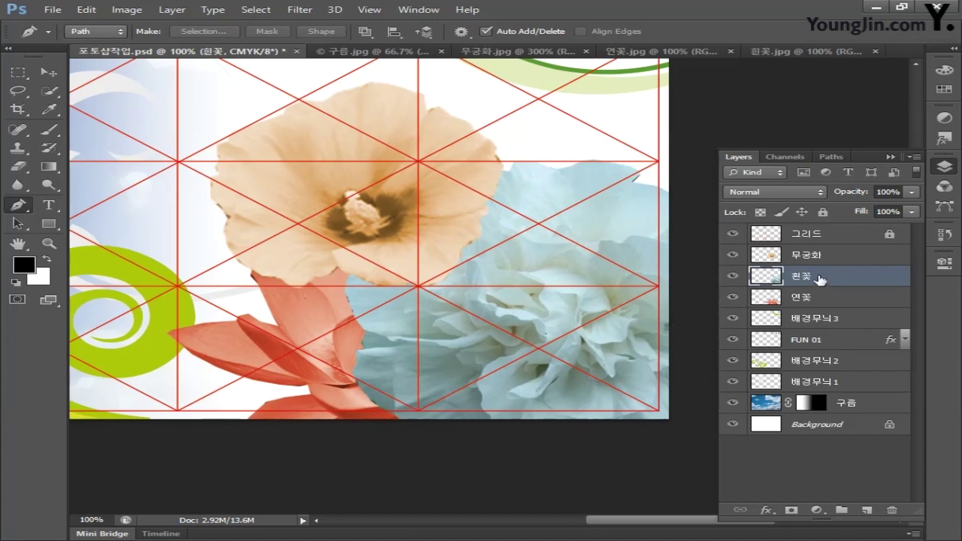
left_click_drag(819, 280, 813, 254)
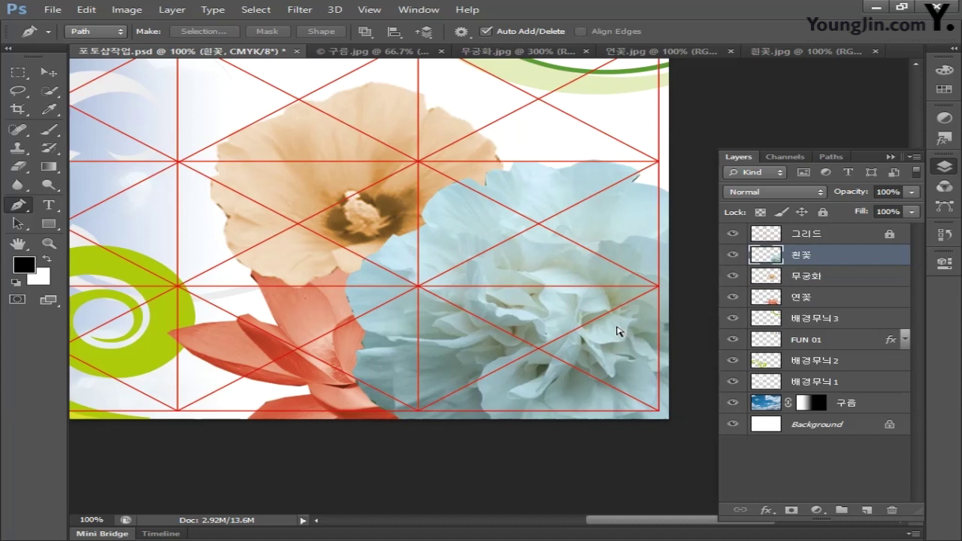
Duplicate the 흰꽃 layer, shrink the copy to less than half size and place it at the right edge above the large flower.
key("ctrl+j")
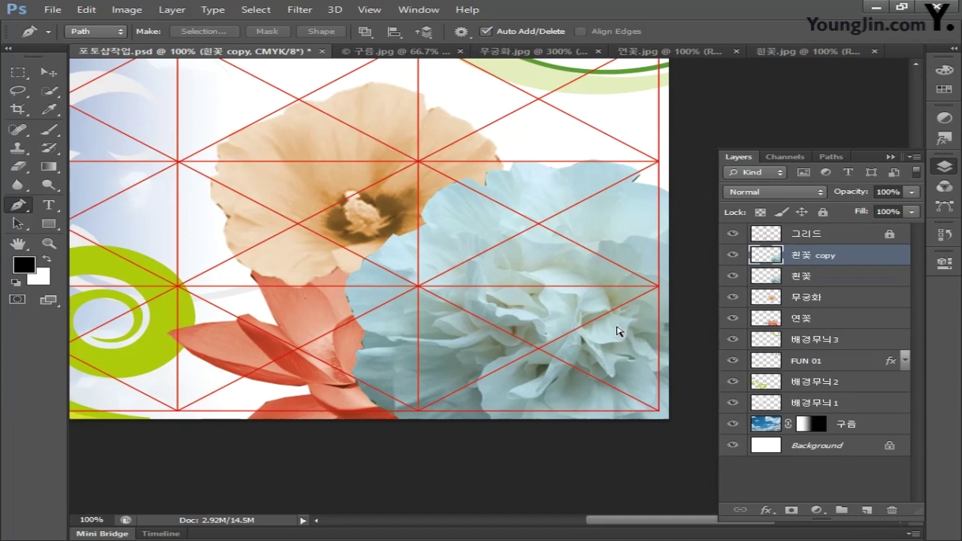
key("ctrl+t")
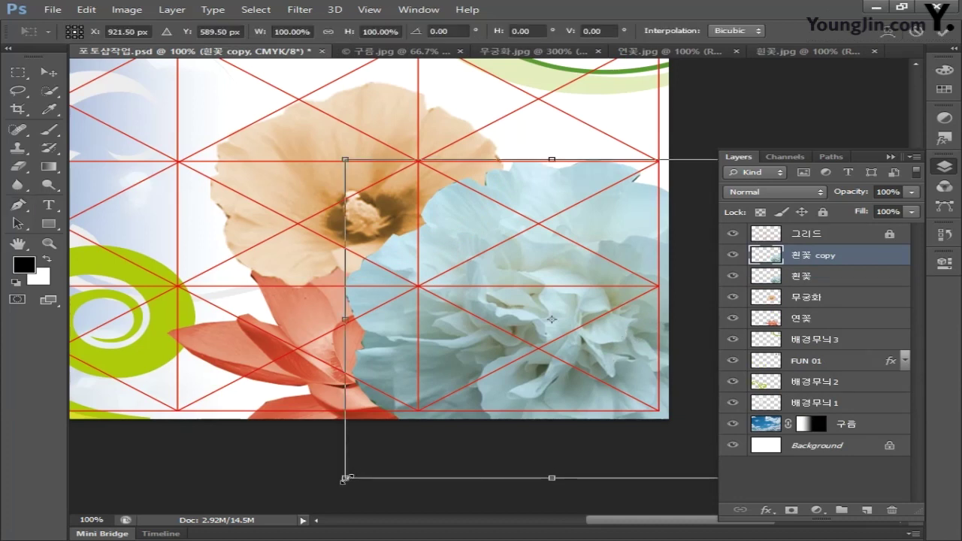
left_click_drag(344, 477, 555, 350)
left_click_drag(639, 236, 613, 181)
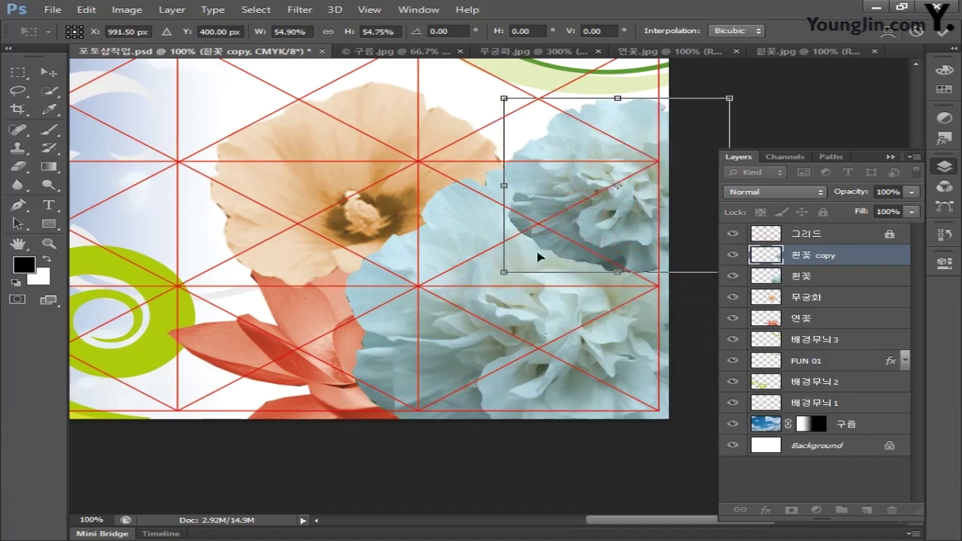
left_click_drag(538, 257, 612, 193)
key("Return")
key("p")
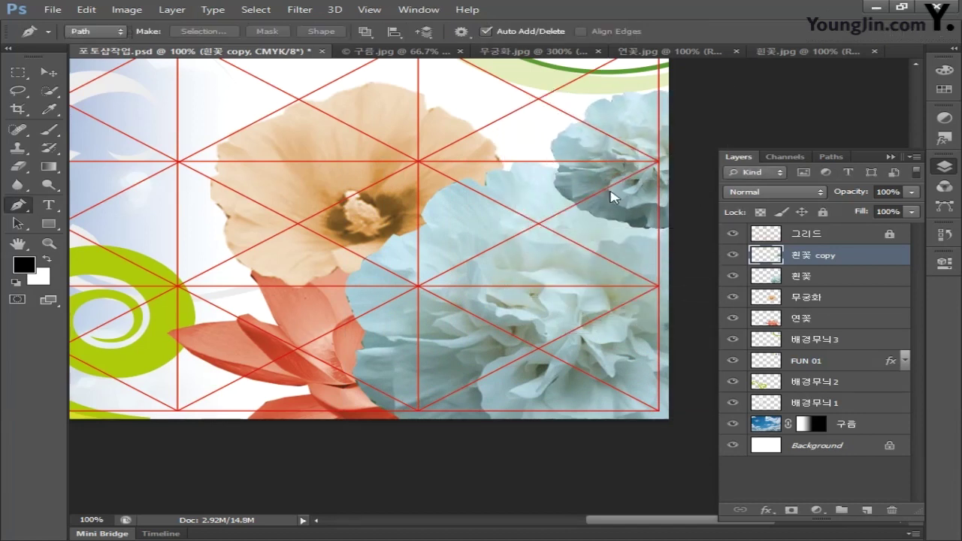
Move the small flower copy's layer below 흰꽃 and rename it 흰꽃1.
left_click_drag(837, 255, 846, 293)
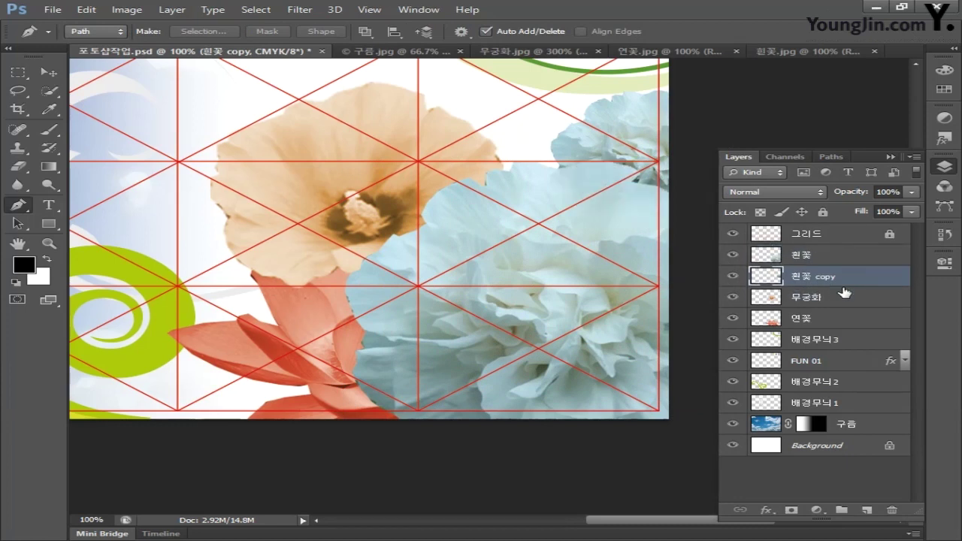
double_click(817, 278)
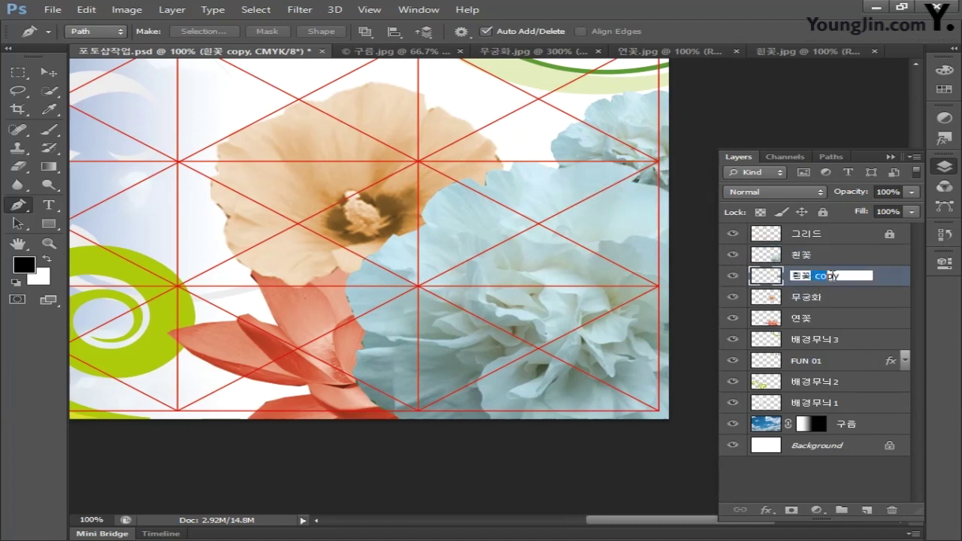
left_click_drag(832, 276, 867, 276)
type("1")
key("Return")
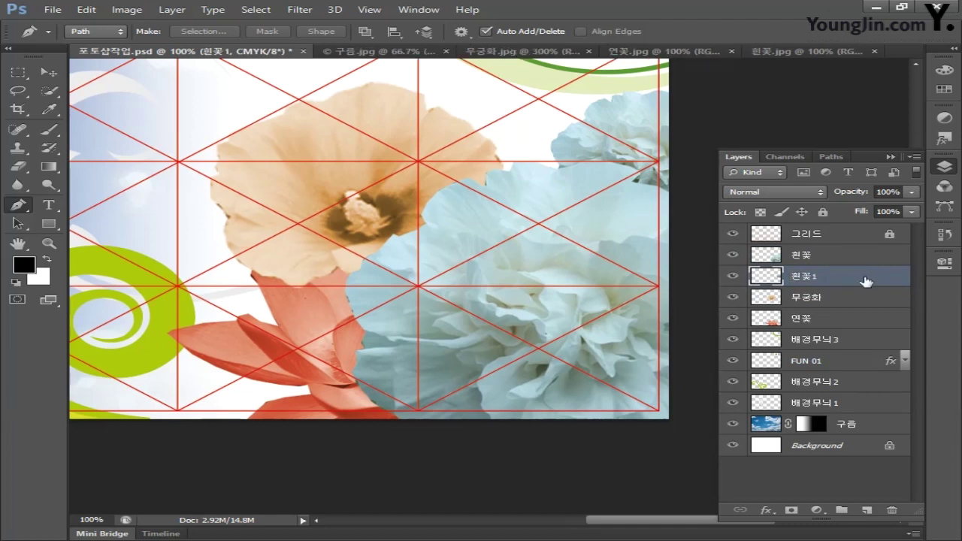
Duplicate the 흰꽃1 layer and place the copy up and to the left, between the orange flower and the small white flower.
key("ctrl+j")
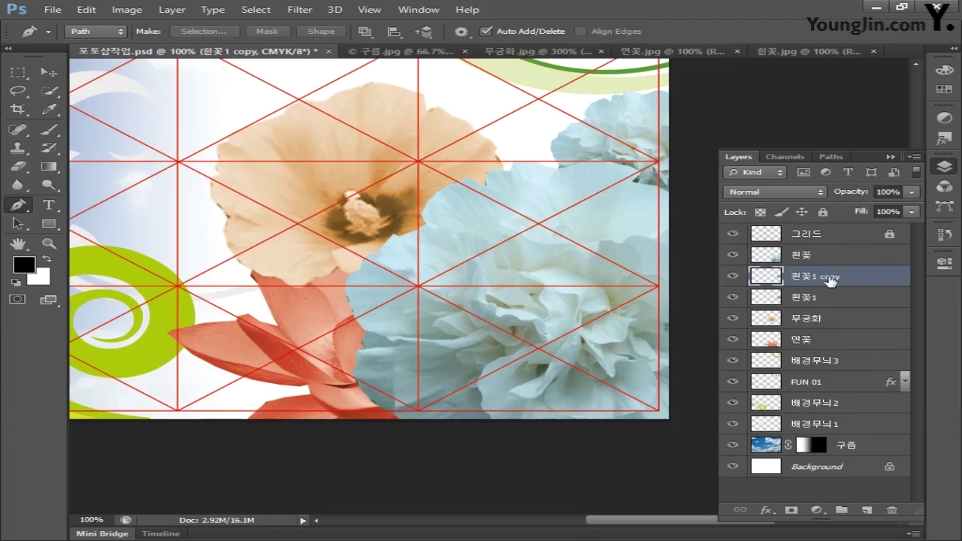
key("ctrl+t")
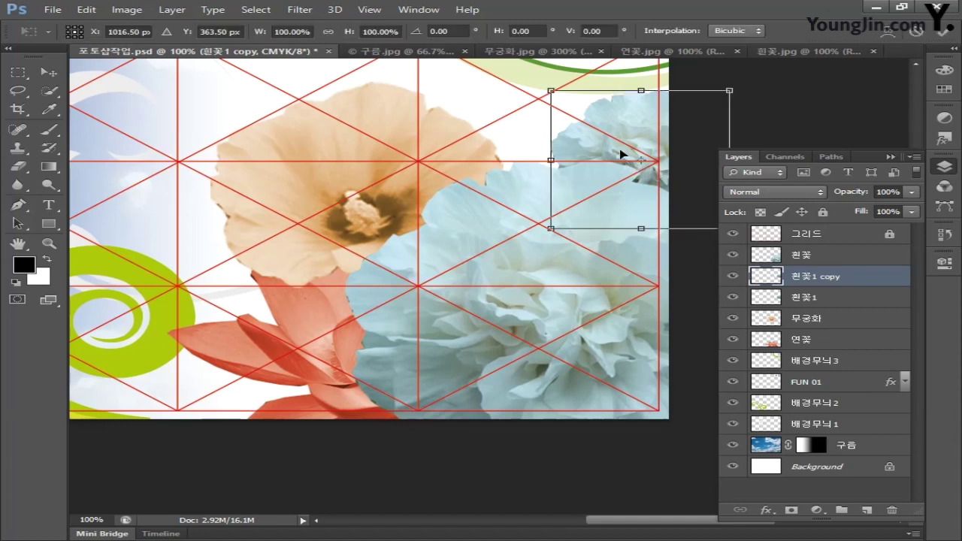
left_click_drag(607, 155, 508, 125)
key("Return")
key("p")
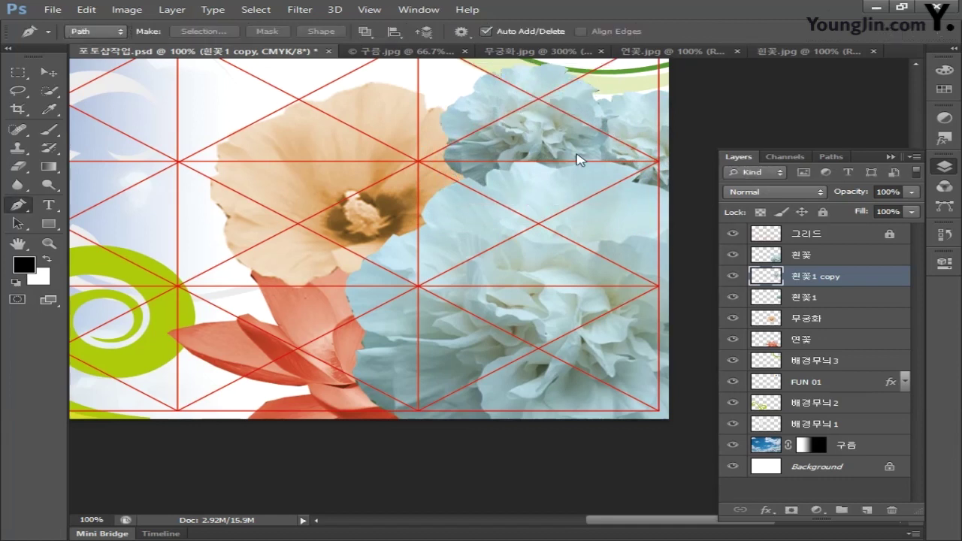
Move the new flower copy's layer below 흰꽃1 and rename it 흰꽃2.
left_click_drag(829, 283, 824, 305)
double_click(822, 296)
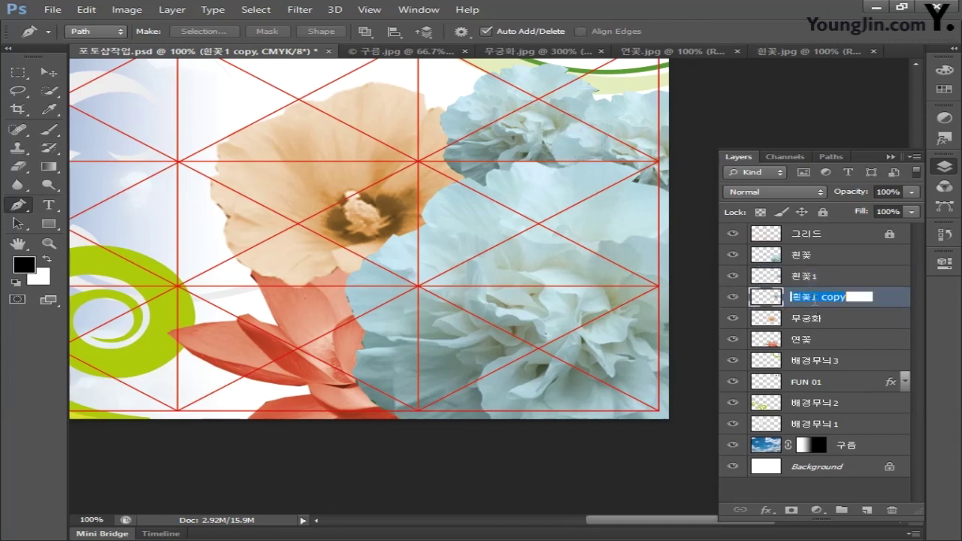
type("흰꽃2")
key("Return")
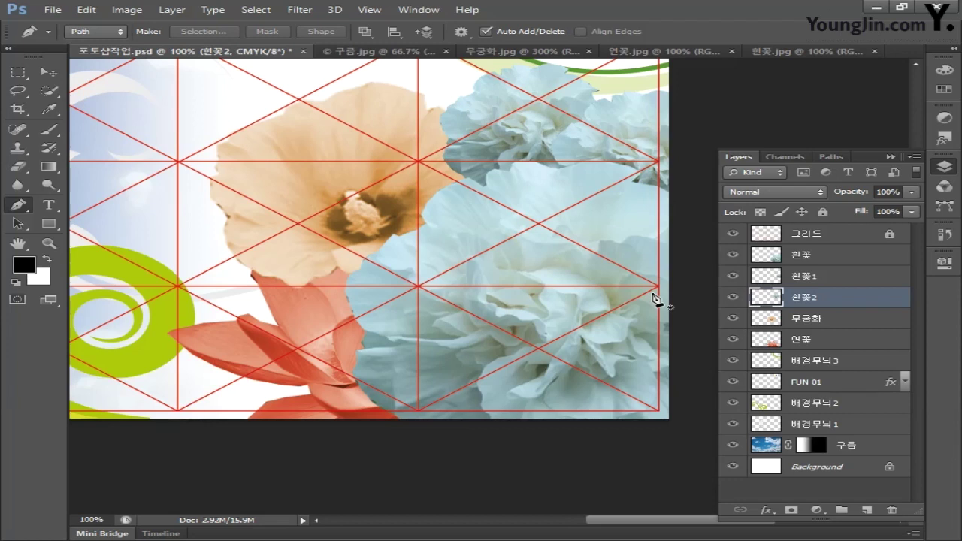
Convert the document to RGB Color mode without flattening its layers.
left_click(126, 10)
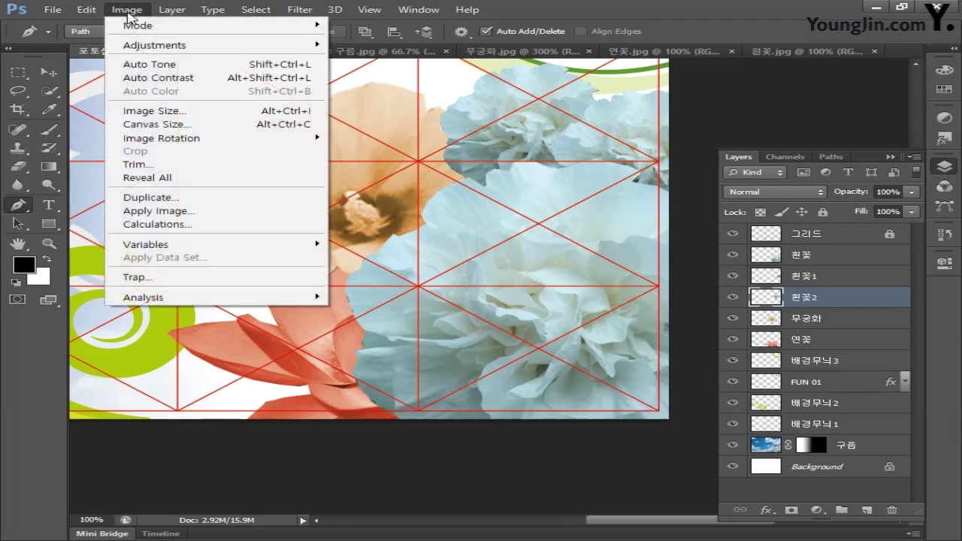
mouse_move(126, 28)
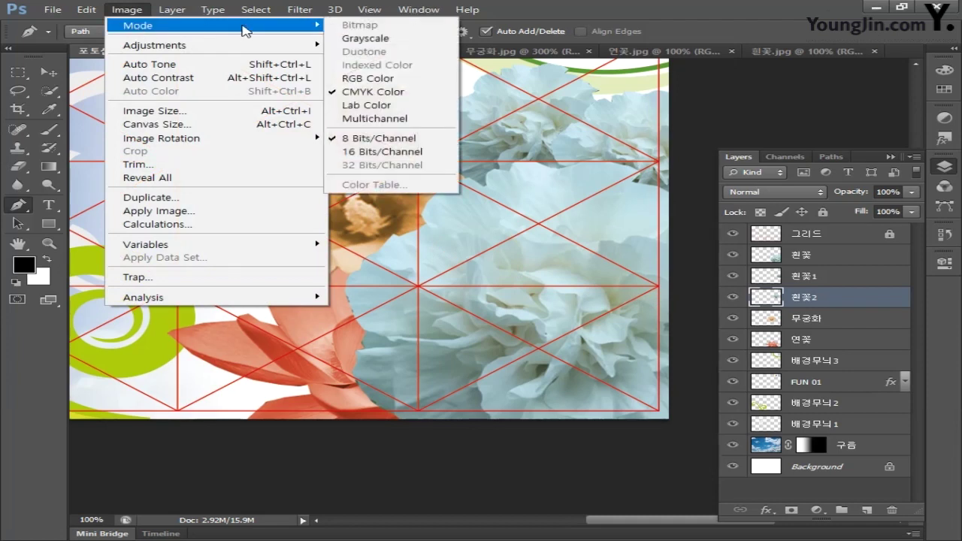
left_click(373, 78)
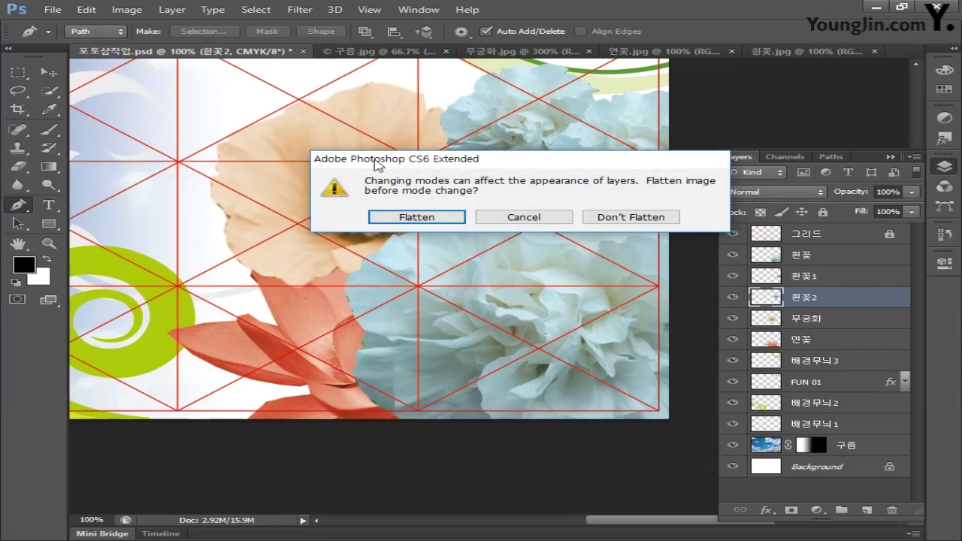
left_click(610, 218)
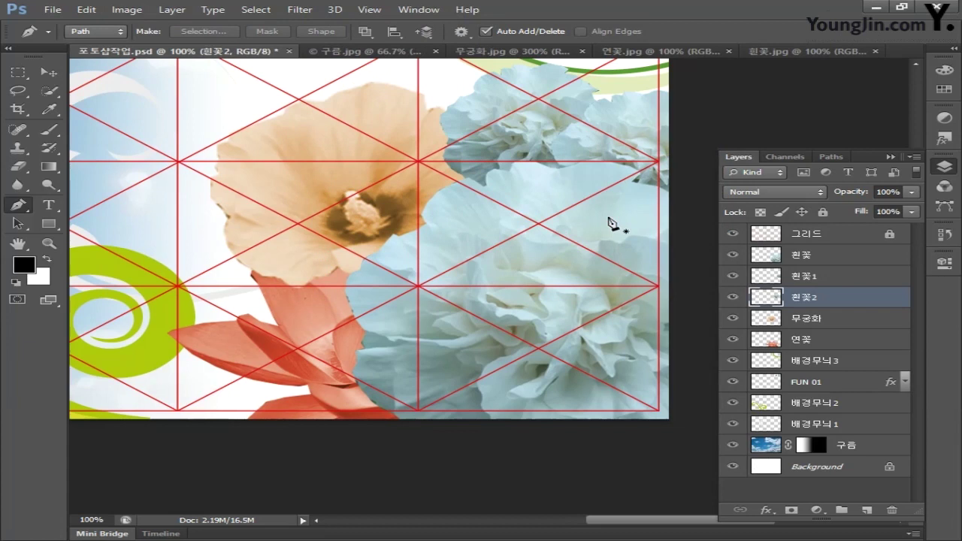
Apply the Paint Daubs filter to the 흰꽃2 layer with Brush Size 6 and Sharpness 10.
left_click(302, 14)
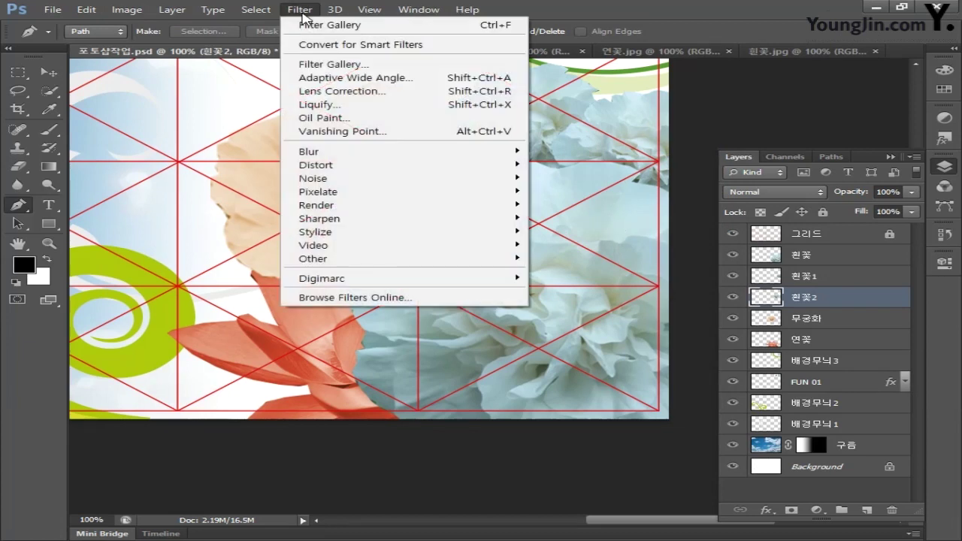
left_click(327, 65)
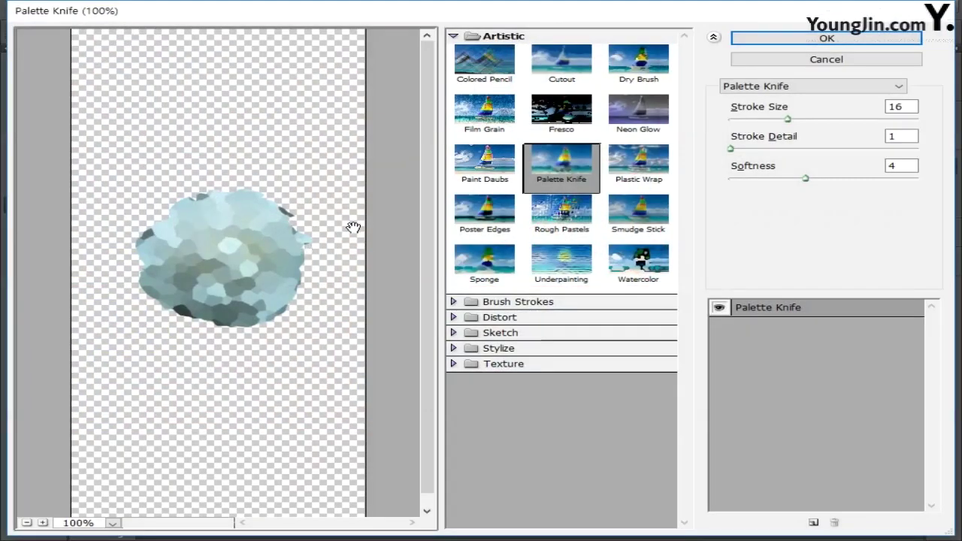
left_click(505, 170)
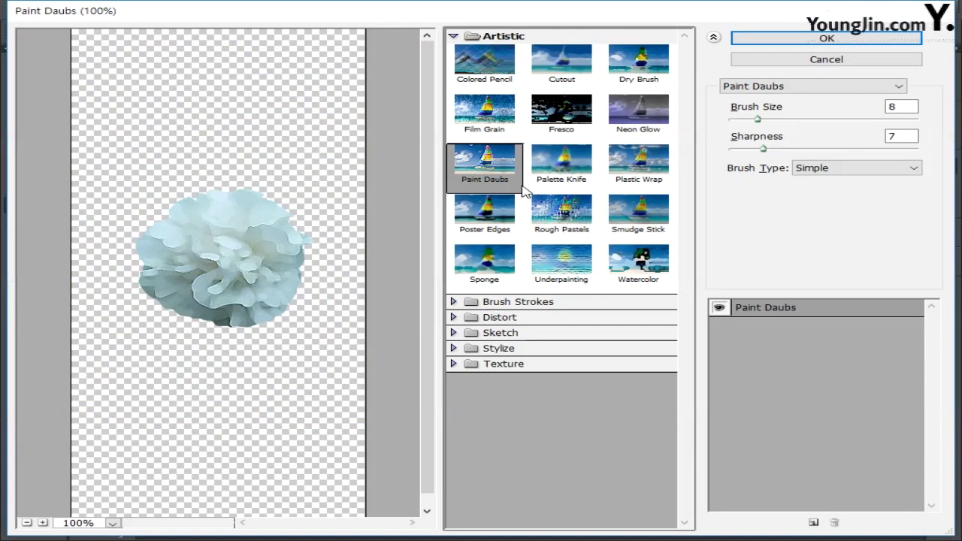
left_click(906, 106)
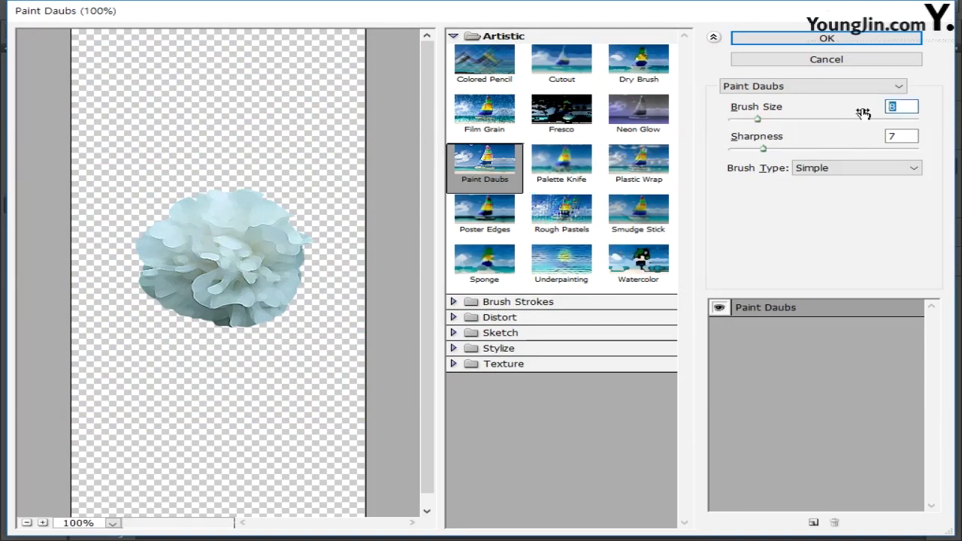
type("6")
key("Tab")
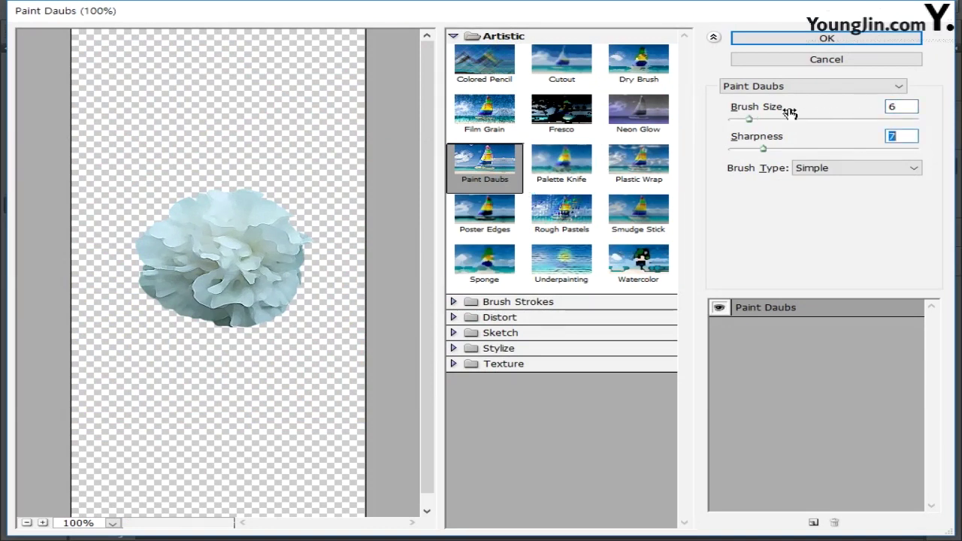
type("10")
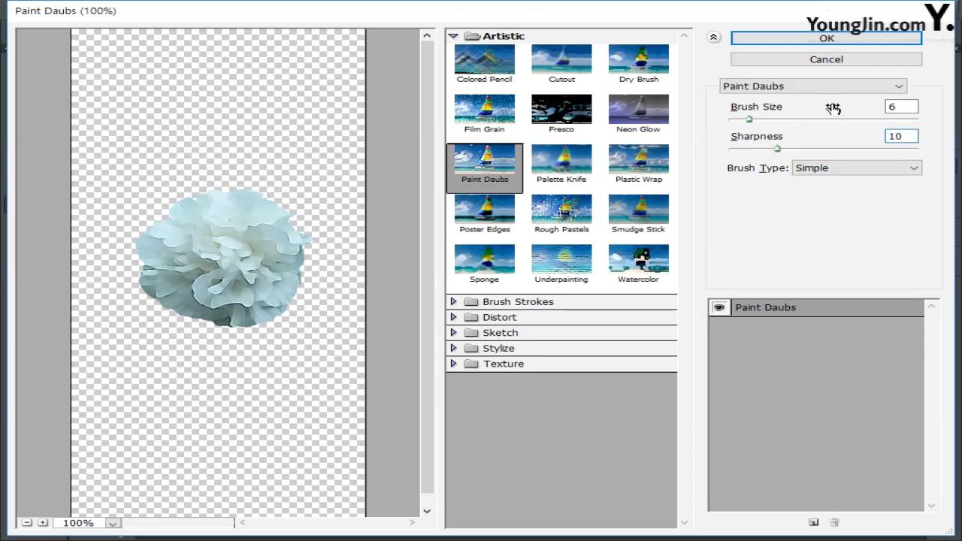
left_click(826, 39)
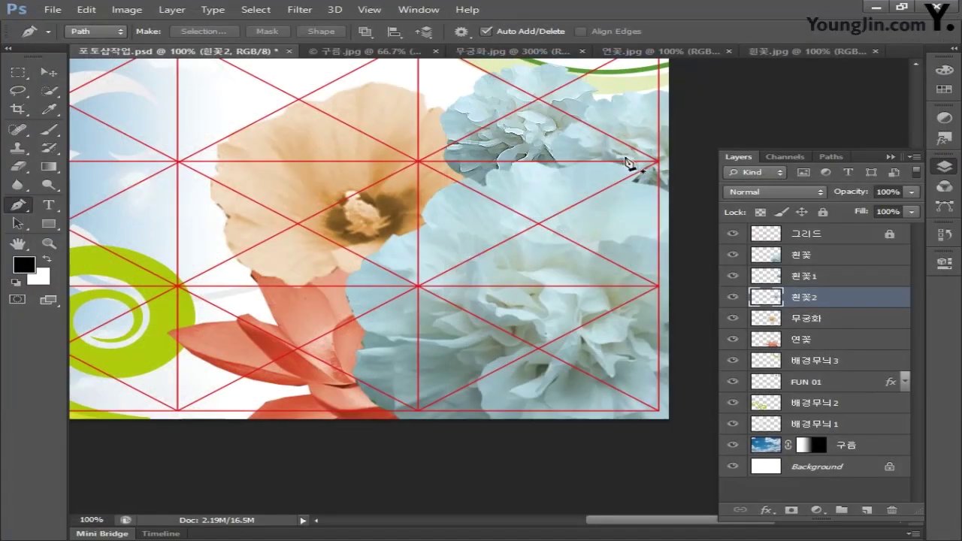
Reapply the last Filter Gallery effect to the 흰꽃1 layer and to the 무궁화 layer.
left_click(822, 280)
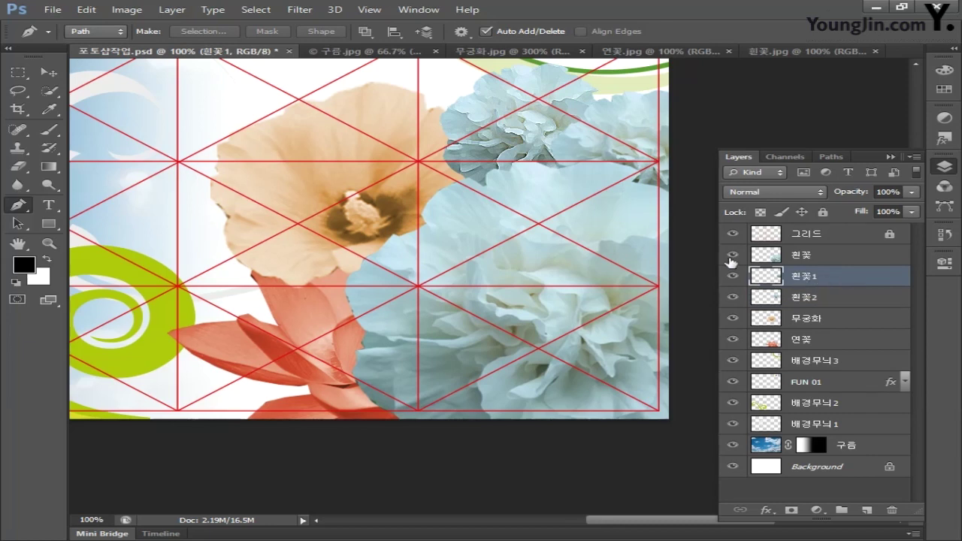
left_click(305, 10)
left_click(315, 24)
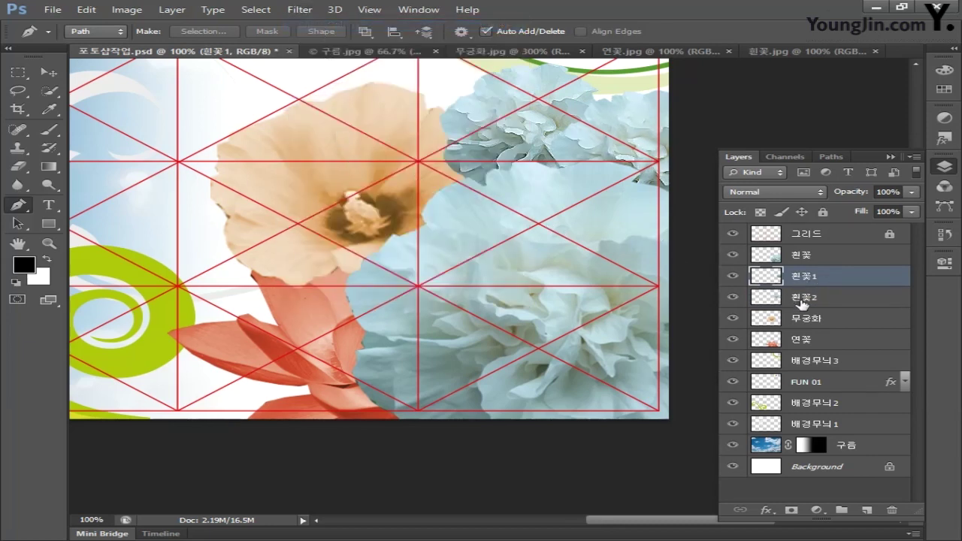
left_click(819, 319)
left_click(300, 9)
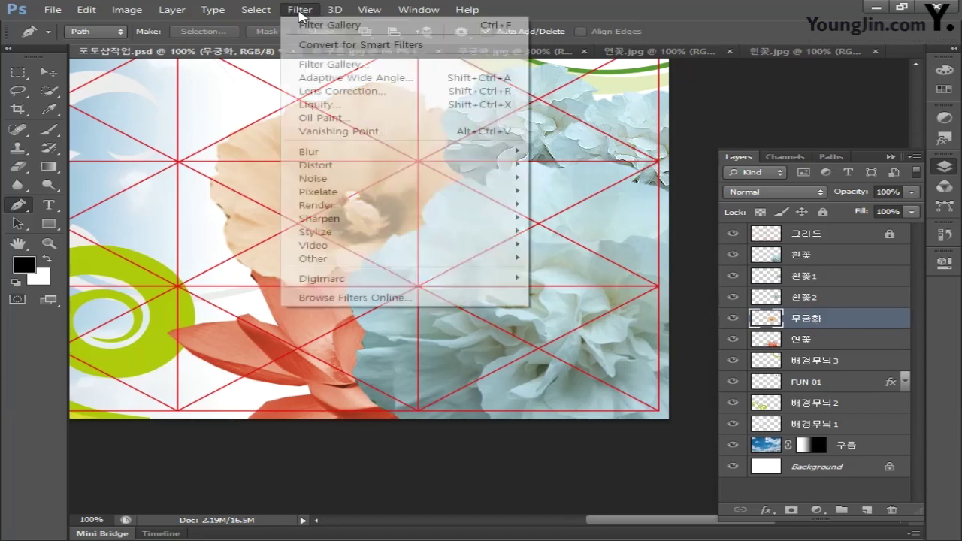
left_click(325, 26)
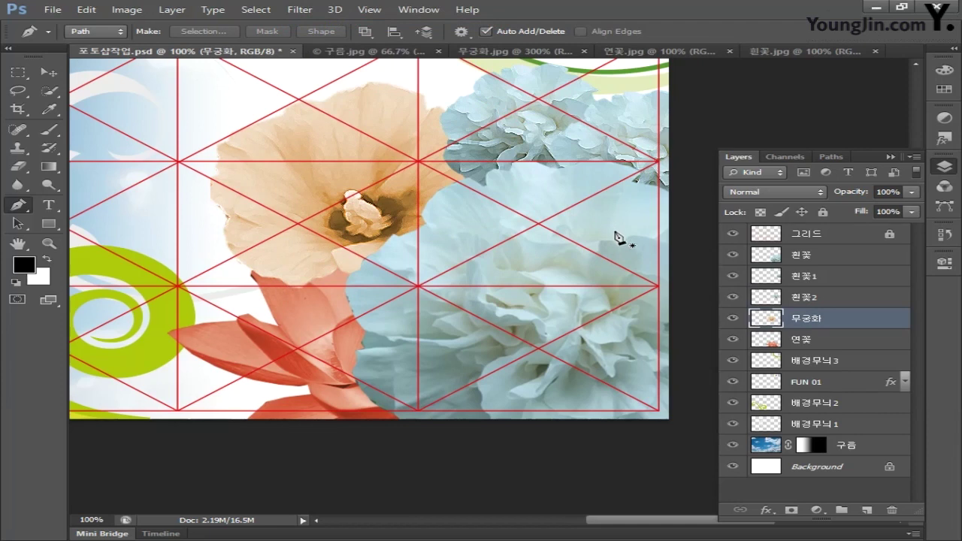
Reapply the last Filter Gallery effect to the 연꽃 layer.
left_click(808, 342)
left_click(299, 10)
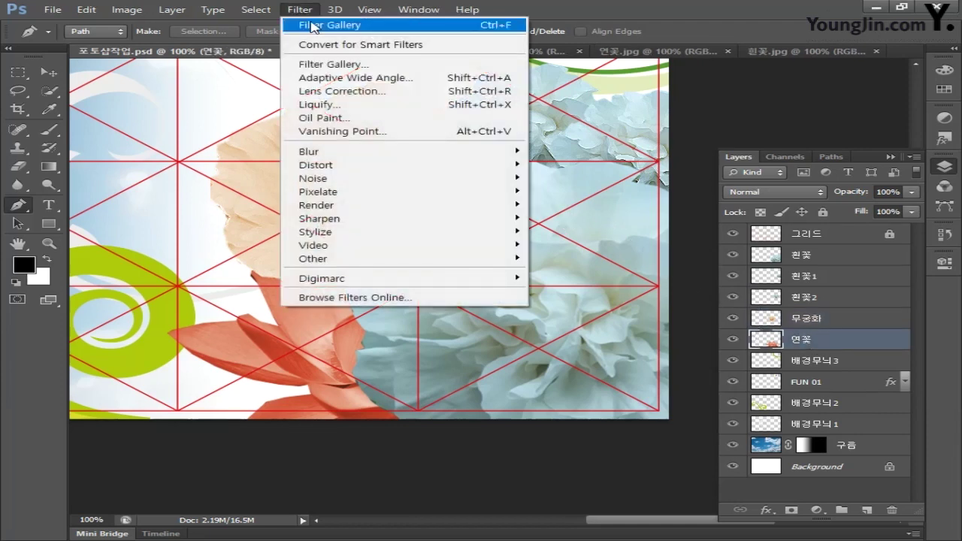
left_click(317, 27)
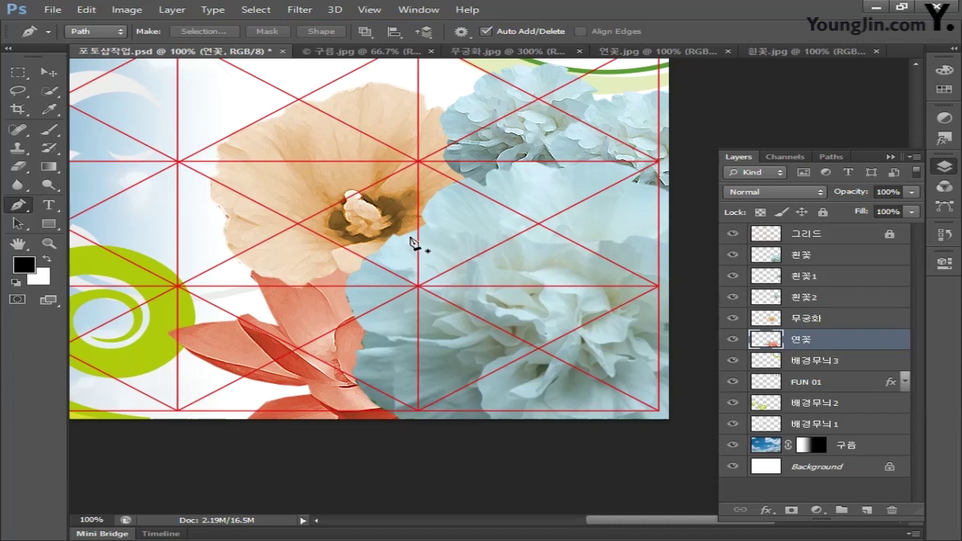
Convert the document to CMYK Color mode without flattening its layers, accepting the U.S. Web Coated (SWOP) v2 profile.
left_click(127, 9)
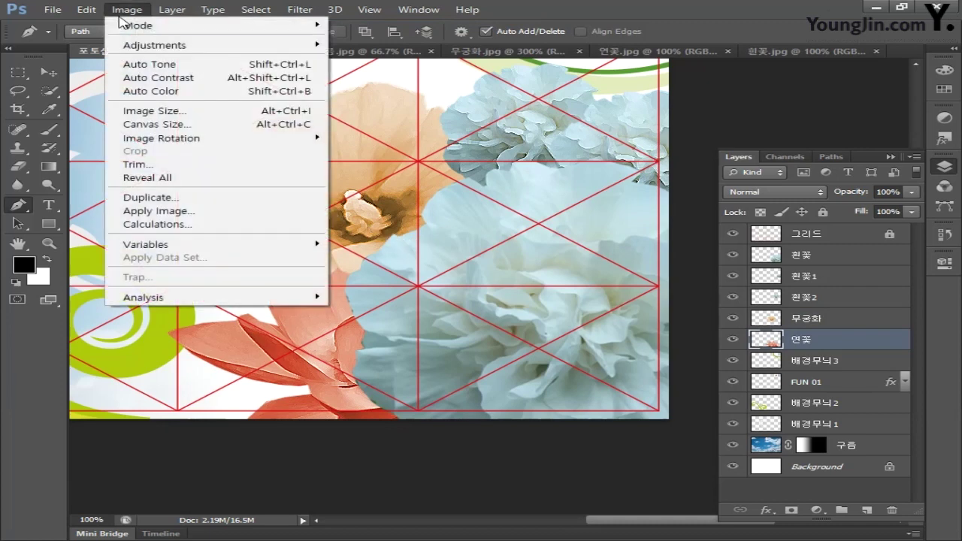
mouse_move(195, 28)
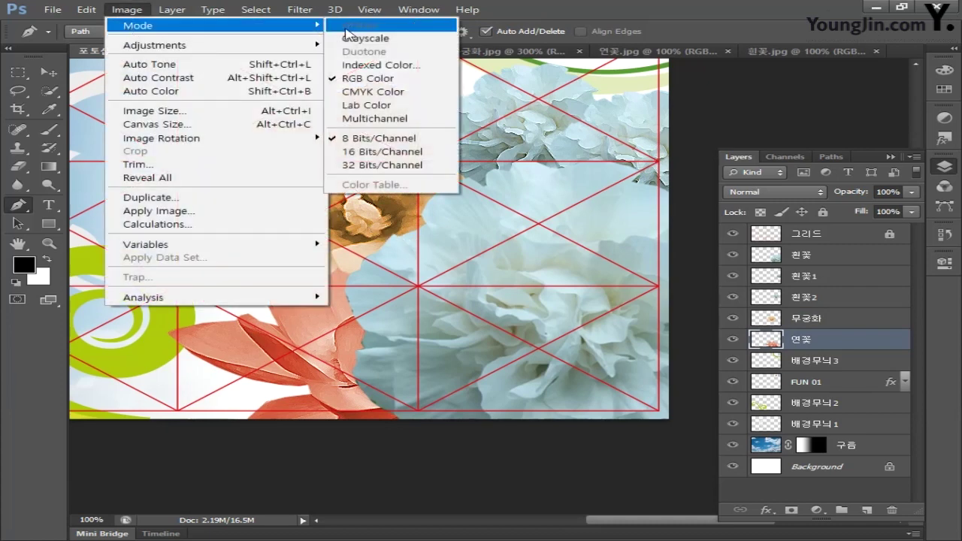
left_click(357, 92)
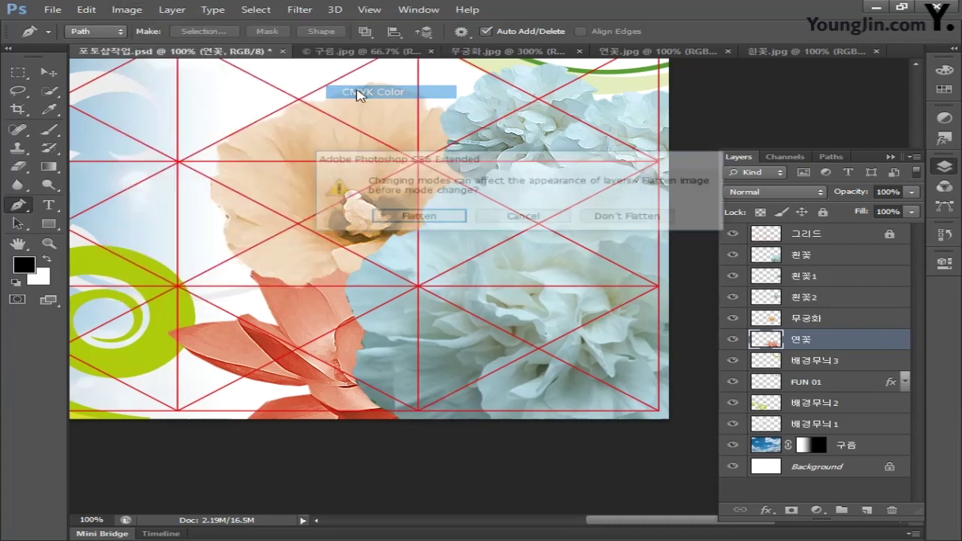
left_click(615, 218)
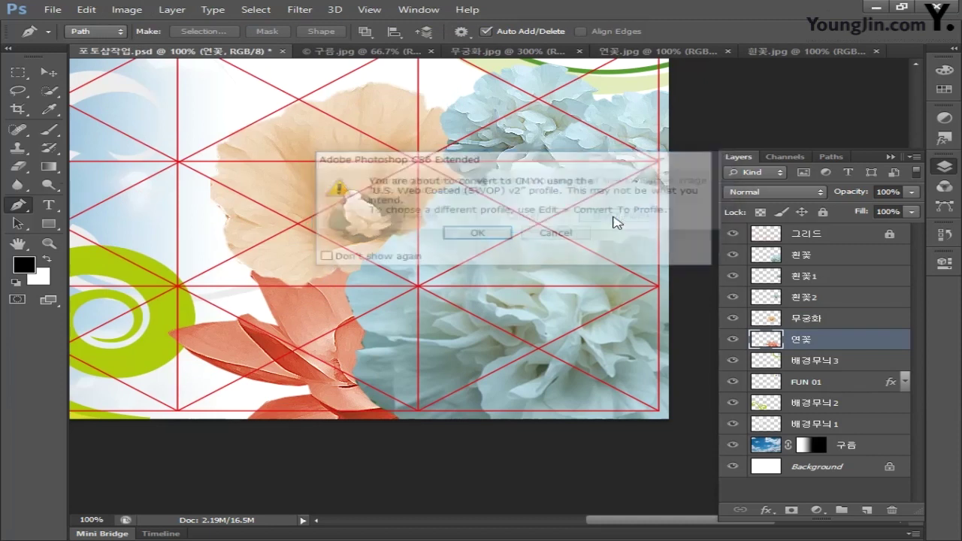
left_click(478, 231)
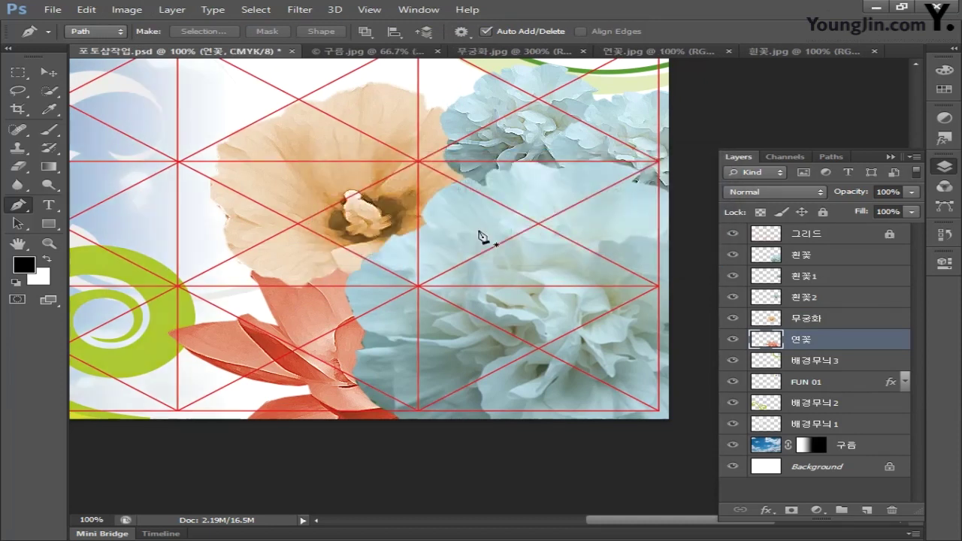
Add a Drop Shadow to the 흰꽃1 layer with 40% opacity, Use Global Light off, angle -30°, distance 5 px and size 10 px.
left_click(845, 284)
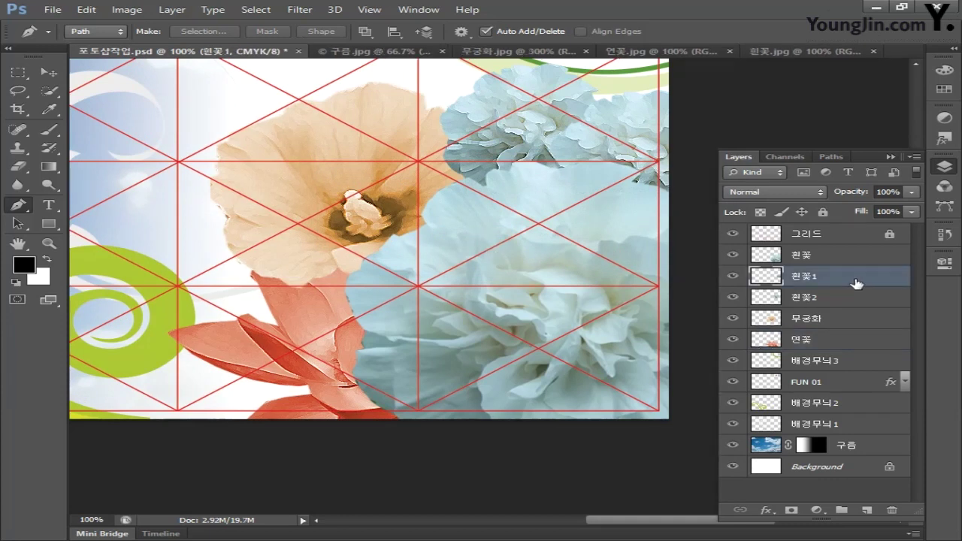
double_click(858, 285)
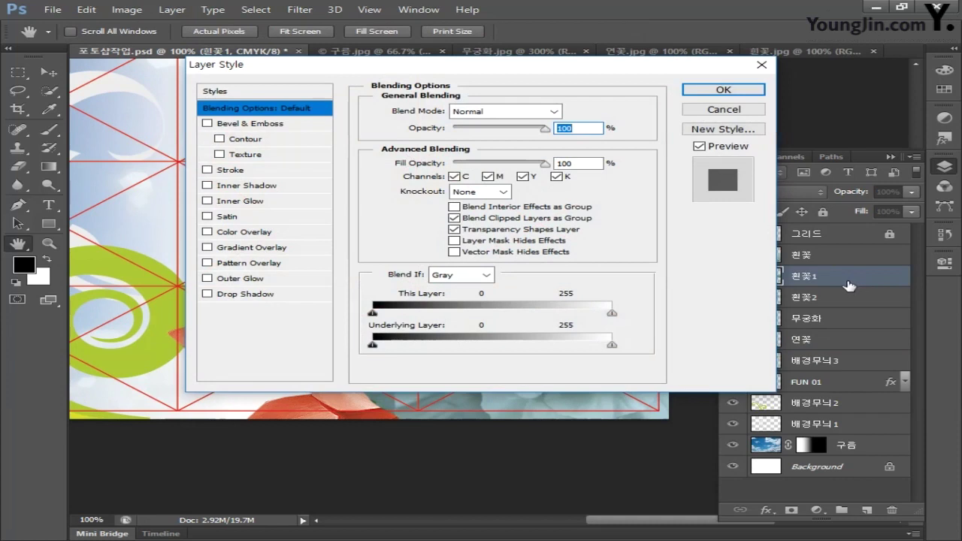
left_click(250, 296)
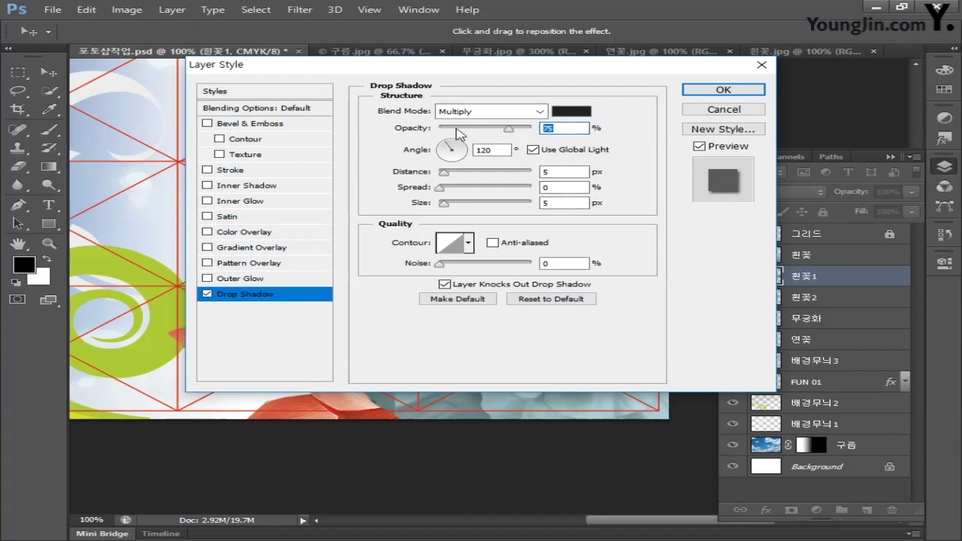
type("40")
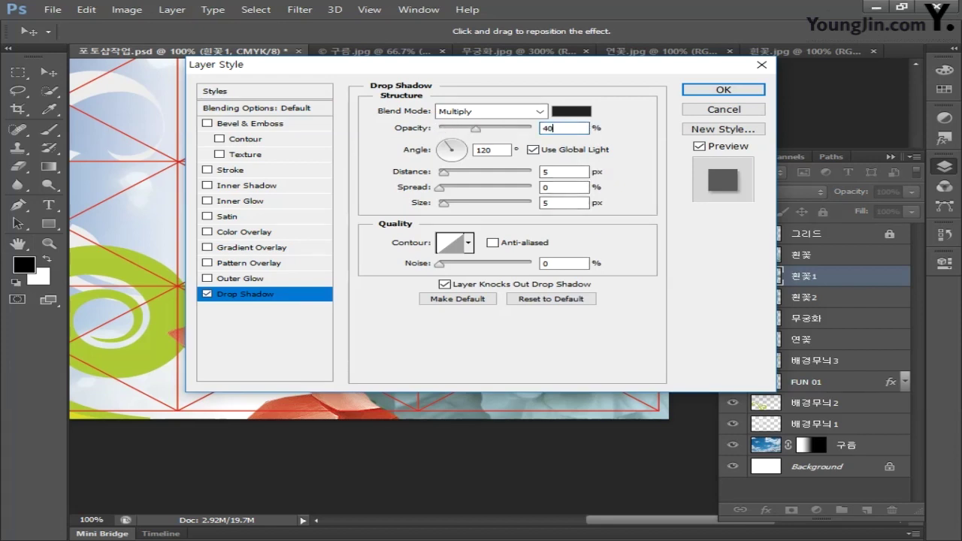
left_click(532, 150)
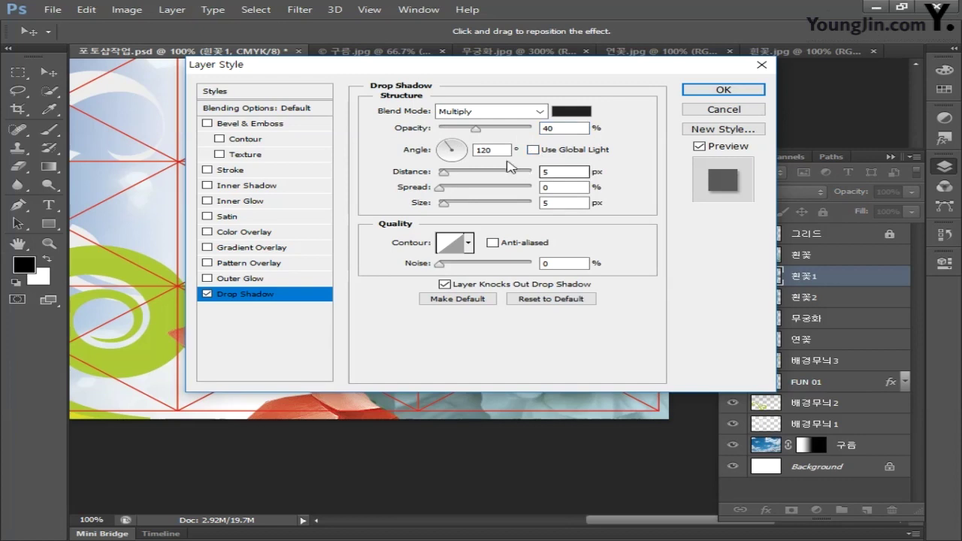
key("shift+Tab")
type("-30")
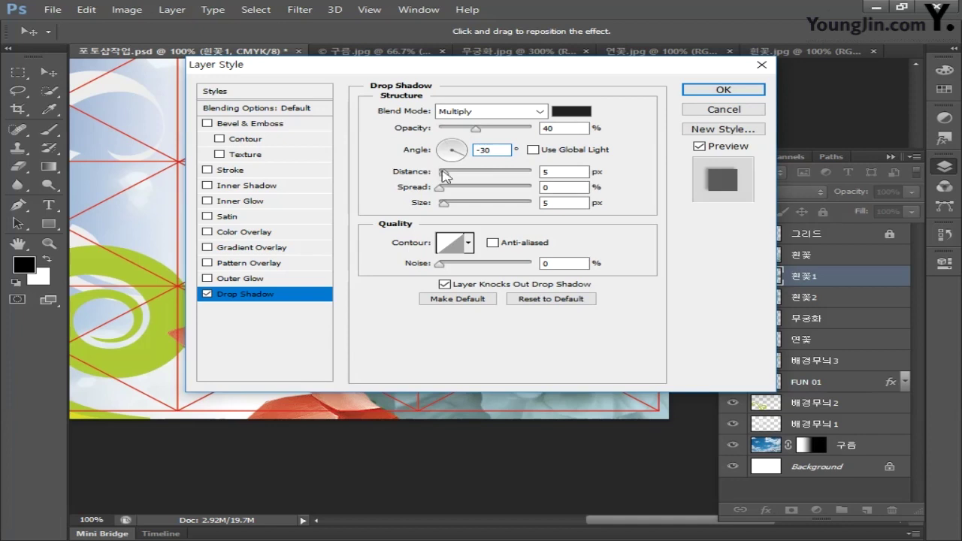
left_click(548, 171)
double_click(560, 203)
type("10")
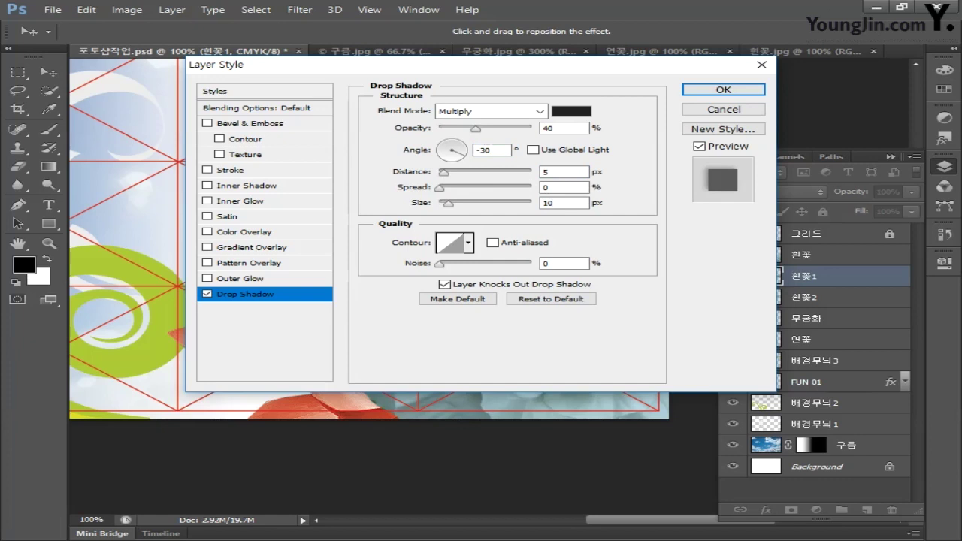
left_click(693, 90)
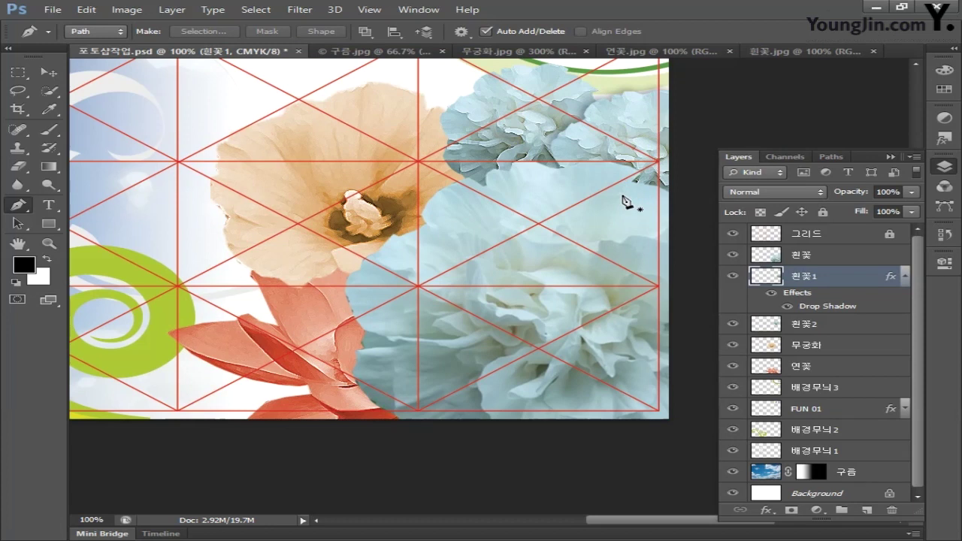
Copy the 흰꽃1 layer style and paste it onto the 흰꽃, 흰꽃2, 무궁화 and 연꽃 layers.
right_click(850, 282)
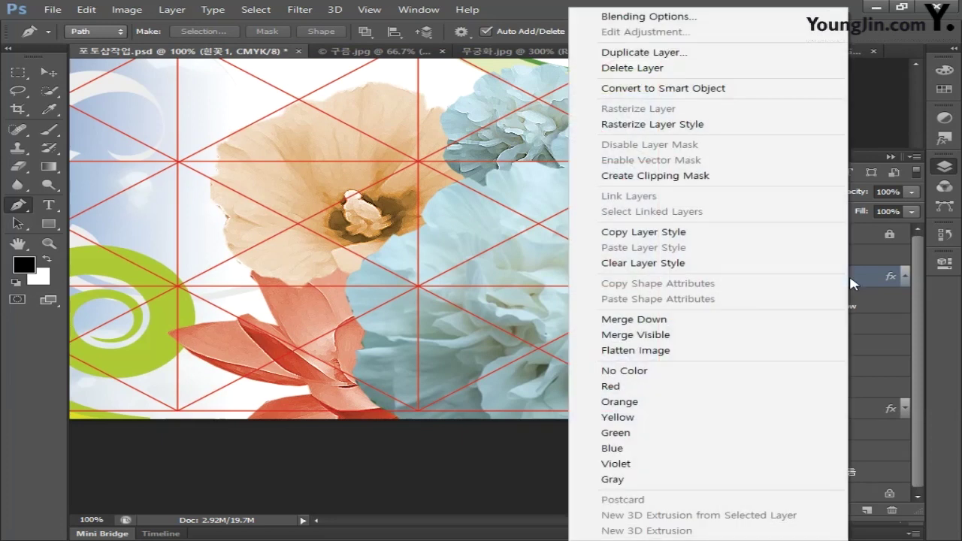
left_click(735, 239)
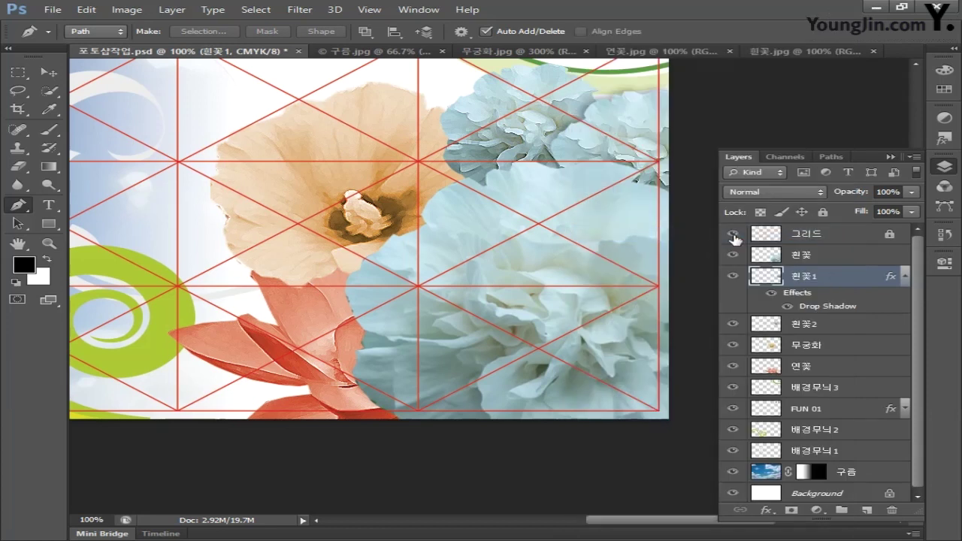
left_click(832, 257, "ctrl")
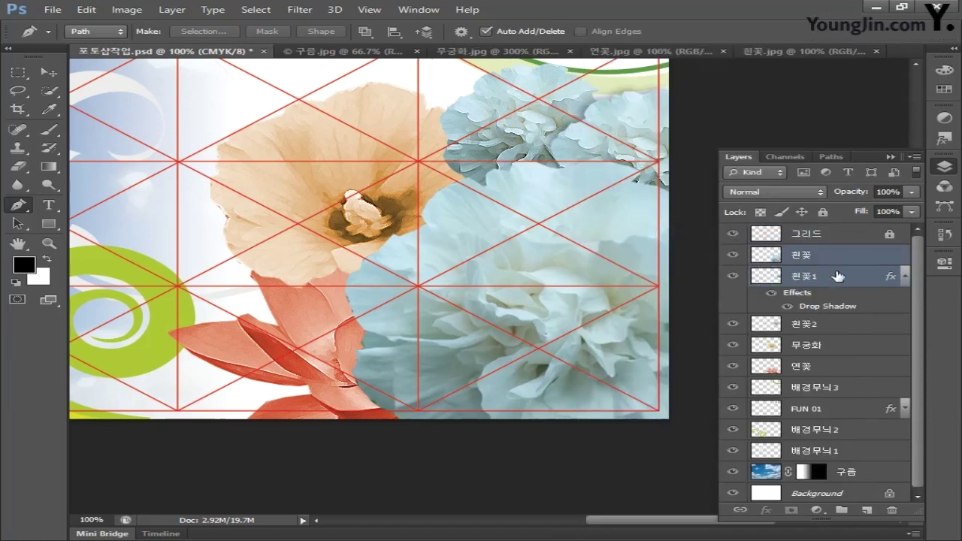
left_click(843, 324, "ctrl")
left_click(845, 346, "ctrl")
left_click(834, 368, "ctrl")
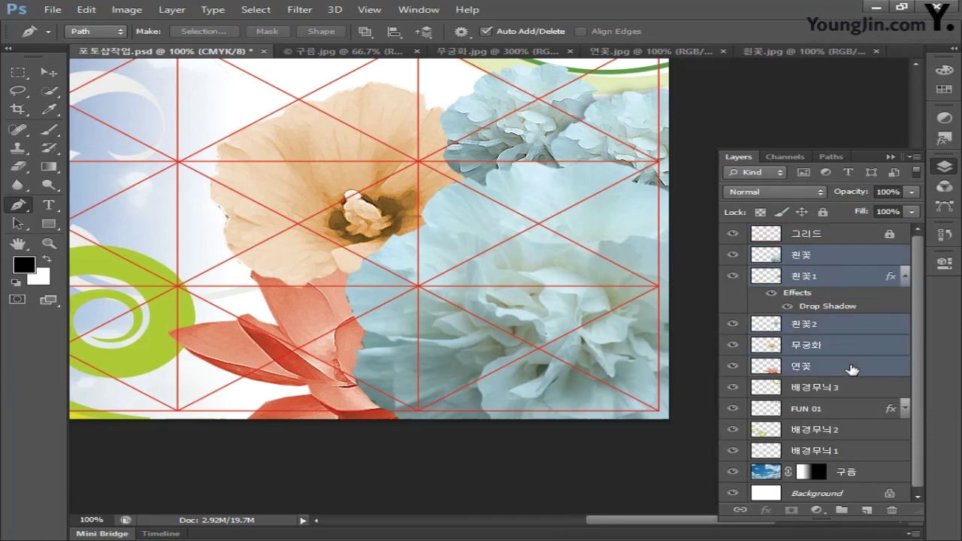
right_click(852, 369)
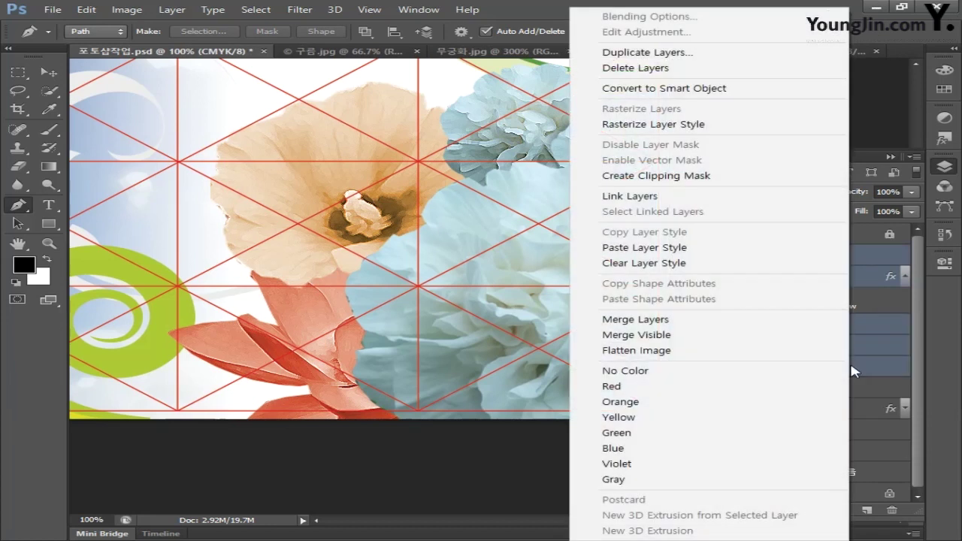
left_click(743, 251)
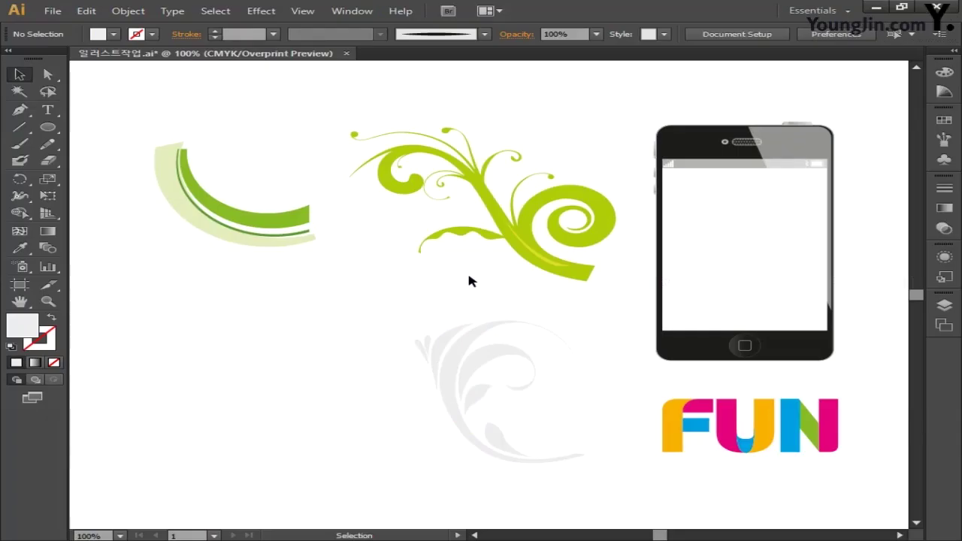
Copy the phone artwork in Illustrator and paste it as pixels into the Photoshop composition, collapsing the flower layers' effect lists.
left_click(731, 279)
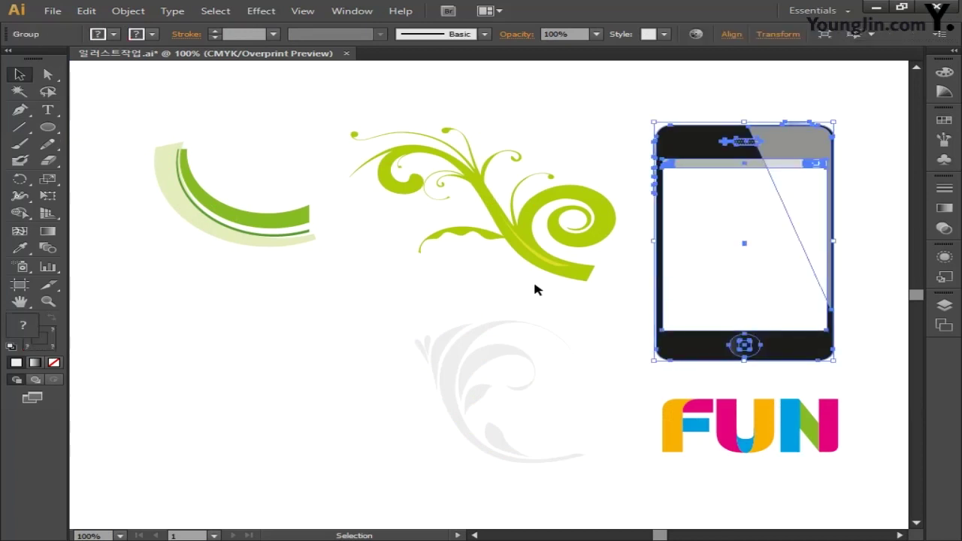
key("a")
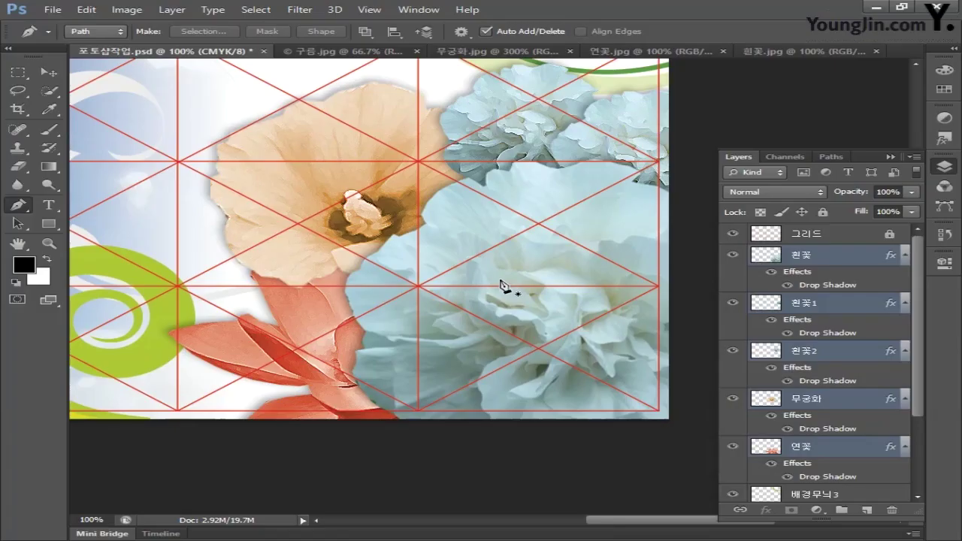
double_click(18, 243)
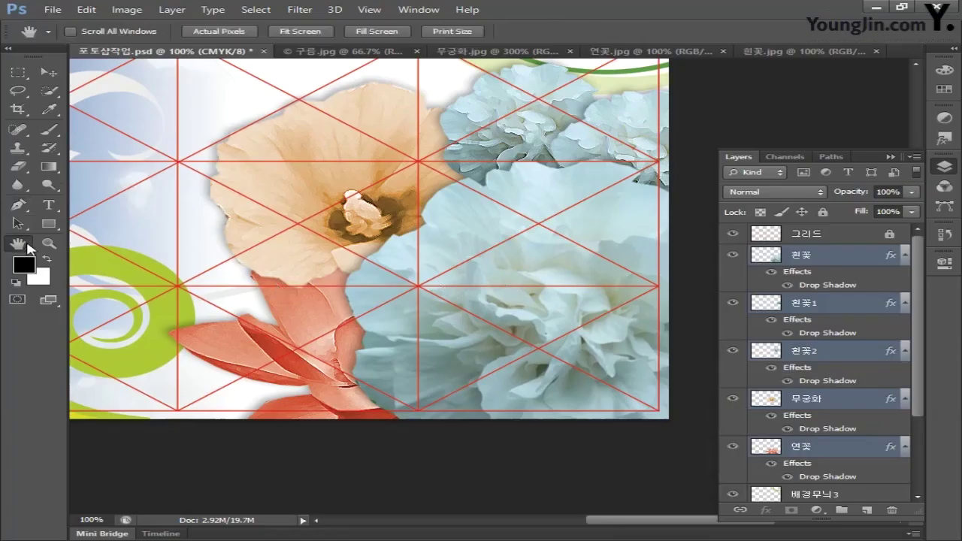
left_click(905, 257, "alt")
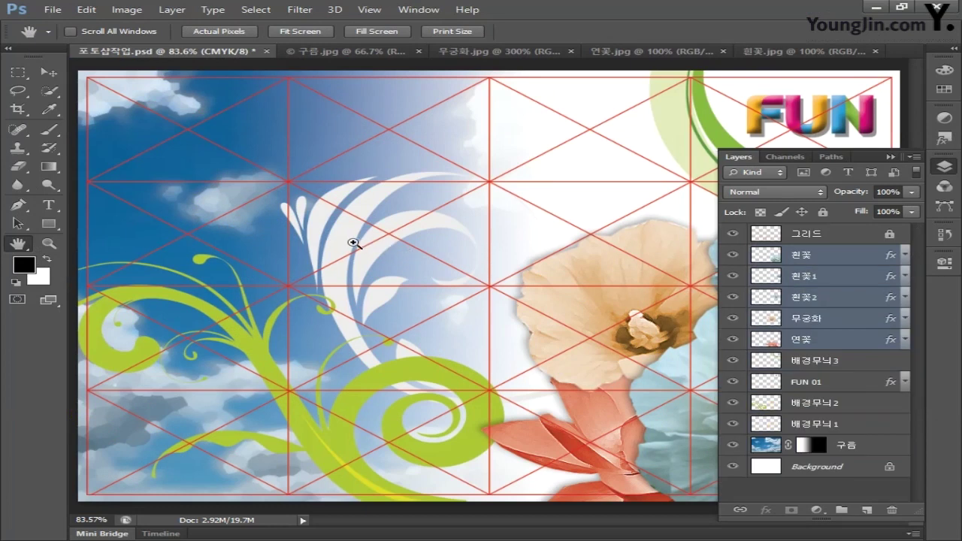
key("ctrl+v")
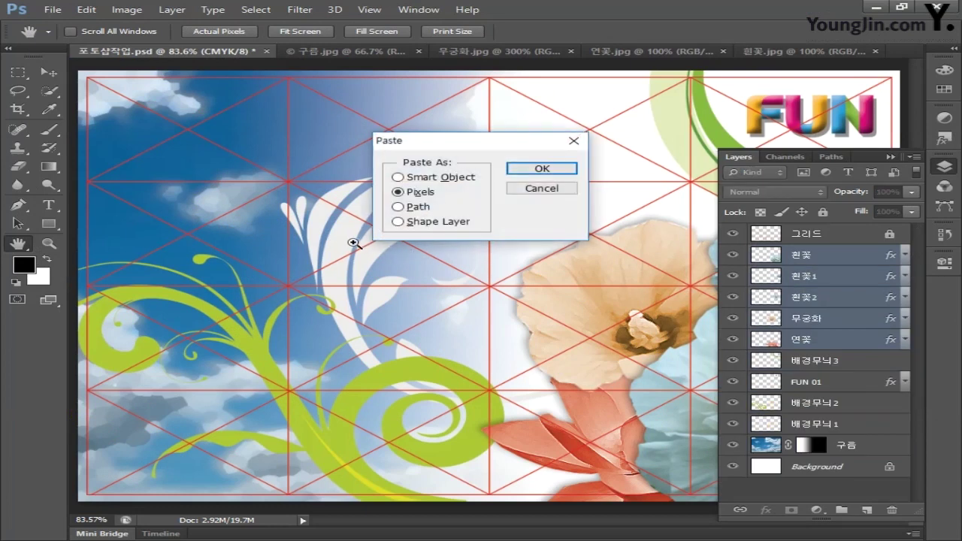
left_click(530, 170)
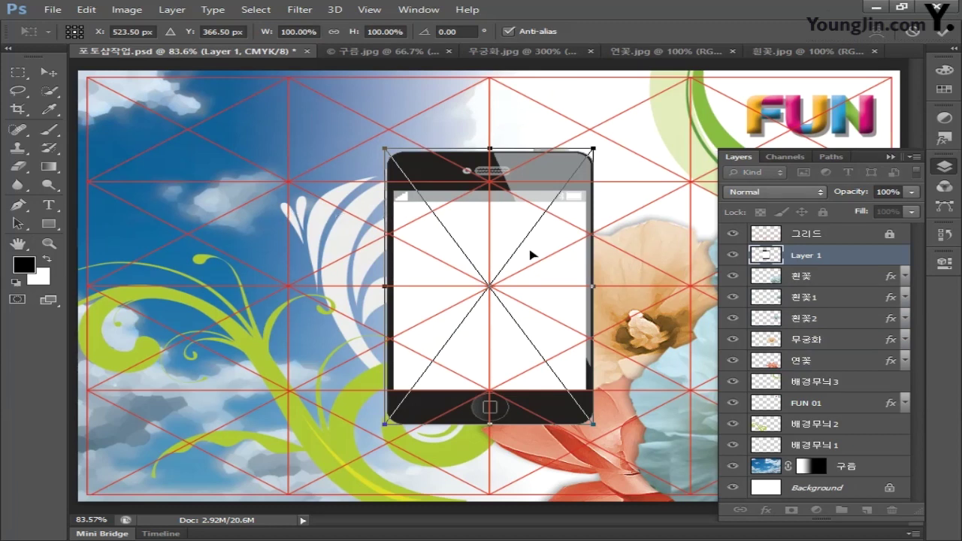
Scale the pasted phone to about 86.5% and place it over the clouds in the left part of the composition, following the grid.
left_click_drag(530, 255, 316, 231)
left_click_drag(162, 398, 181, 374)
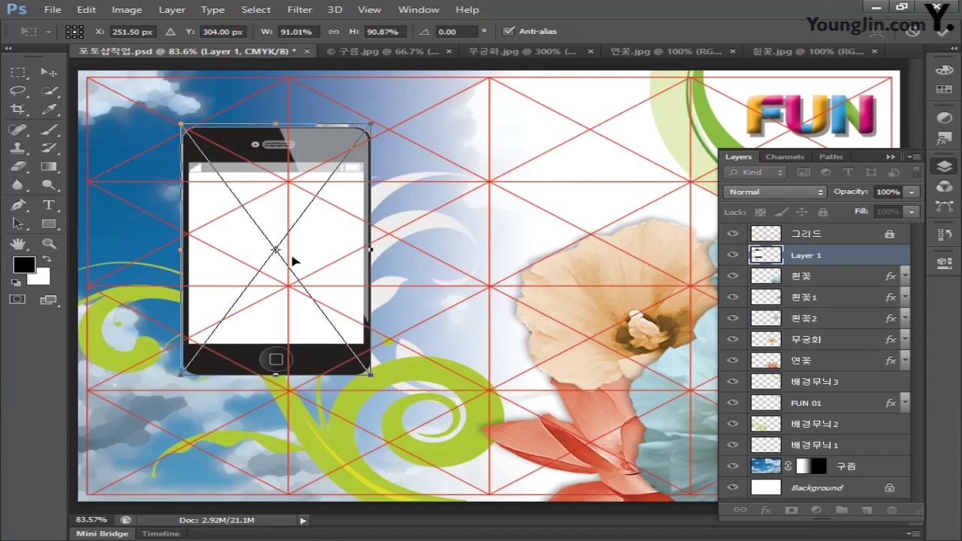
left_click_drag(293, 260, 318, 259)
left_click_drag(362, 368, 338, 368)
key("ctrl+z")
key("ctrl+z")
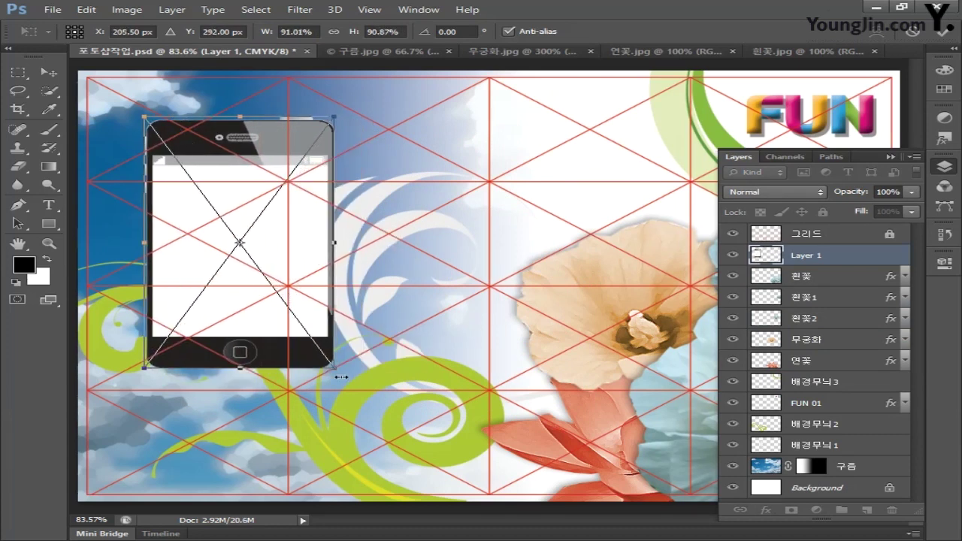
left_click_drag(334, 117, 325, 130)
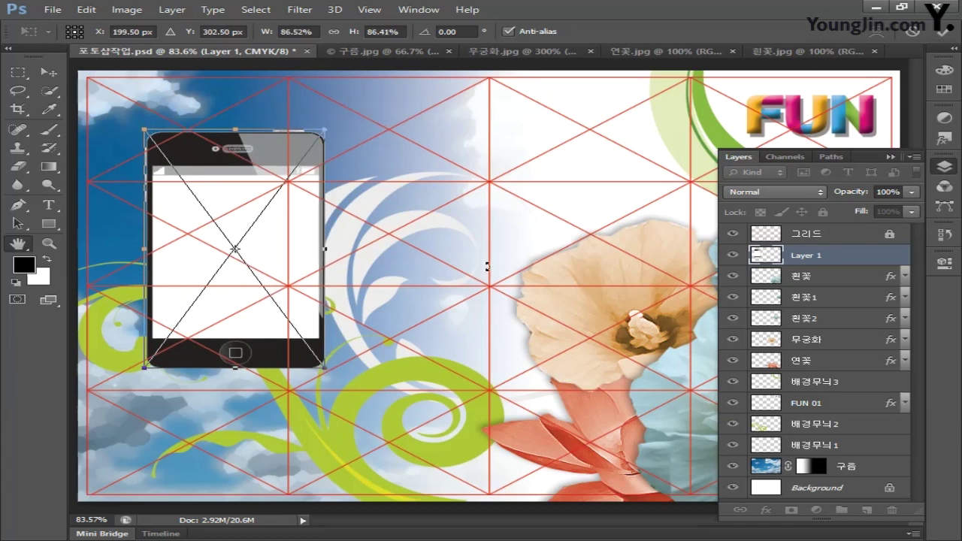
key("Return")
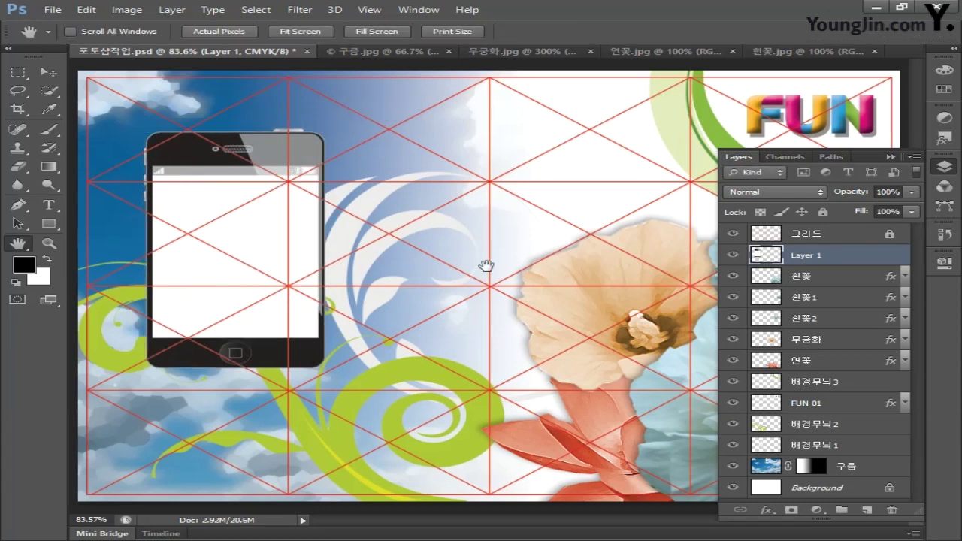
Rename the pasted phone's layer as 핸드폰.
double_click(806, 255)
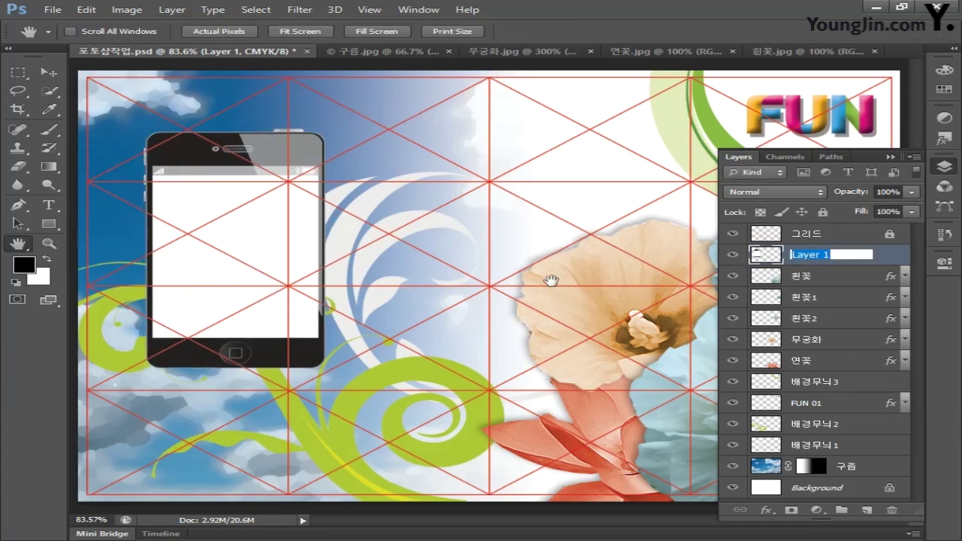
type("핸드폰")
key("Return")
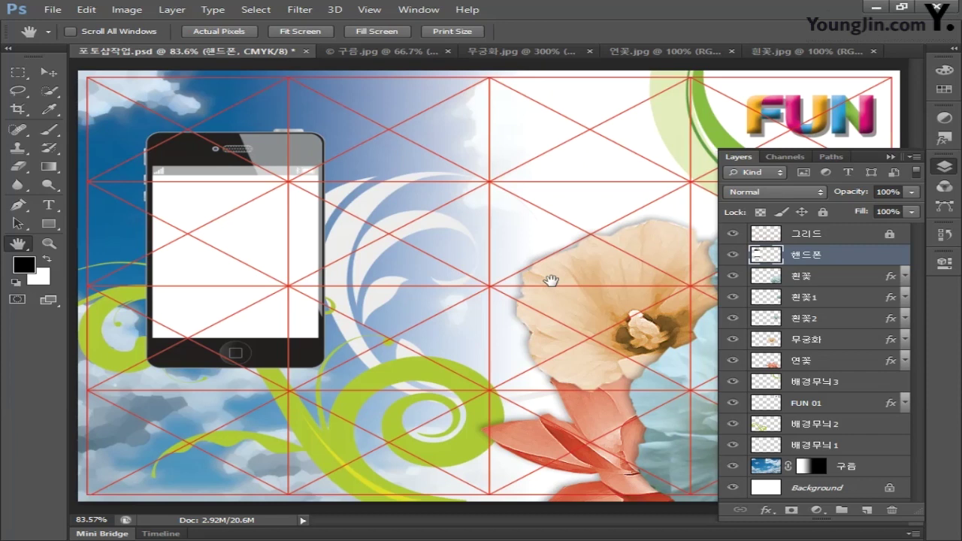
Hide the 핸드폰, FUN 01 and 구름 layers.
left_click(733, 255)
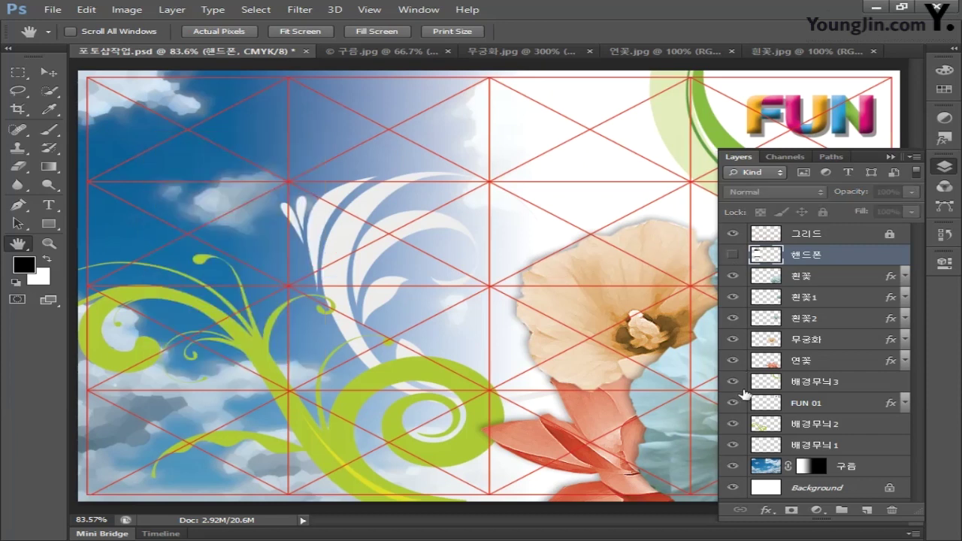
left_click(733, 402)
left_click(732, 466)
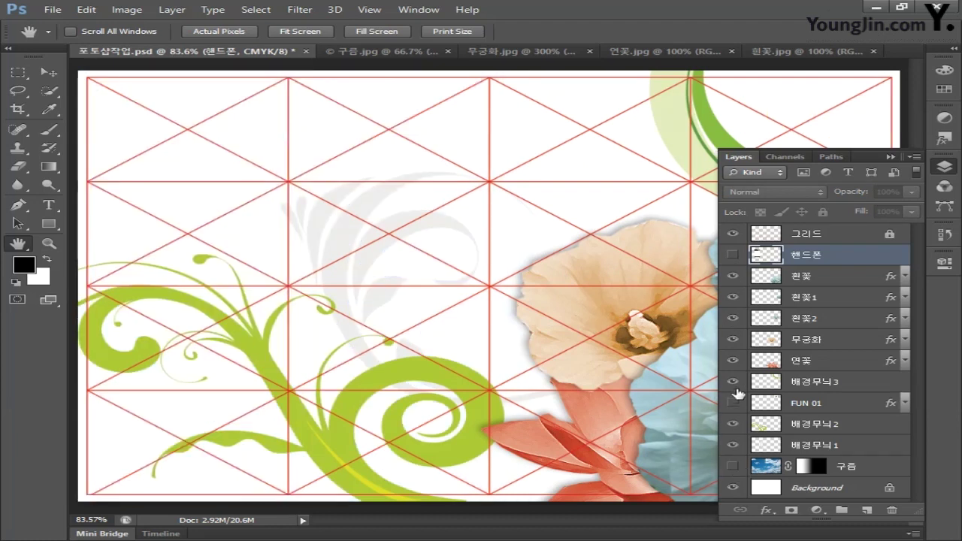
Hide the 배경무늬3 and 그리드 layers and stamp the visible artwork into a new layer above 흰꽃.
left_click(733, 382)
left_click(733, 233)
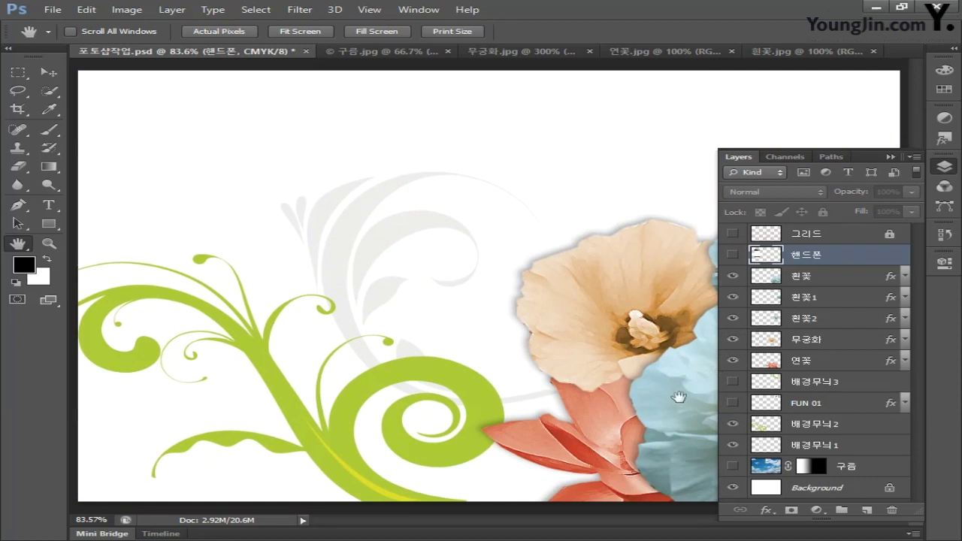
left_click(823, 278)
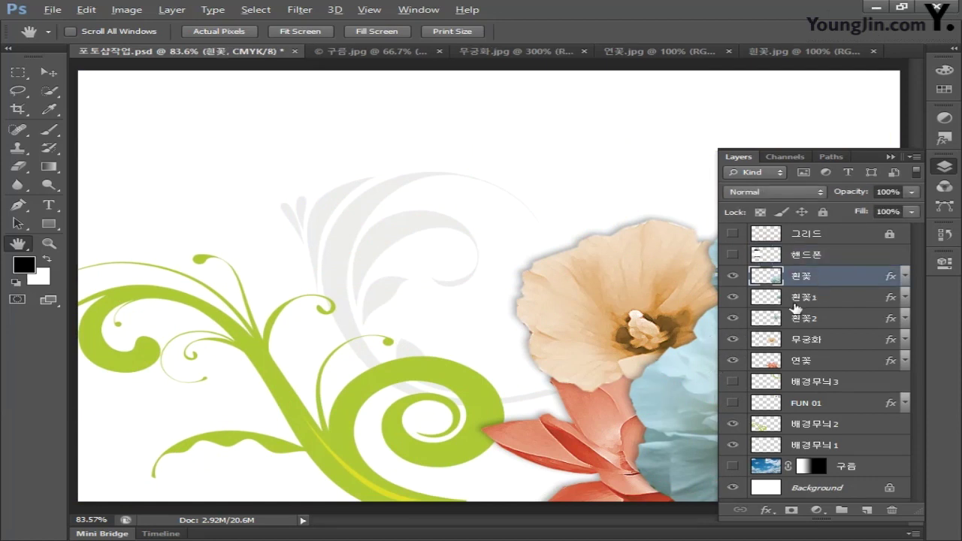
key("ctrl+alt+shift+e")
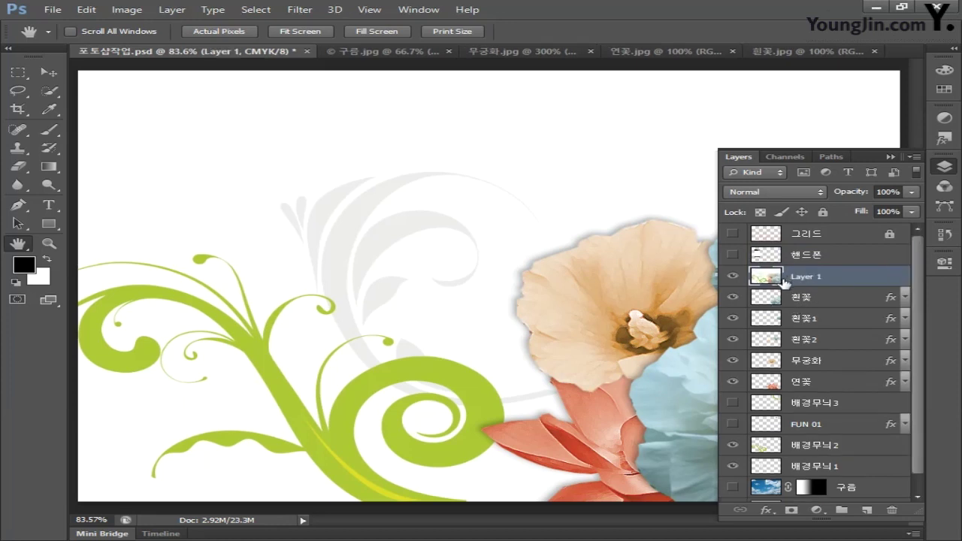
Rename the stamped artwork layer as 핸드폰화면.
double_click(805, 278)
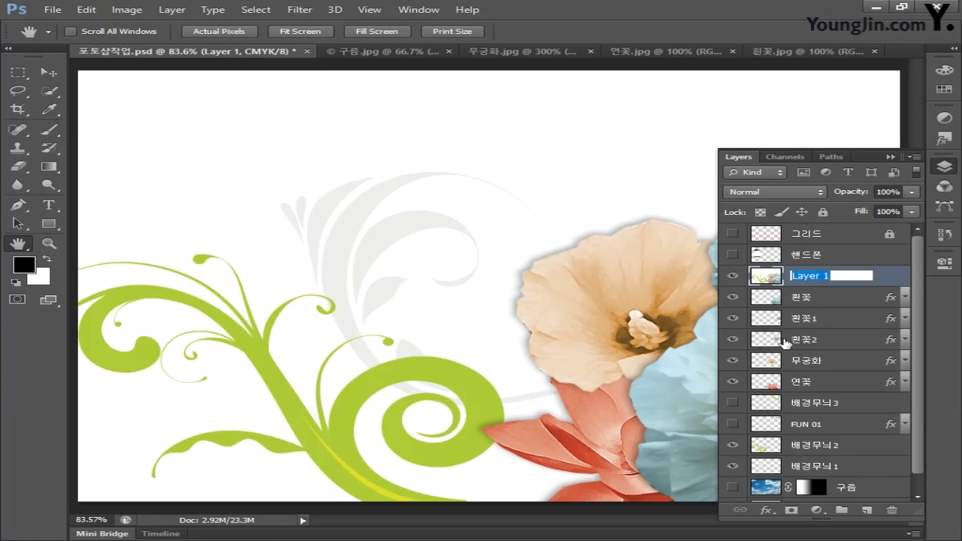
type("핸드폰화면")
key("Return")
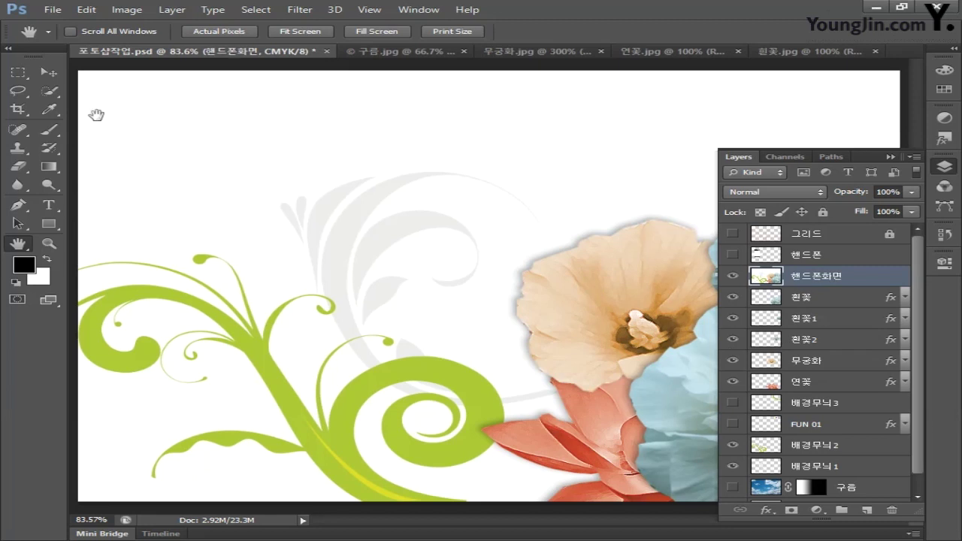
Trim the 핸드폰화면 layer to a full-height central strip spanning the green spiral and half the peach flower, then clear the selection.
left_click(17, 72)
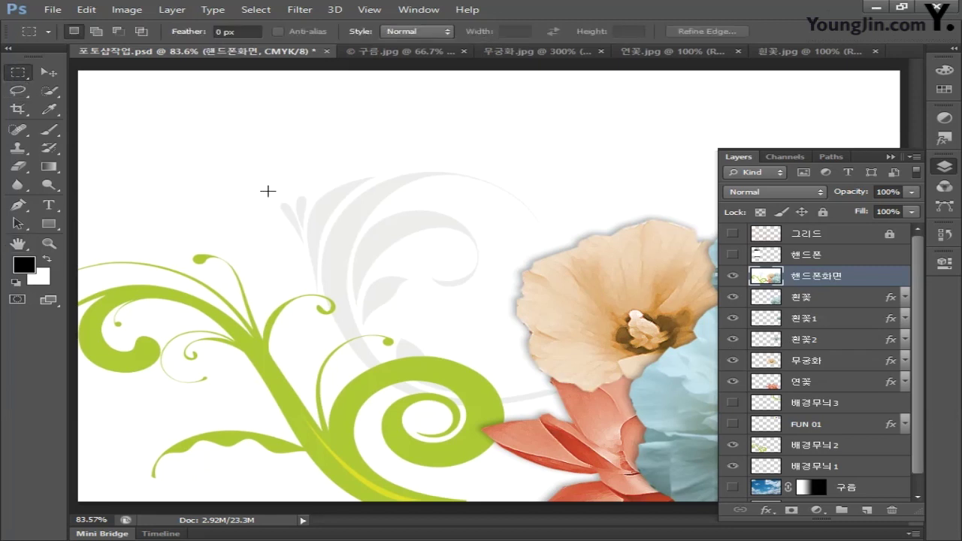
left_click_drag(368, 67, 701, 538)
left_click_drag(556, 425, 525, 426)
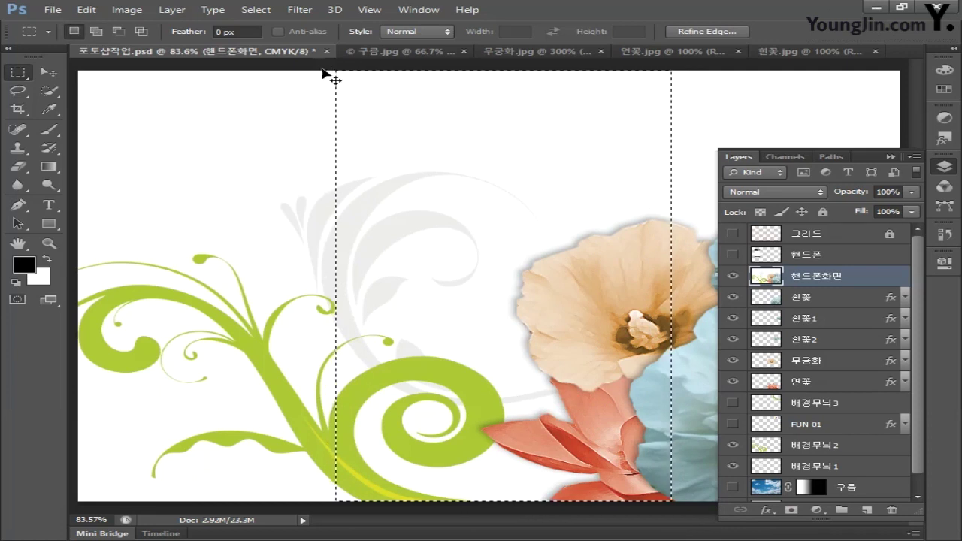
key("ctrl+shift+i")
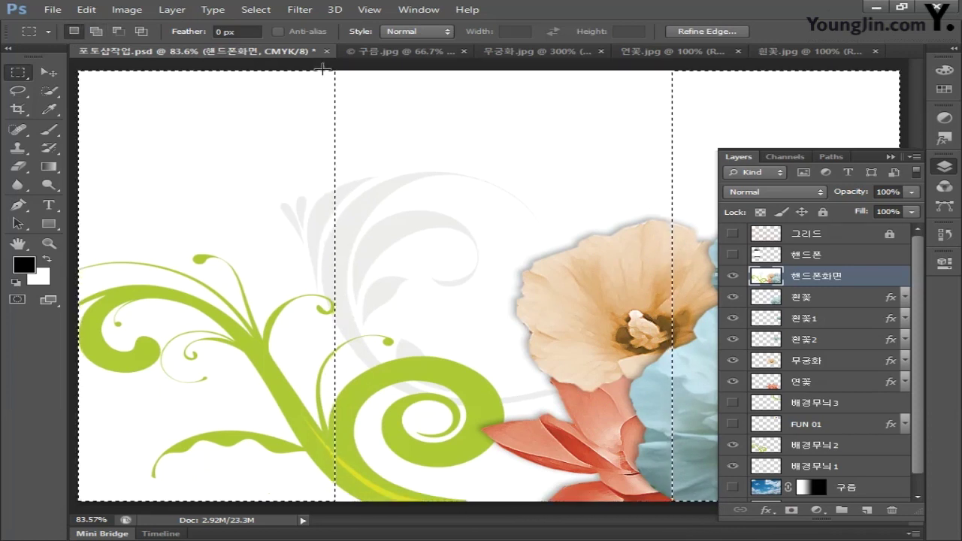
key("Delete")
key("ctrl+d")
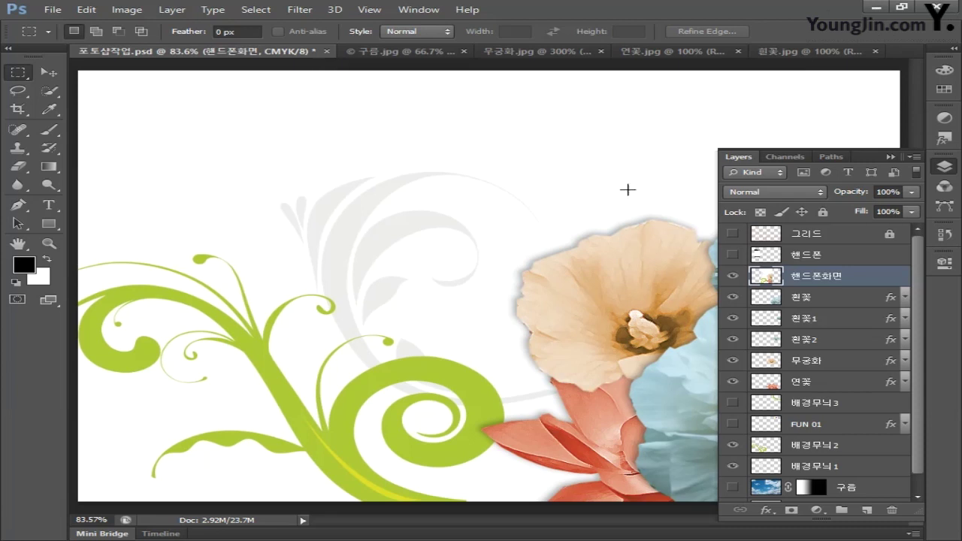
Move the 핸드폰화면 layer above 핸드폰 and show the grid and all other hidden layers again.
left_click_drag(836, 278, 838, 253)
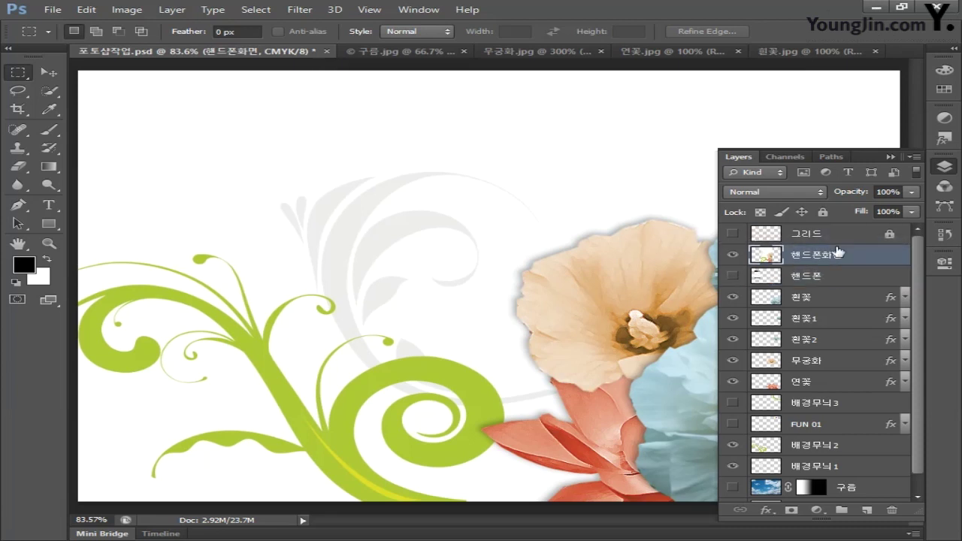
left_click(732, 234)
left_click_drag(736, 280, 733, 487)
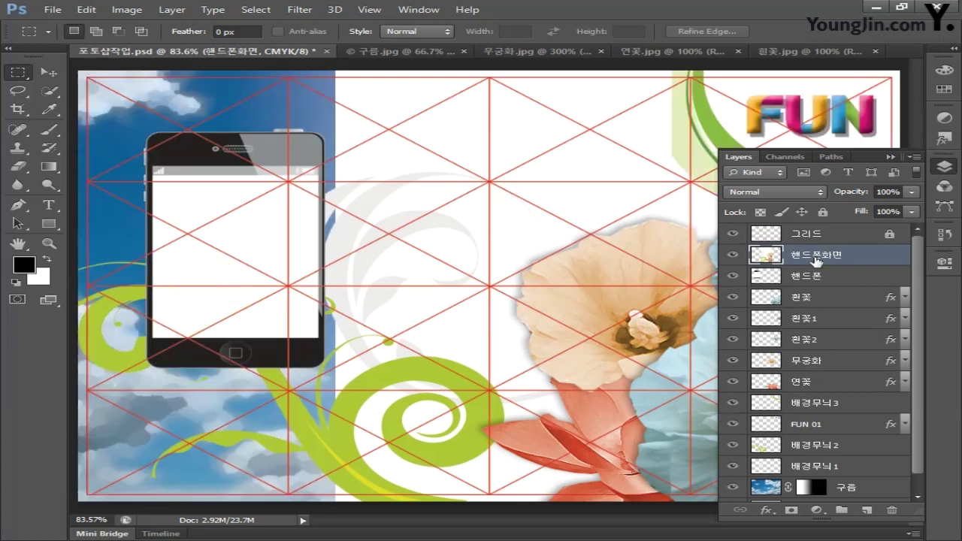
Scale the 핸드폰화면 artwork to about 49% width and 37.6% height and fit it inside the phone's white screen.
key("ctrl+t")
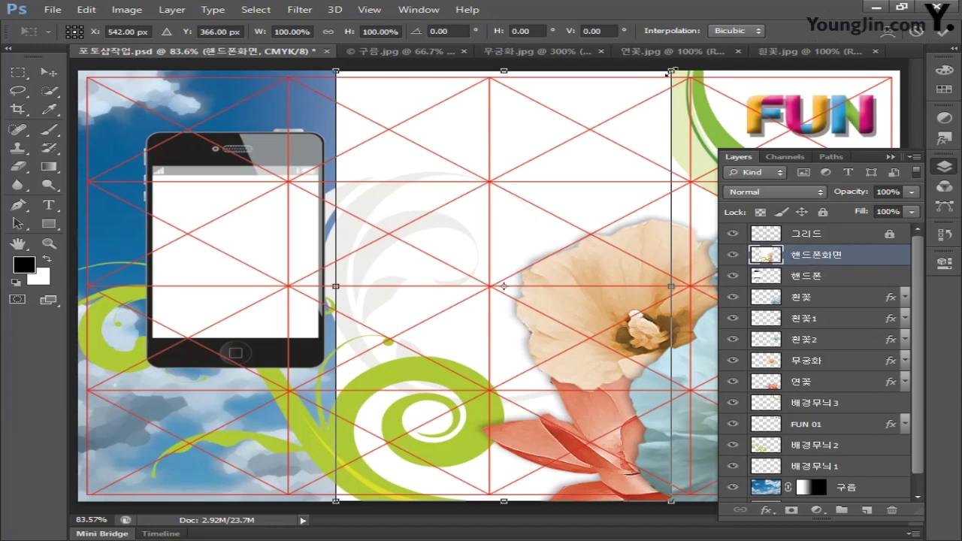
left_click_drag(671, 71, 543, 260)
left_click_drag(456, 333, 255, 267)
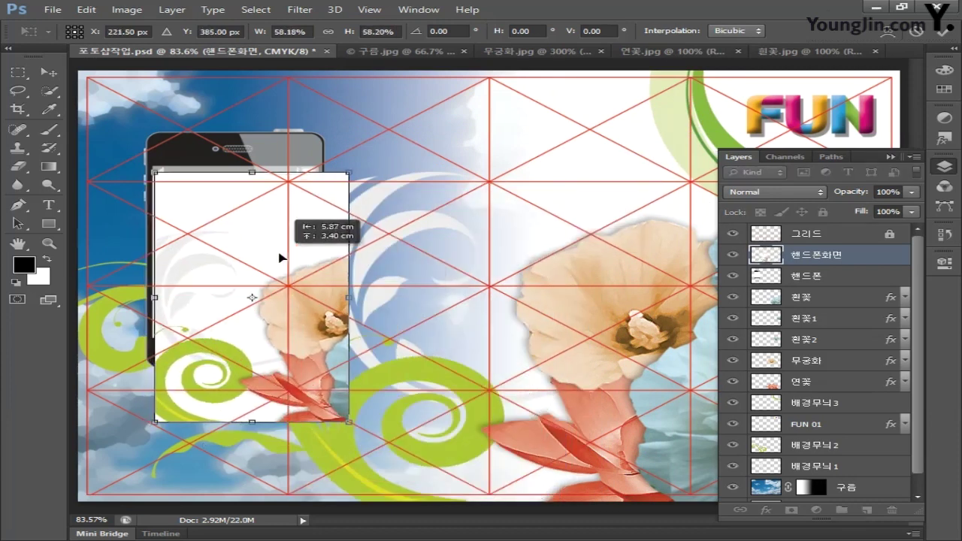
left_click_drag(345, 432, 318, 338)
left_click_drag(318, 248, 316, 256)
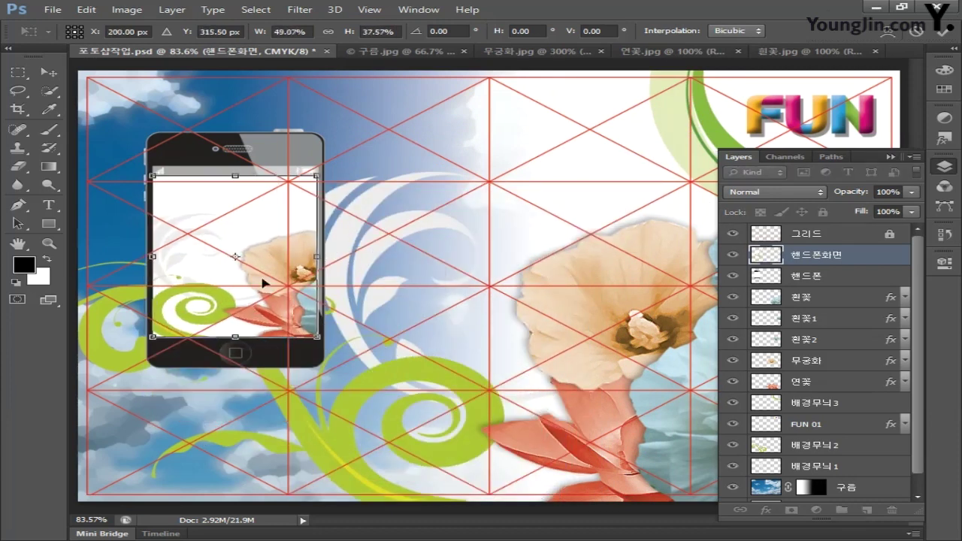
key("Return")
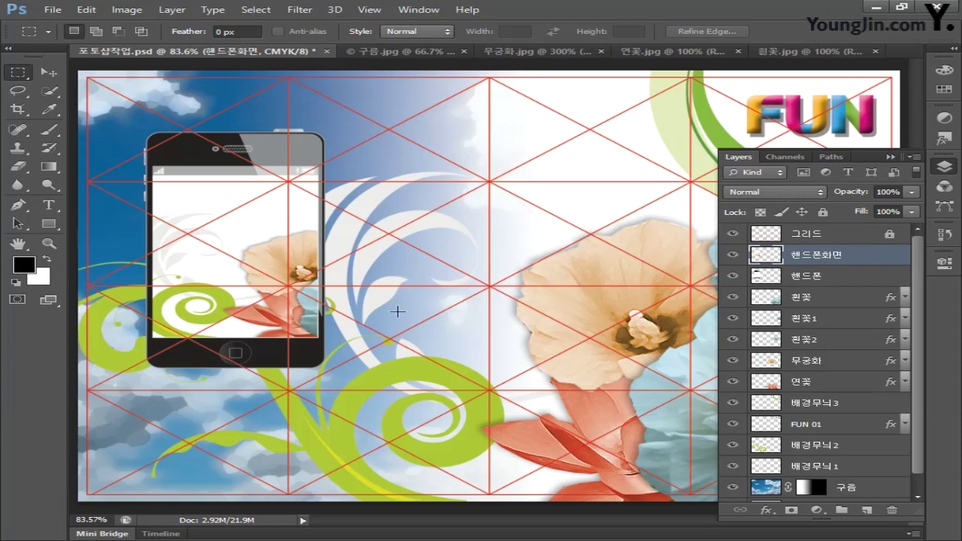
Add a Multiply Inner Shadow with 50% opacity and 5 px distance to the 핸드폰화면 layer.
double_click(875, 259)
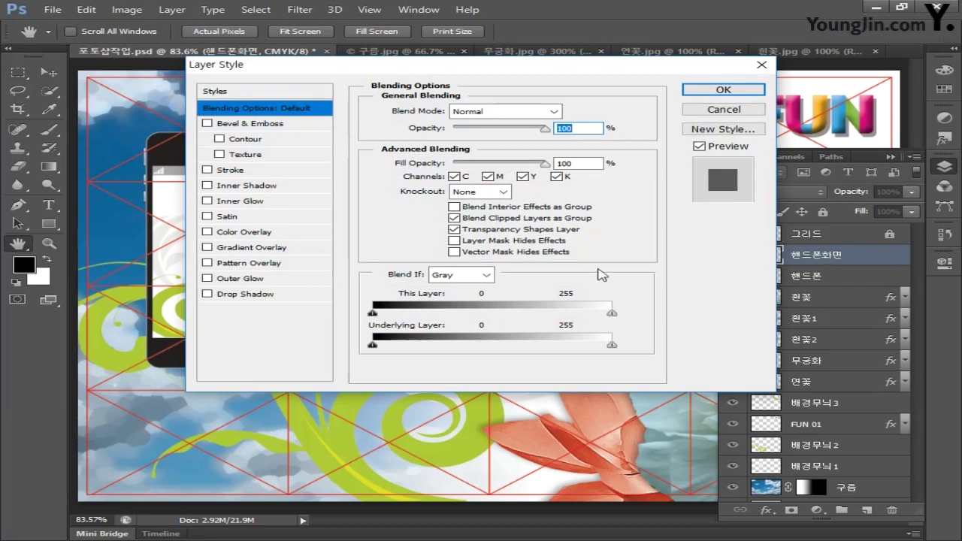
left_click(233, 186)
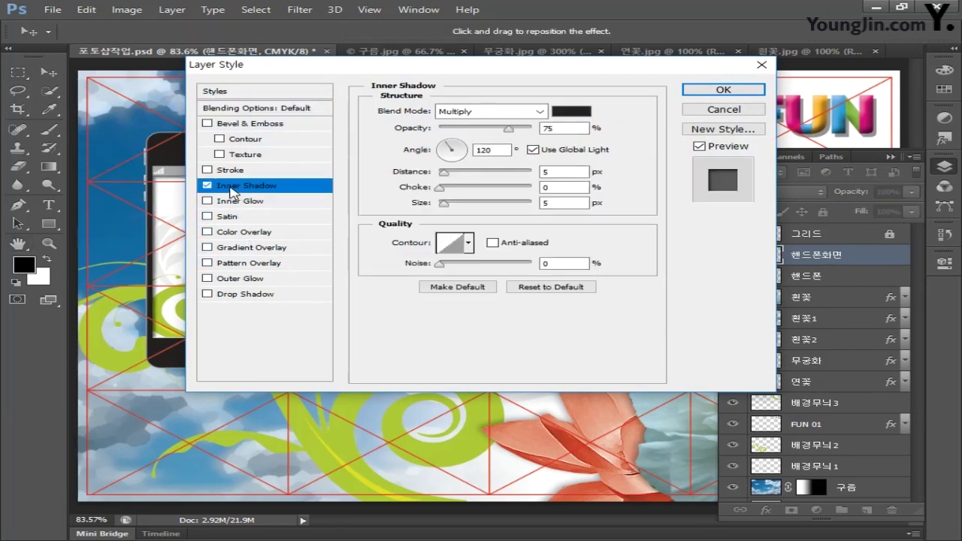
double_click(556, 128)
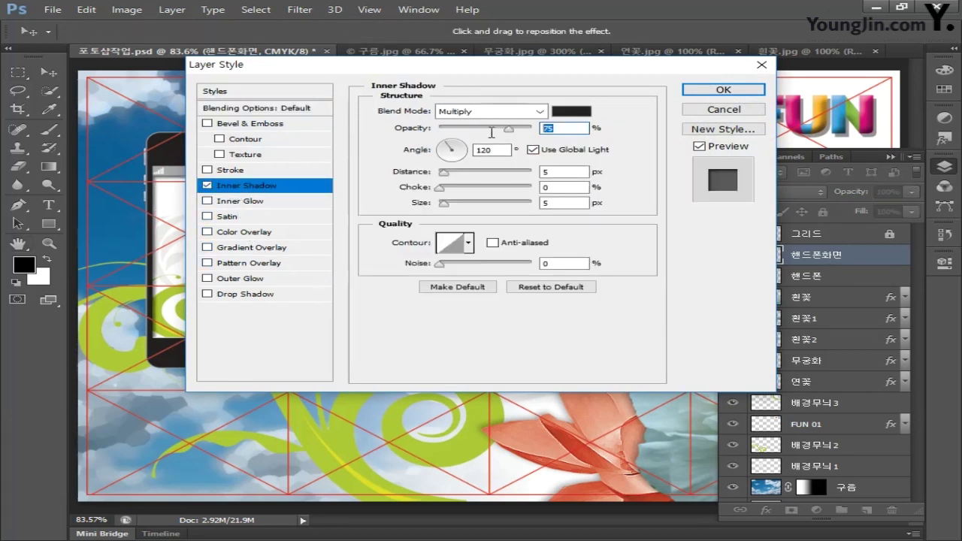
type("50")
key("Tab")
key("Tab")
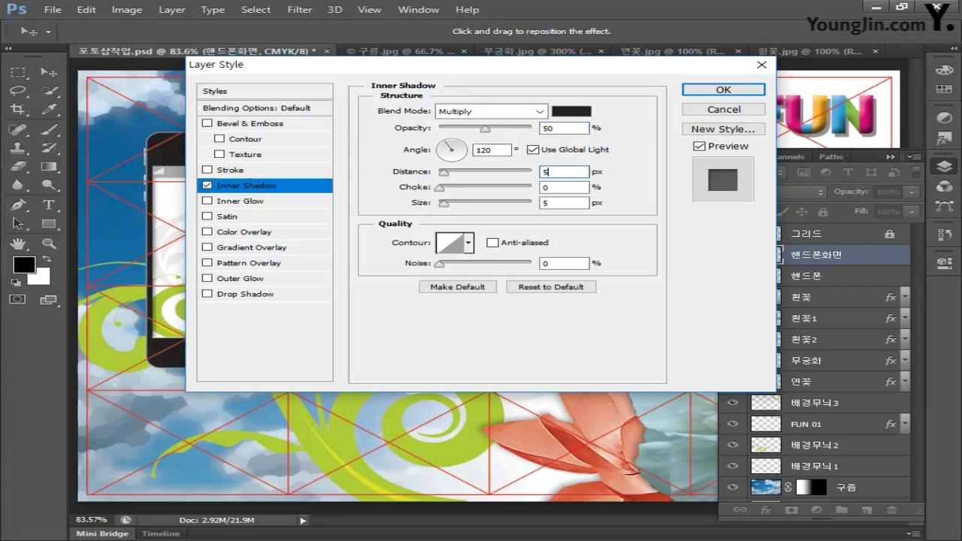
left_click(557, 204)
key("BackSpace")
type("7")
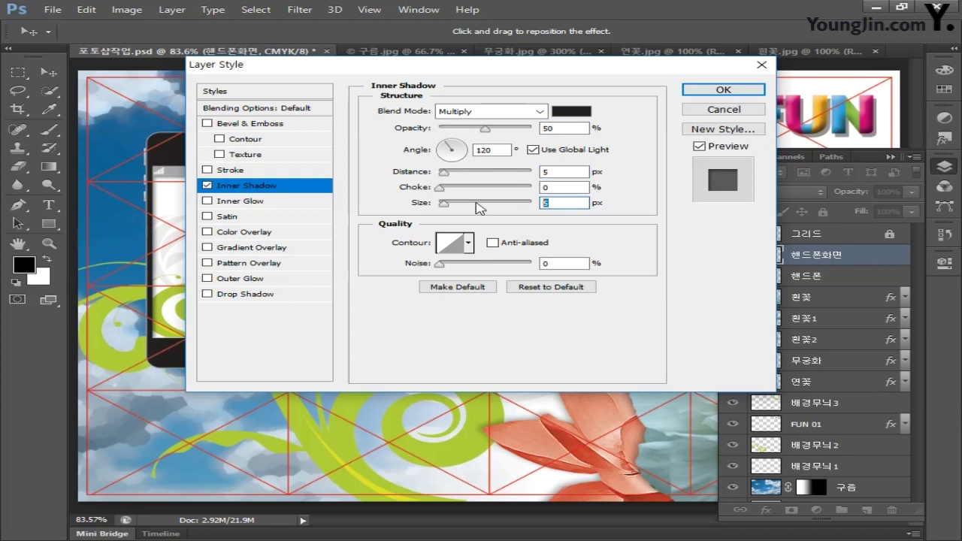
left_click(709, 91)
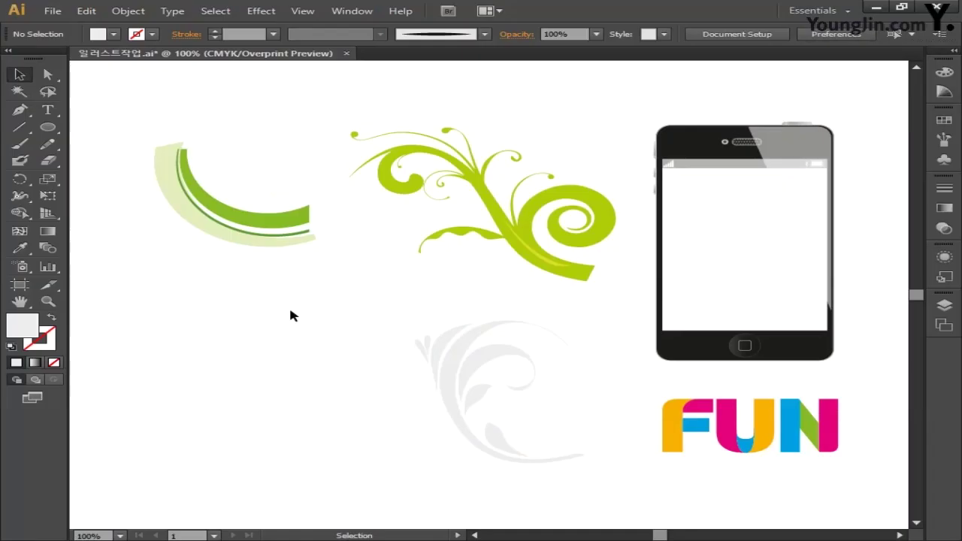
Copy the FUN lettering in Illustrator and paste it into the Photoshop composition.
left_click(670, 435)
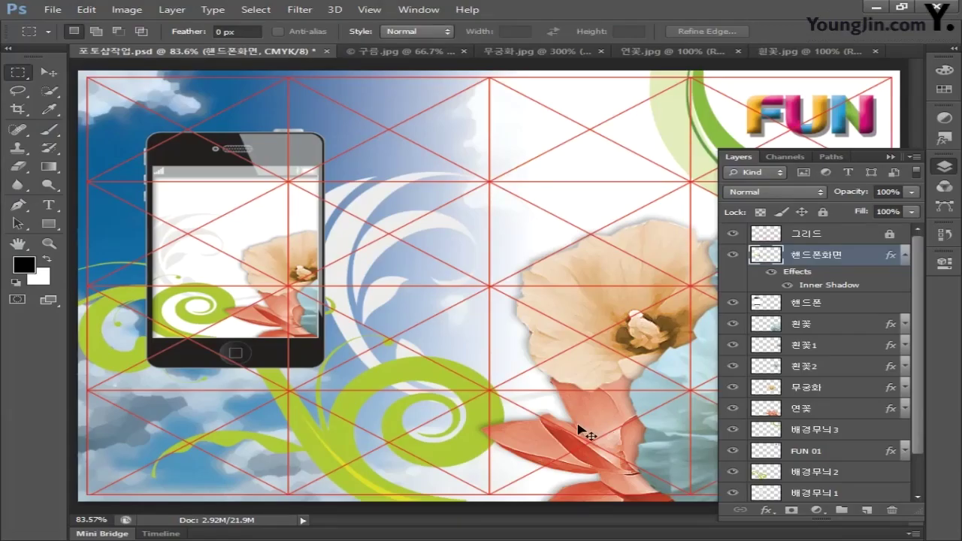
key("ctrl+v")
left_click(521, 169)
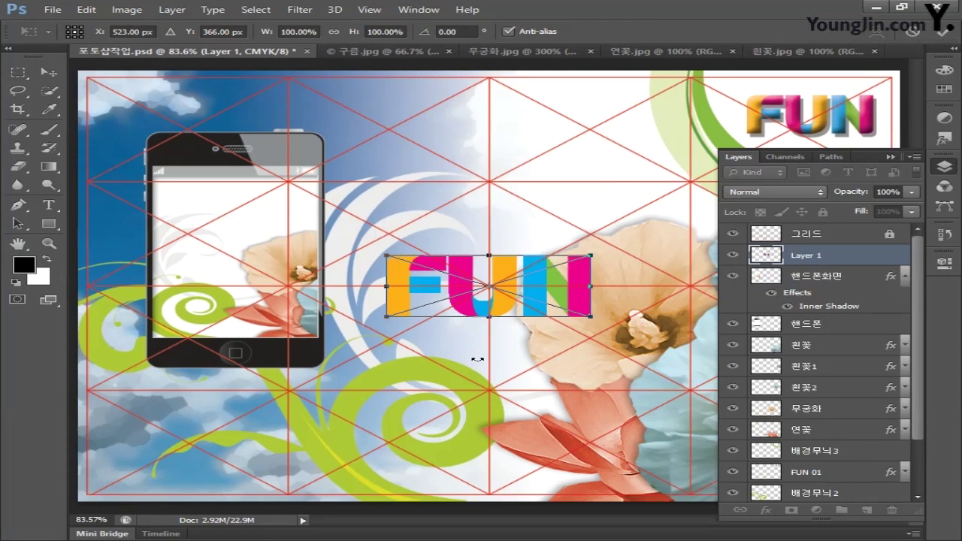
Shrink the pasted FUN lettering to roughly half size and place it over the clouds below the phone's lower-left corner.
left_click_drag(498, 313, 239, 453)
left_click_drag(290, 401, 154, 439)
key("Return")
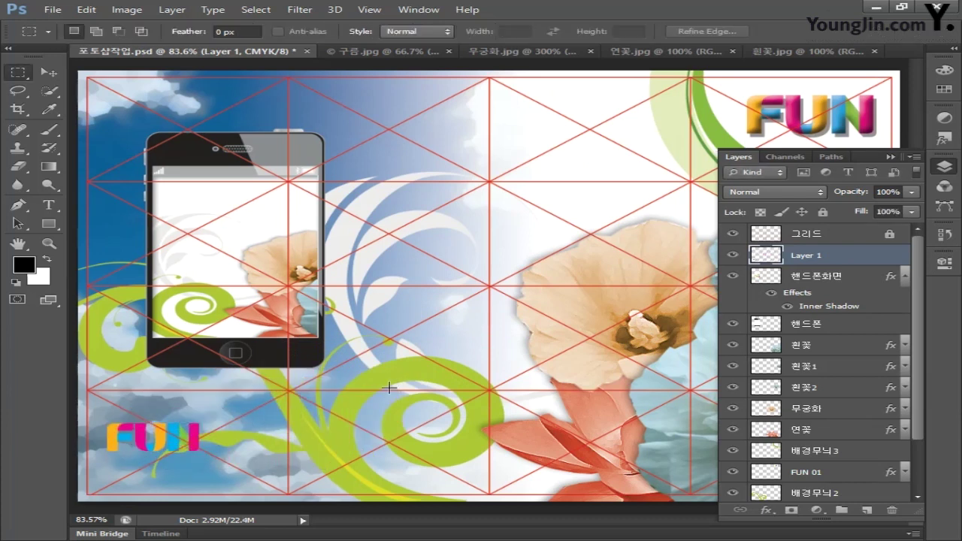
Rename the small FUN lettering's layer as Fun1.
double_click(808, 256)
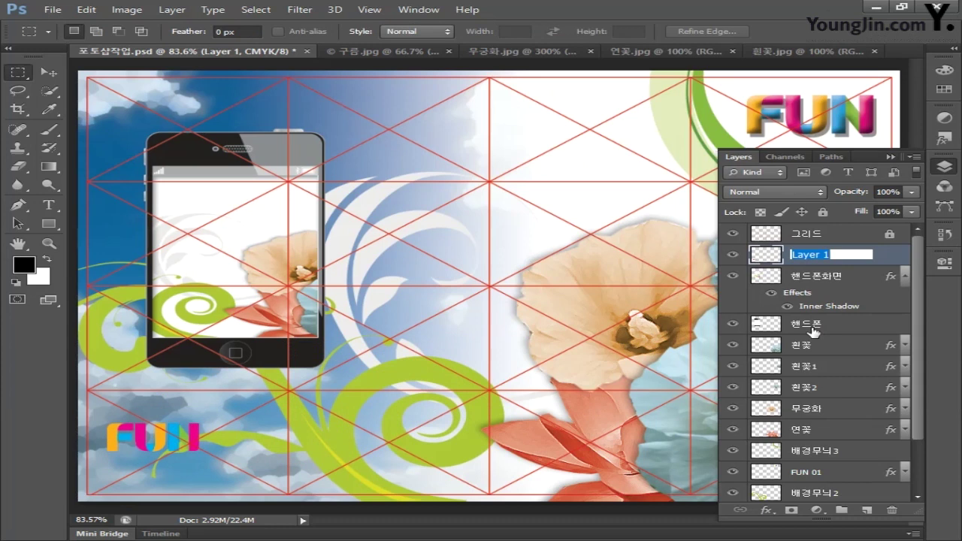
type("Fun1")
key("Return")
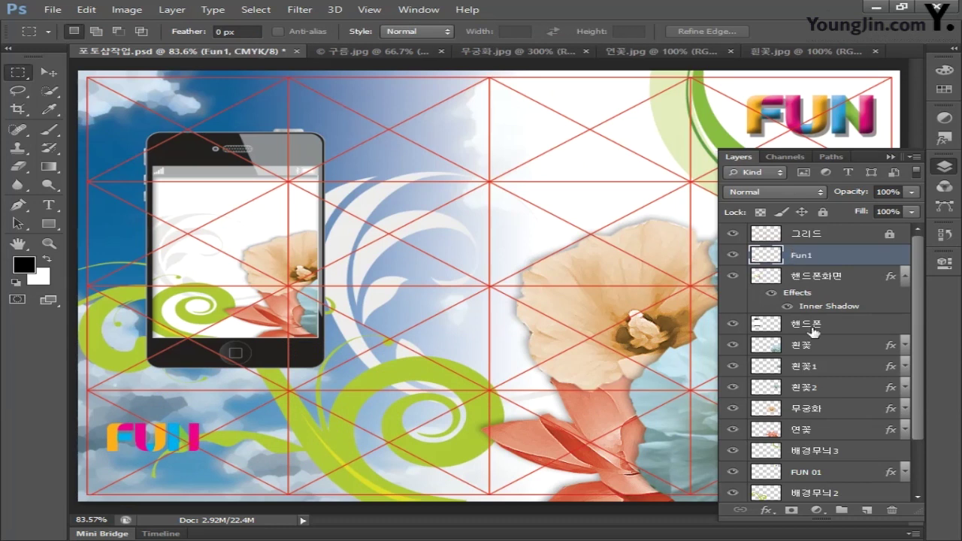
Add a 3 px outside Stroke effect to the Fun1 layer.
double_click(835, 260)
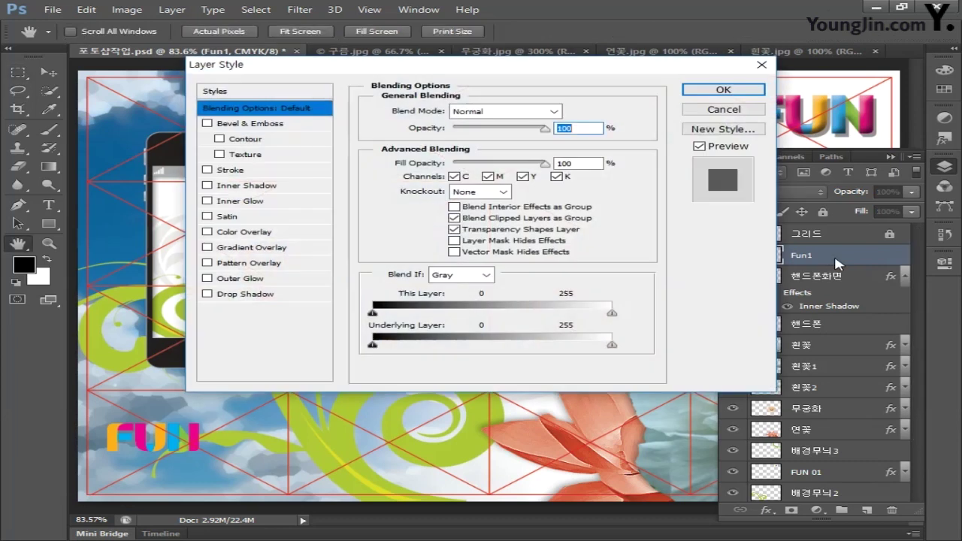
left_click(241, 171)
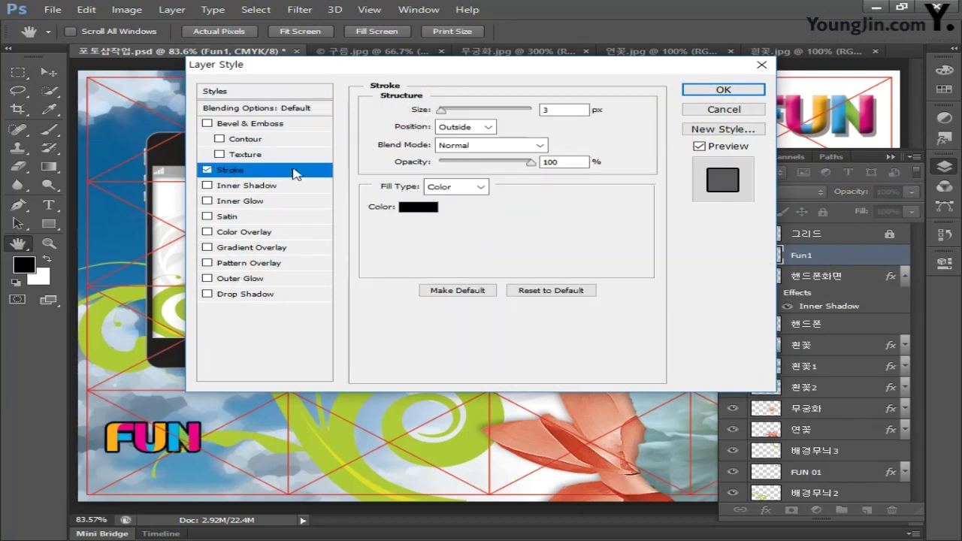
left_click(556, 109)
left_click(547, 109)
Set the Fun1 stroke color to C 0, M 0, Y 0, K 100 and apply the layer style.
left_click(418, 206)
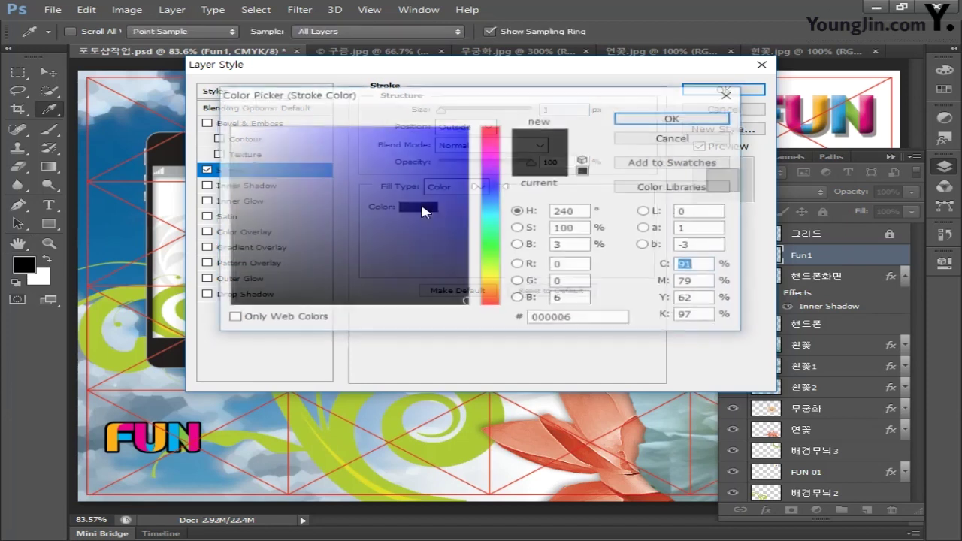
type("0")
key("Tab")
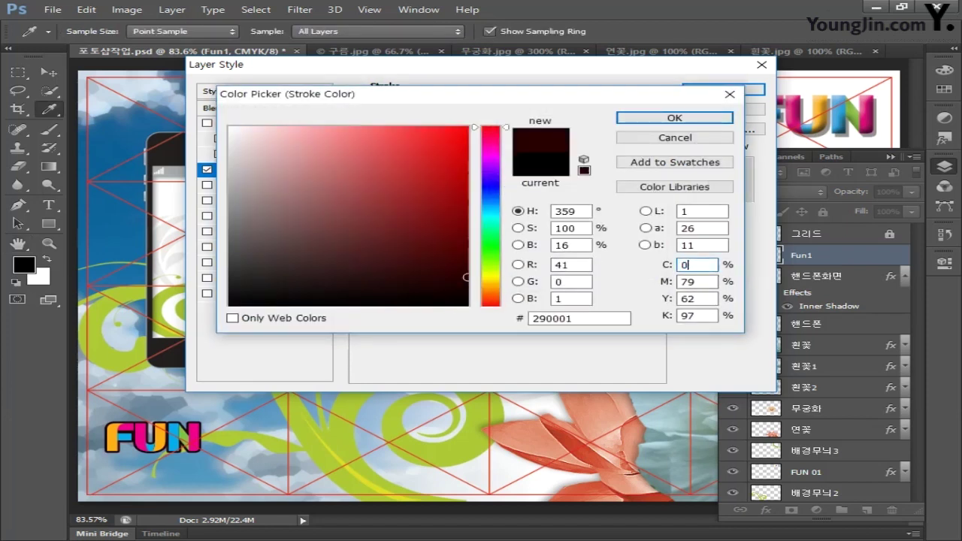
type("0")
key("Tab")
type("0")
key("Tab")
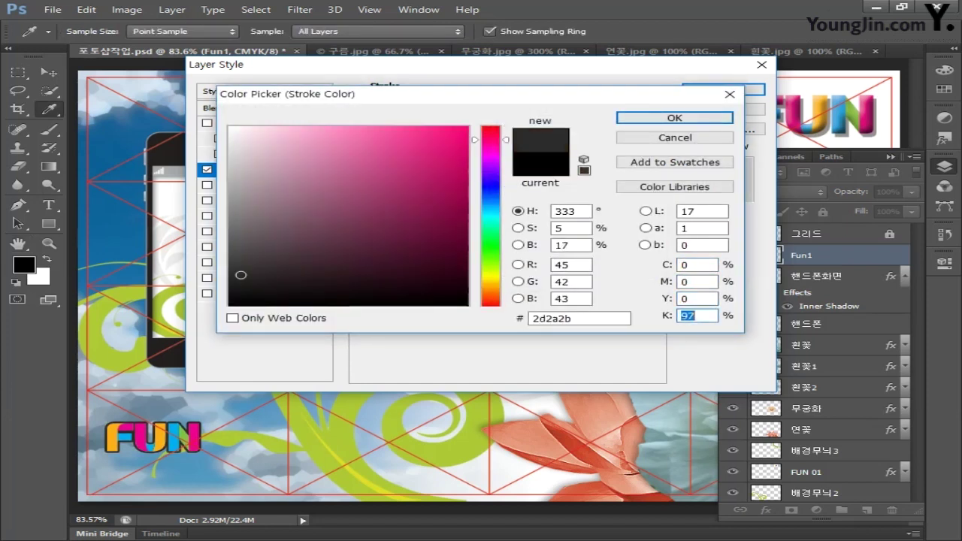
type("100")
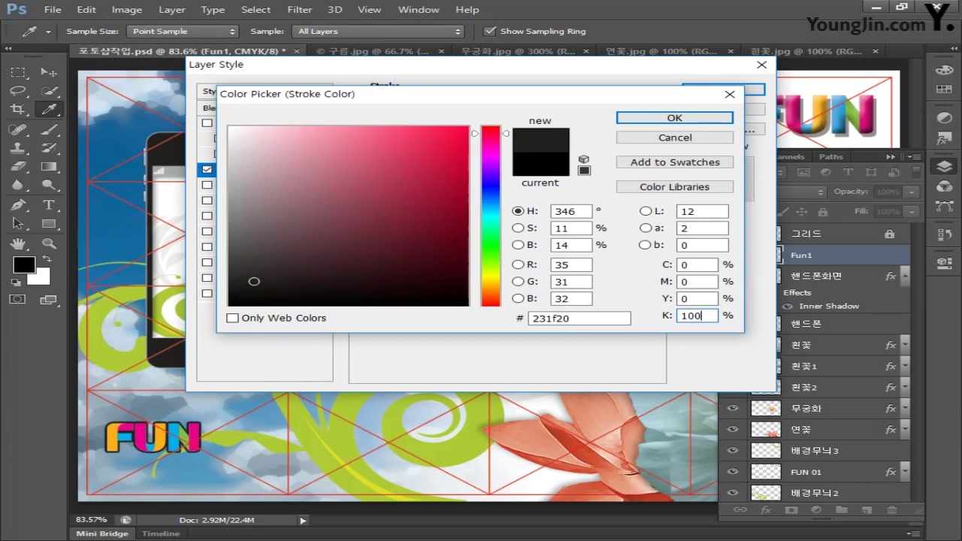
left_click(667, 120)
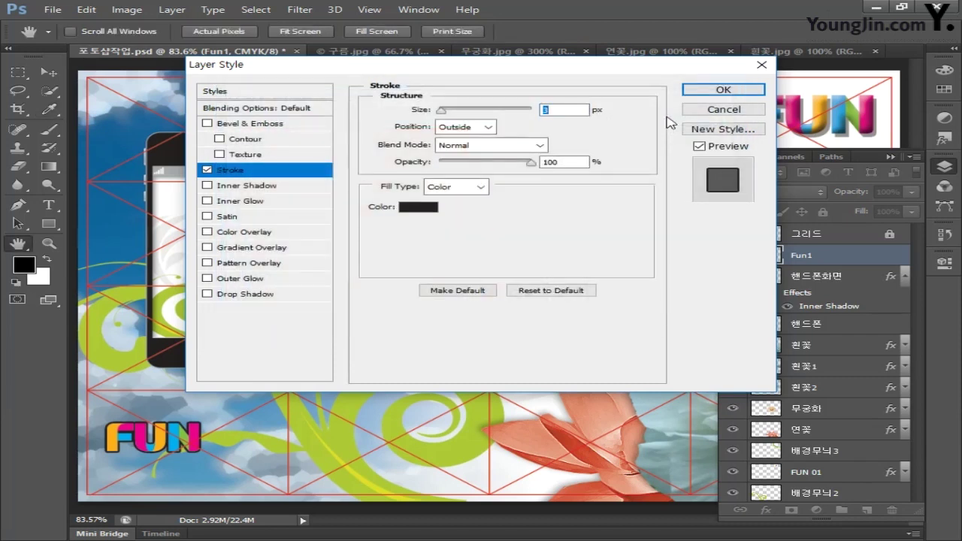
left_click(699, 92)
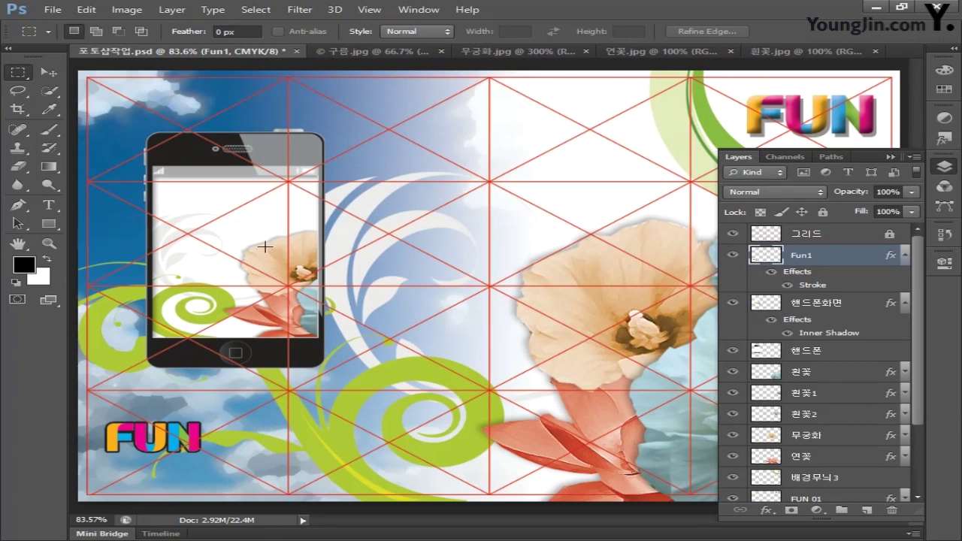
key("ctrl+plus")
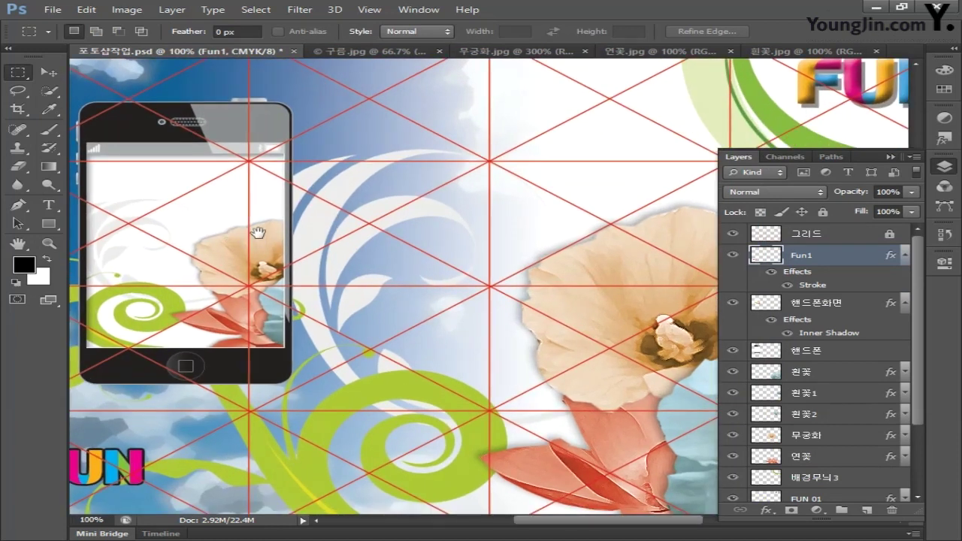
Paste the FUN lettering as pixels, shrink it to about 25%, and place it at the upper-left of the phone's screen artwork.
left_click_drag(258, 236, 428, 361)
key("ctrl+plus")
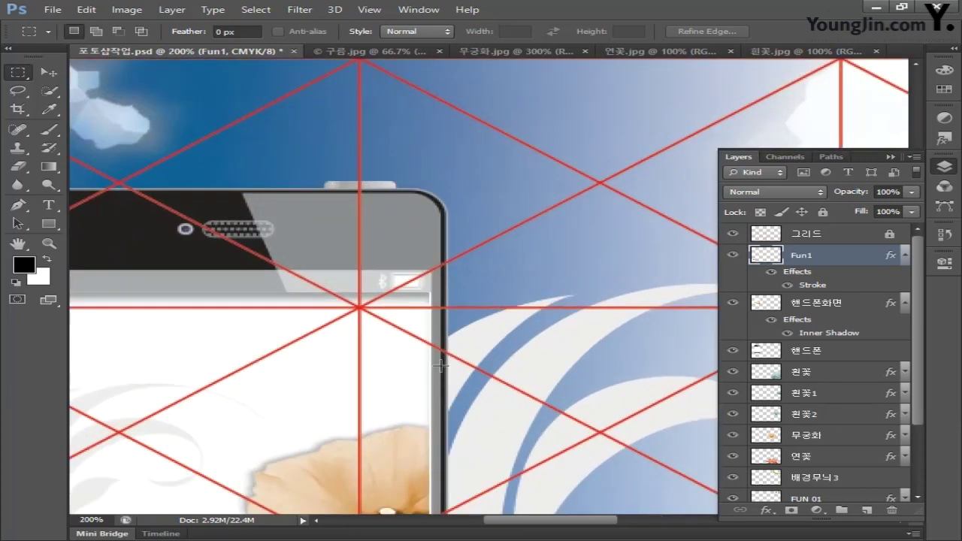
left_click_drag(391, 390, 541, 348)
key("ctrl+v")
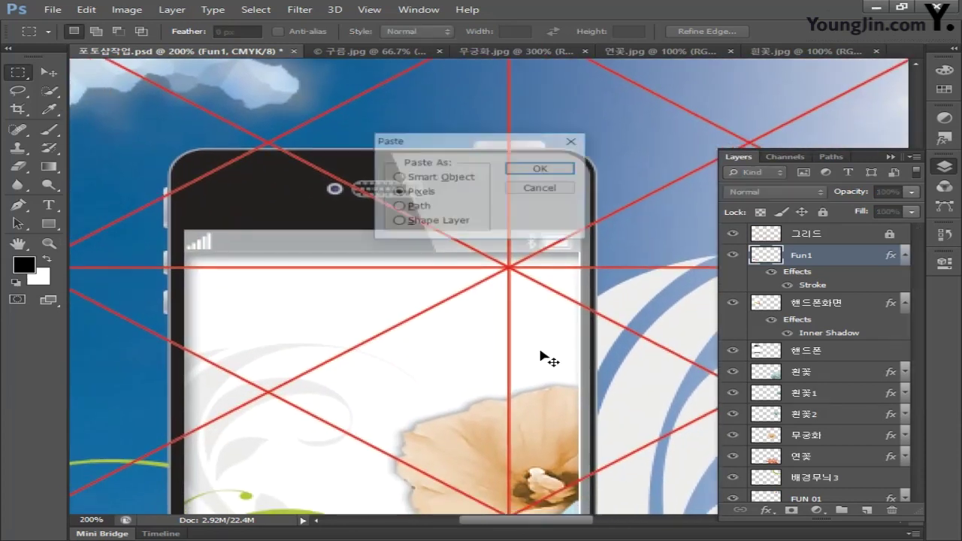
left_click(541, 169)
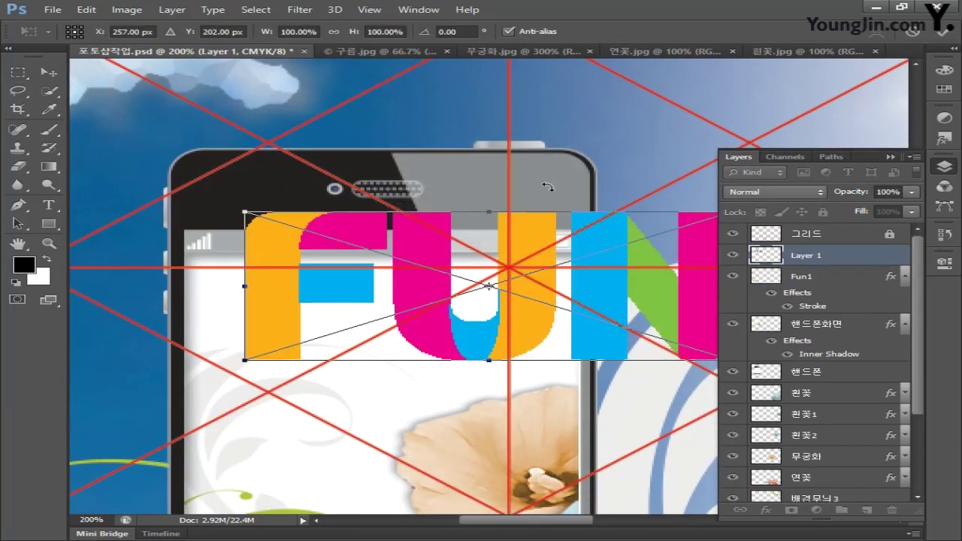
left_click_drag(600, 255, 472, 254)
left_click_drag(607, 208, 346, 327)
key("Return")
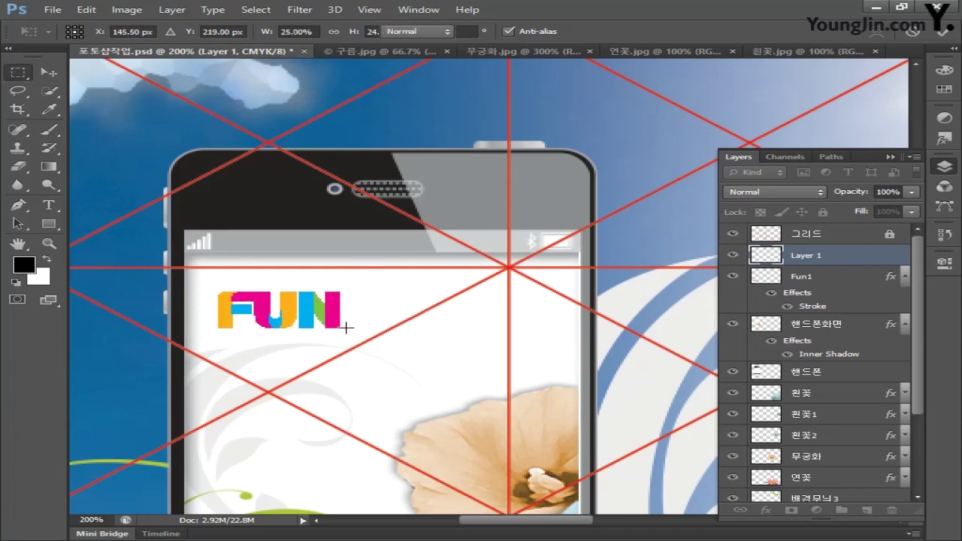
key("alt")
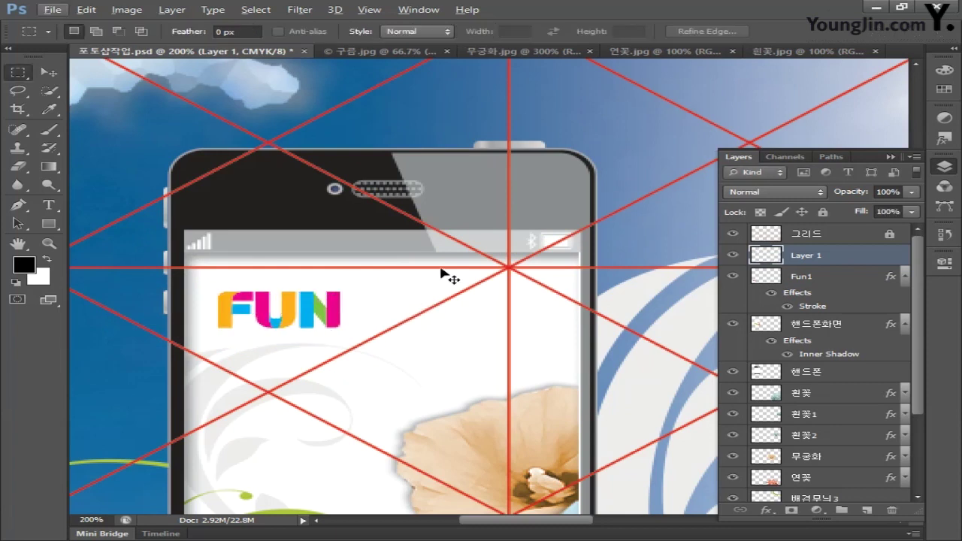
Paste another FUN lettering as pixels, shrink it smaller than the previous one, and place it on the phone body's upper-right corner.
key("ctrl+v")
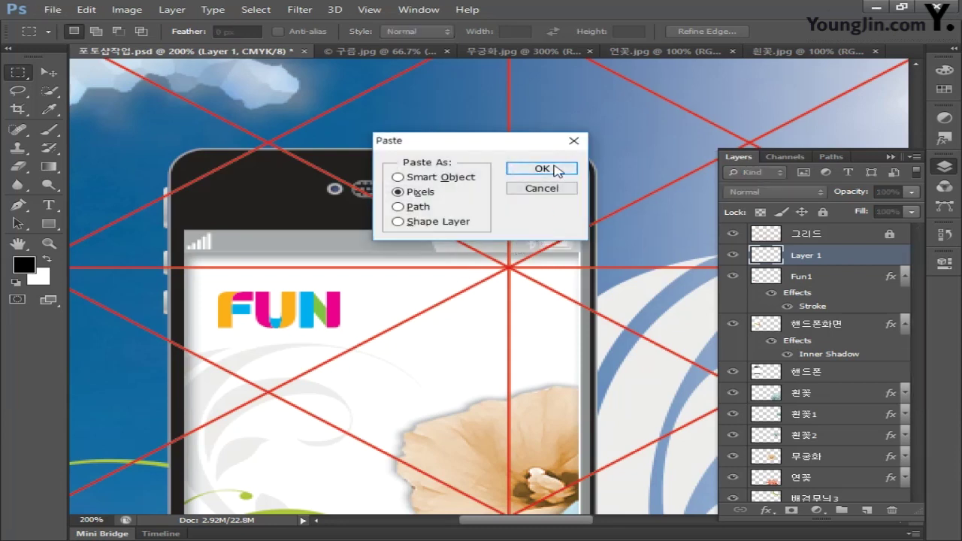
left_click(524, 168)
left_click_drag(244, 213, 526, 343)
left_click_drag(582, 321, 499, 208)
left_click_drag(391, 229, 548, 185)
key("Return")
key("m")
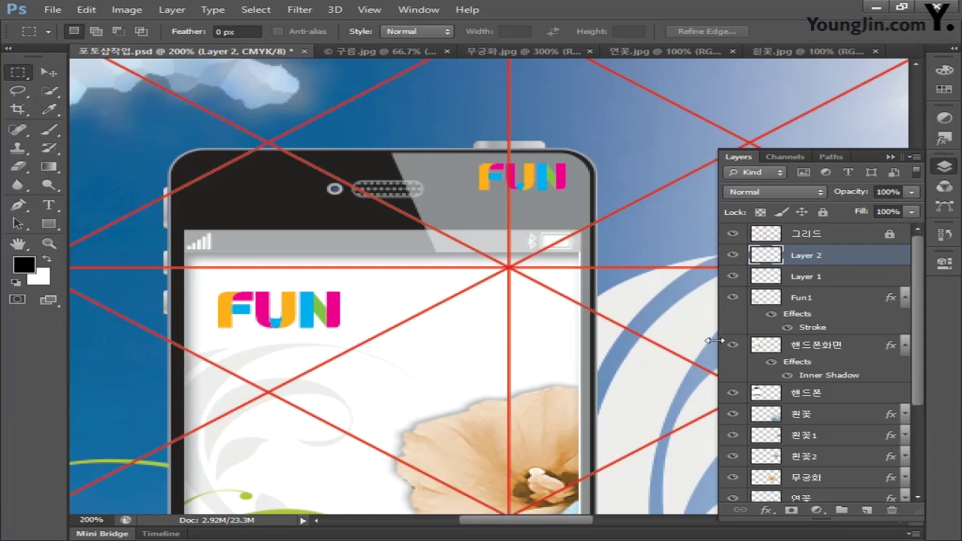
Rename the phone-screen lettering's layer as Fun2 and the phone-body lettering's layer as Fun3.
double_click(805, 277)
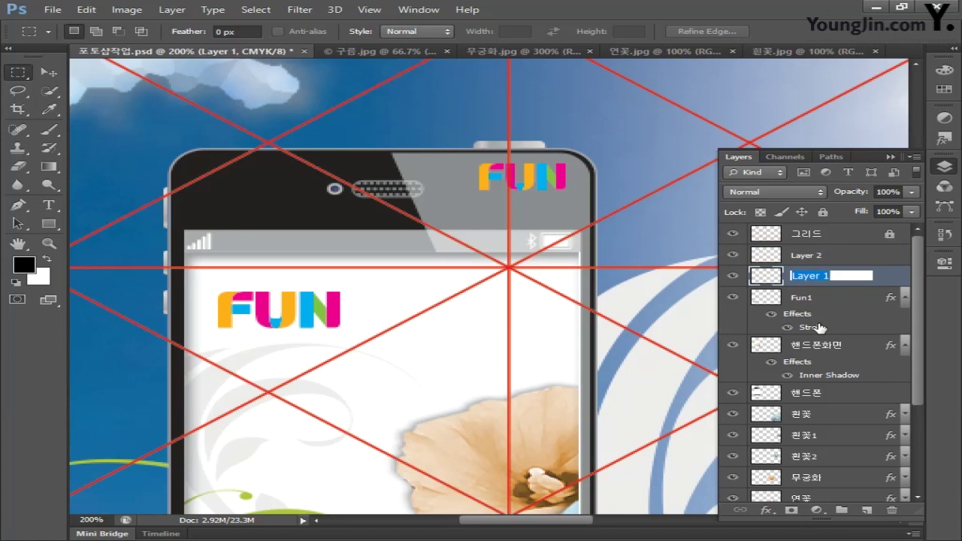
type("Fun2")
key("Return")
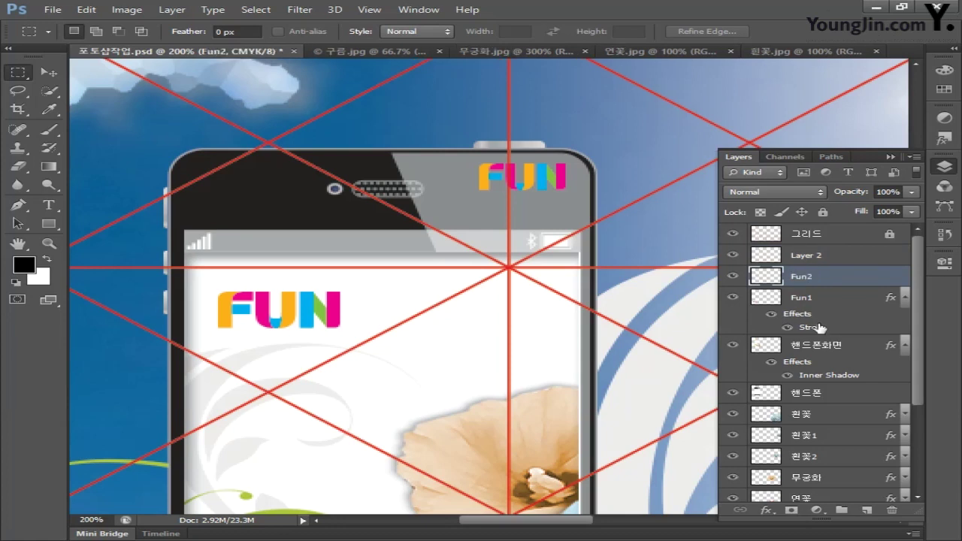
double_click(803, 256)
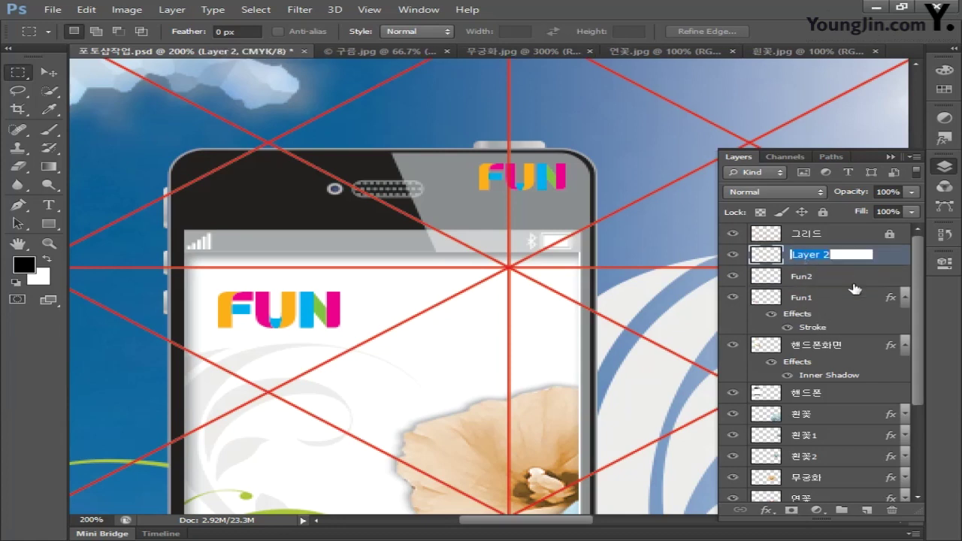
type("Fun3")
key("Return")
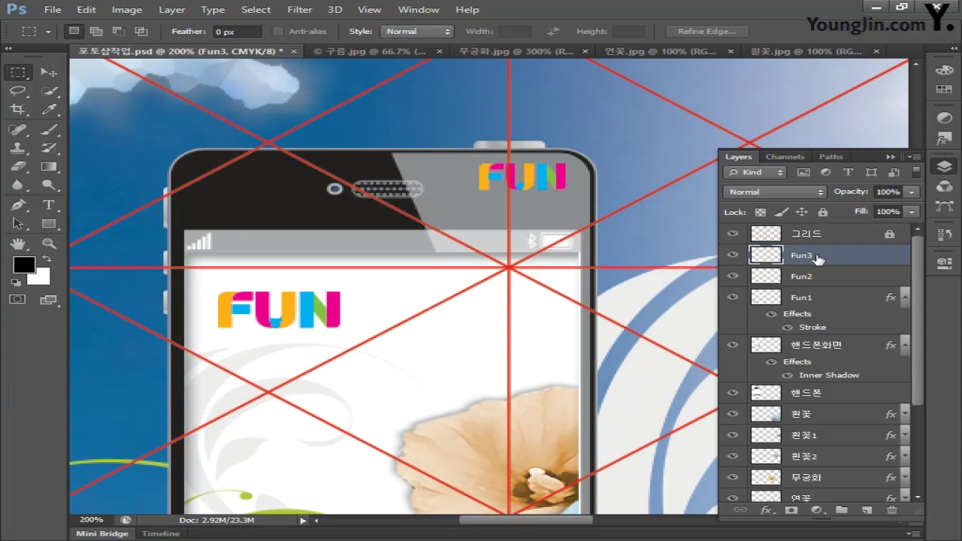
Turn the Fun3 lettering white with a Hue/Saturation adjustment, setting Lightness to +100.
key("ctrl+u")
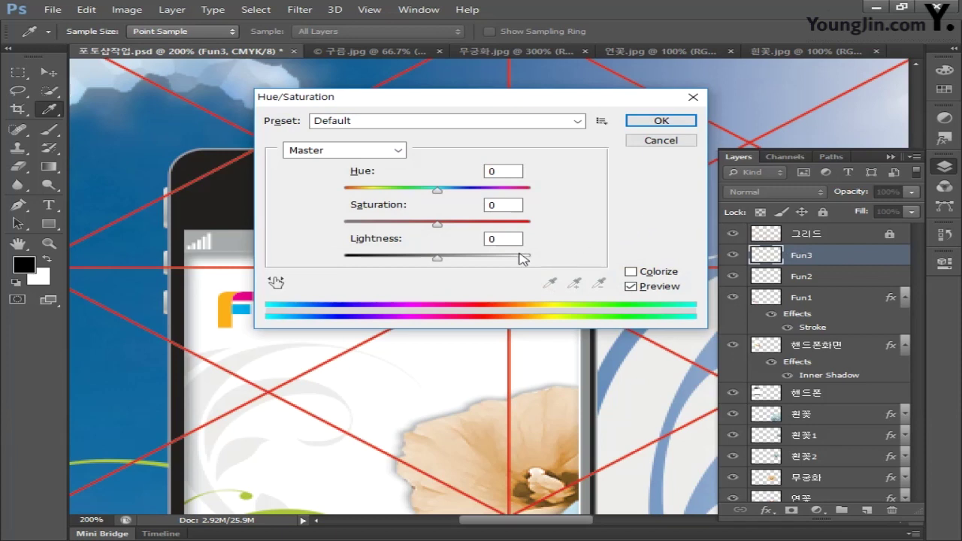
left_click_drag(439, 259, 557, 263)
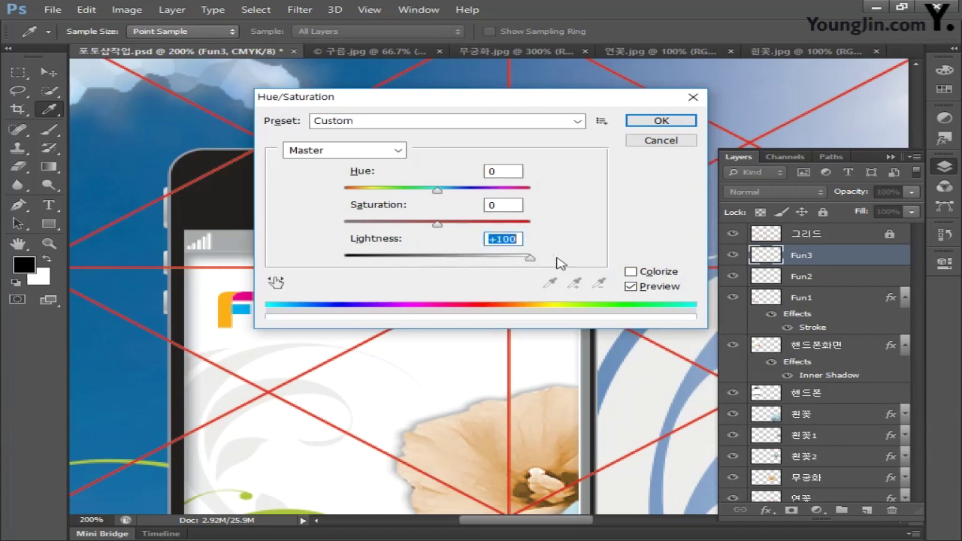
left_click(661, 121)
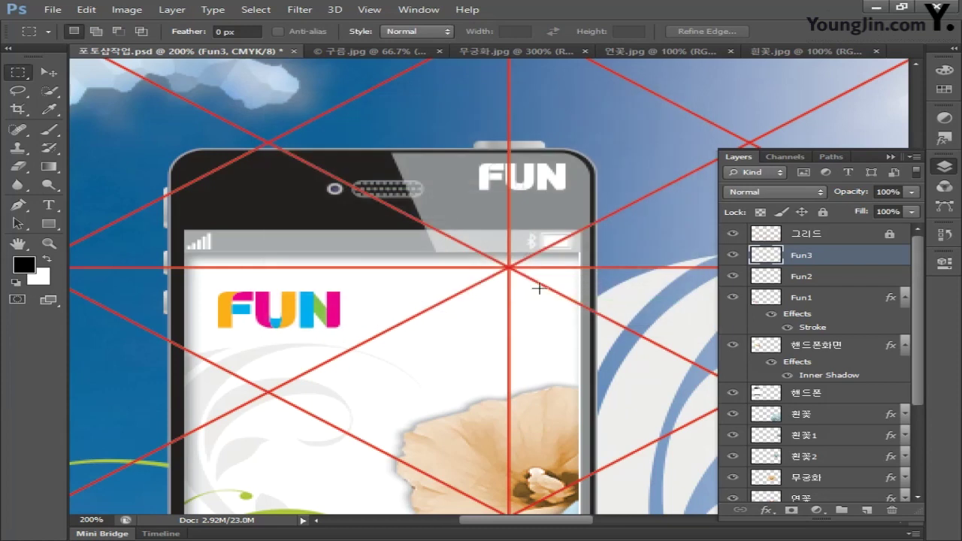
Create a new layer above Fun3 and name it 하단바.
key("ctrl+minus")
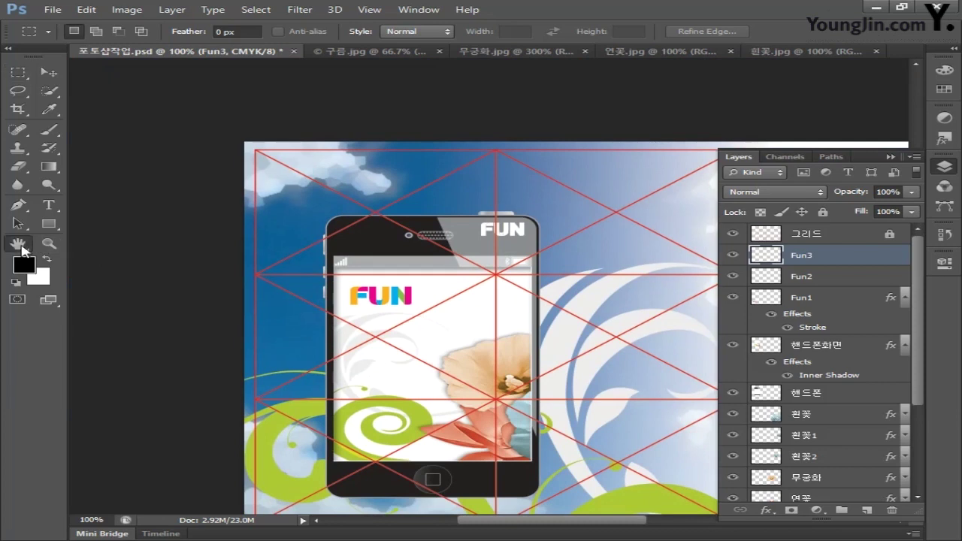
double_click(19, 245)
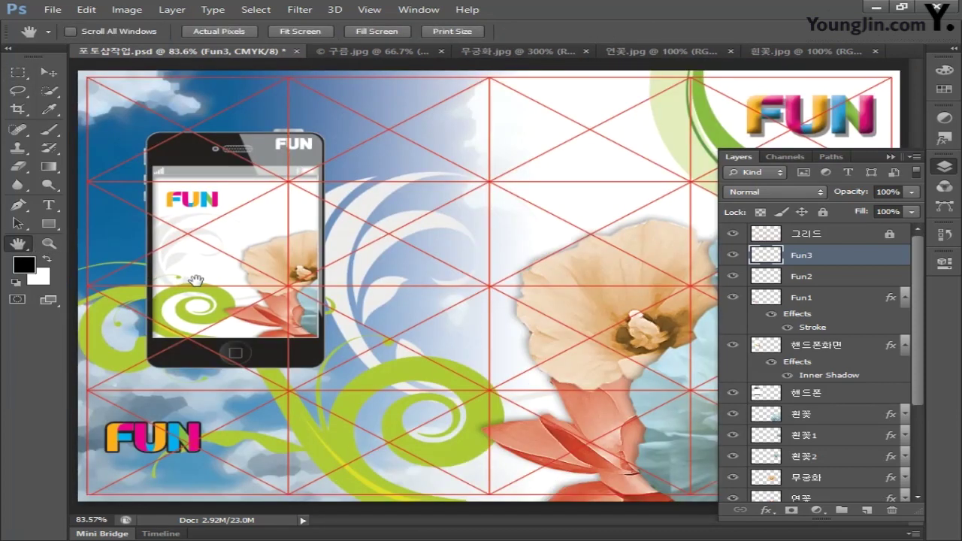
left_click(867, 511)
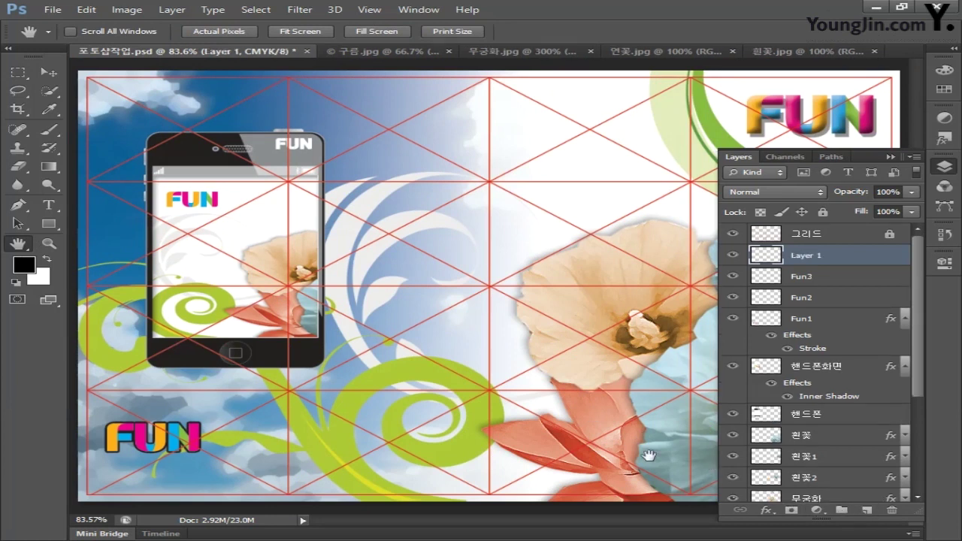
double_click(811, 255)
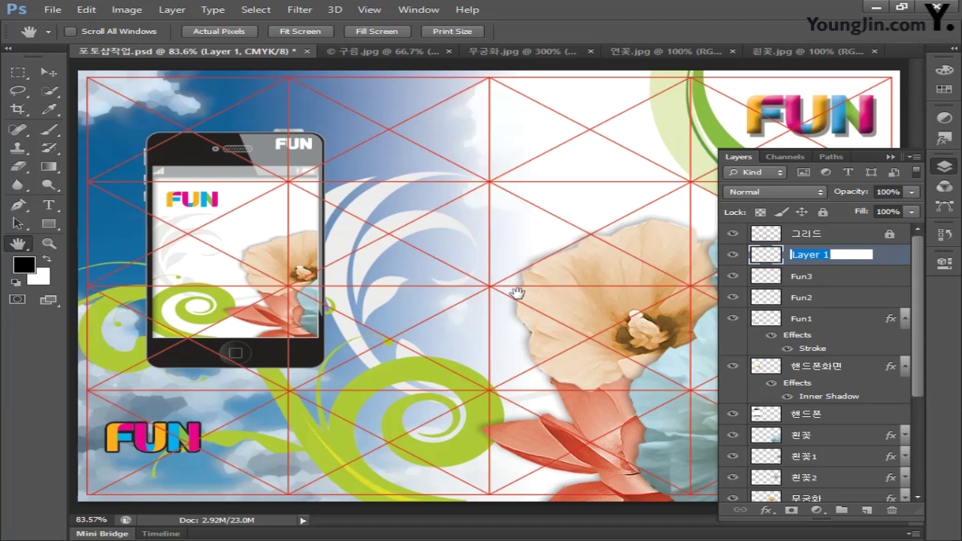
type("하단바")
key("Return")
Select a full-width rectangular strip about 1.22 cm high along the bottom edge of the artwork.
key("ctrl+minus")
key("ctrl+minus")
key("ctrl+minus")
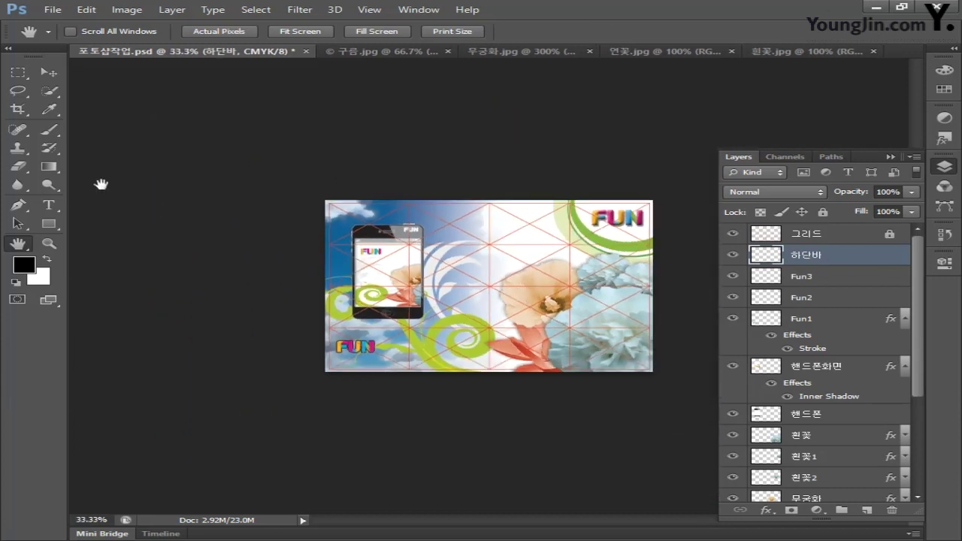
left_click(18, 72)
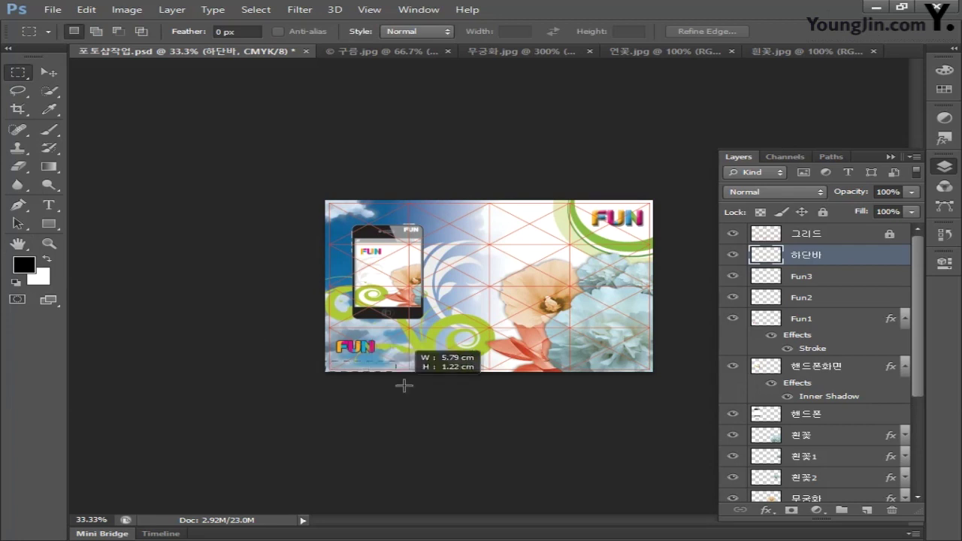
left_click_drag(593, 409, 668, 422)
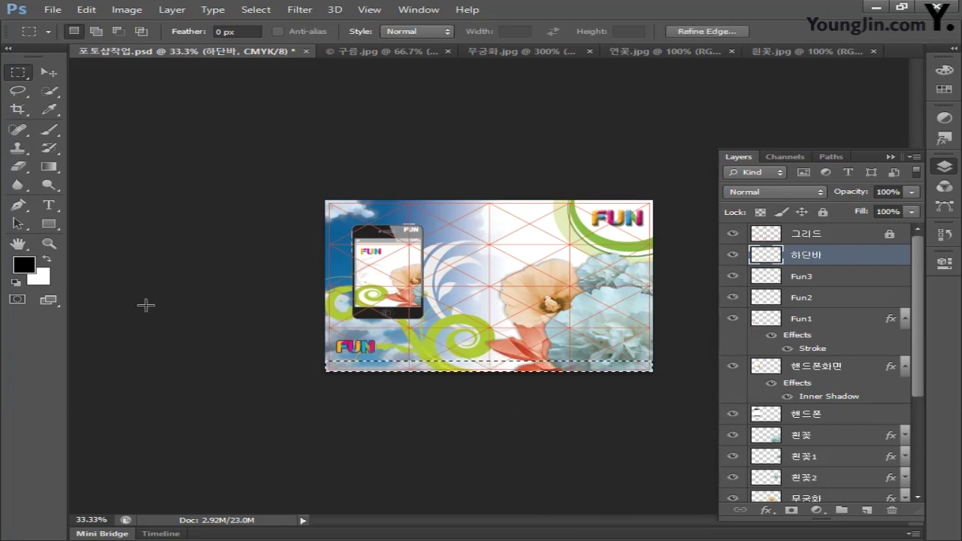
Set the foreground color to C 40, M 90, Y 70, K 45.
left_click(30, 260)
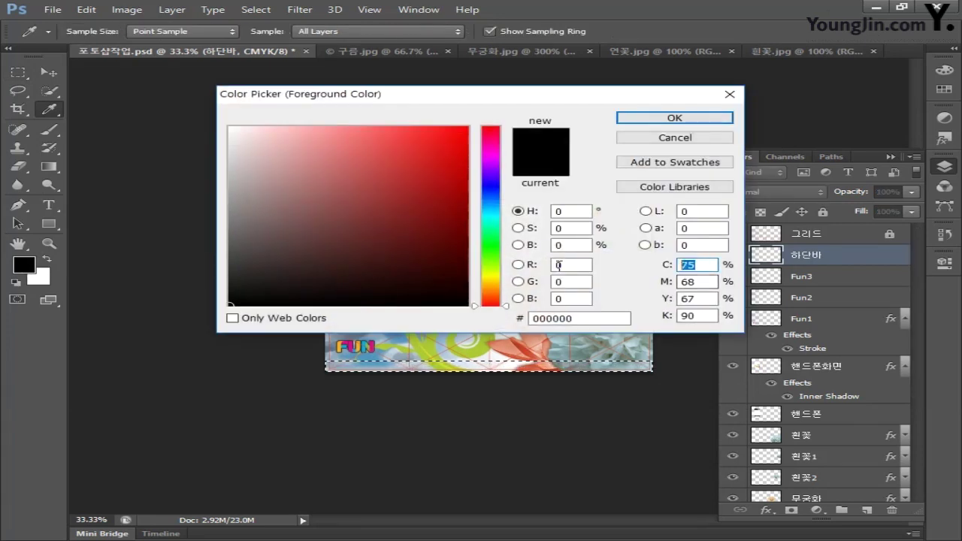
type("40")
key("Tab")
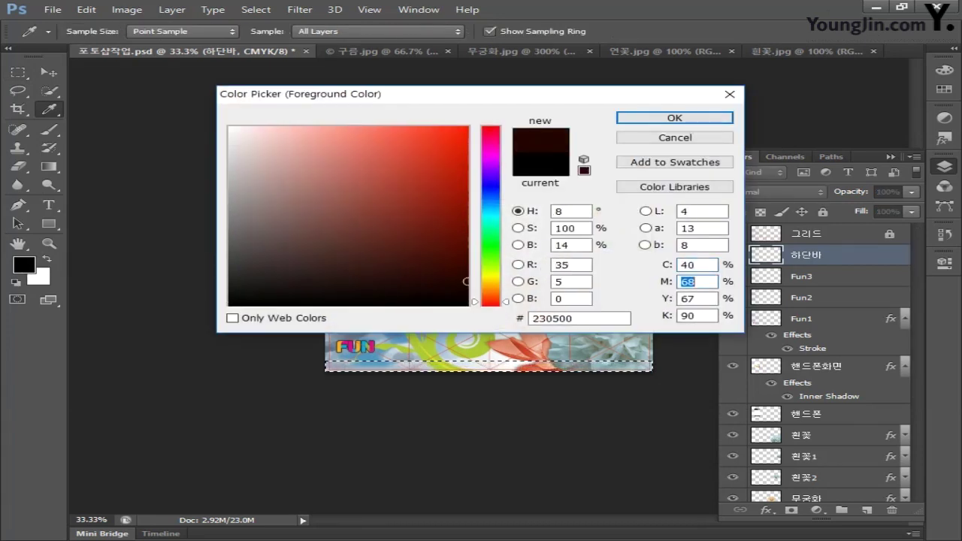
type("90")
key("Tab")
type("70")
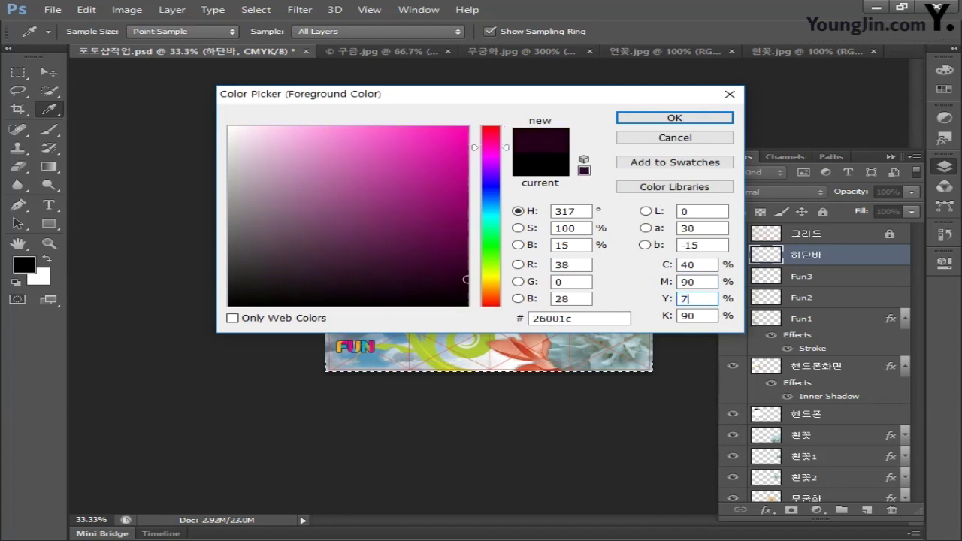
key("Tab")
type("45")
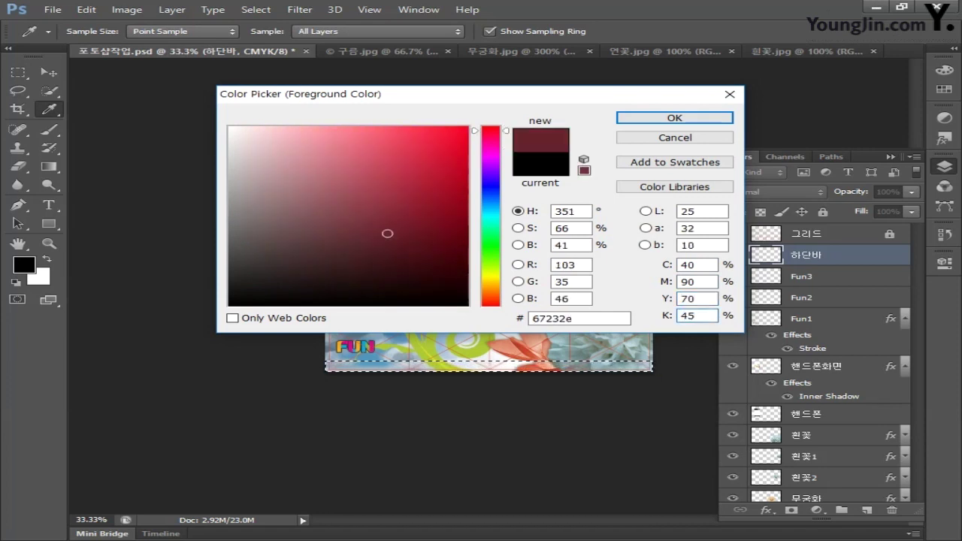
left_click(642, 120)
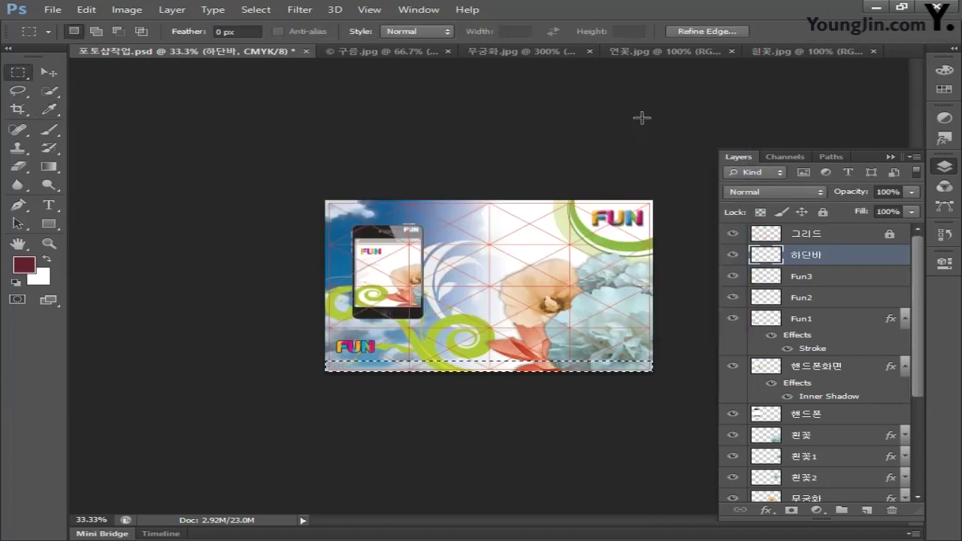
Fill the bottom strip with the foreground color, set the 하단바 layer's opacity to 70%, and deselect.
key("alt+BackSpace")
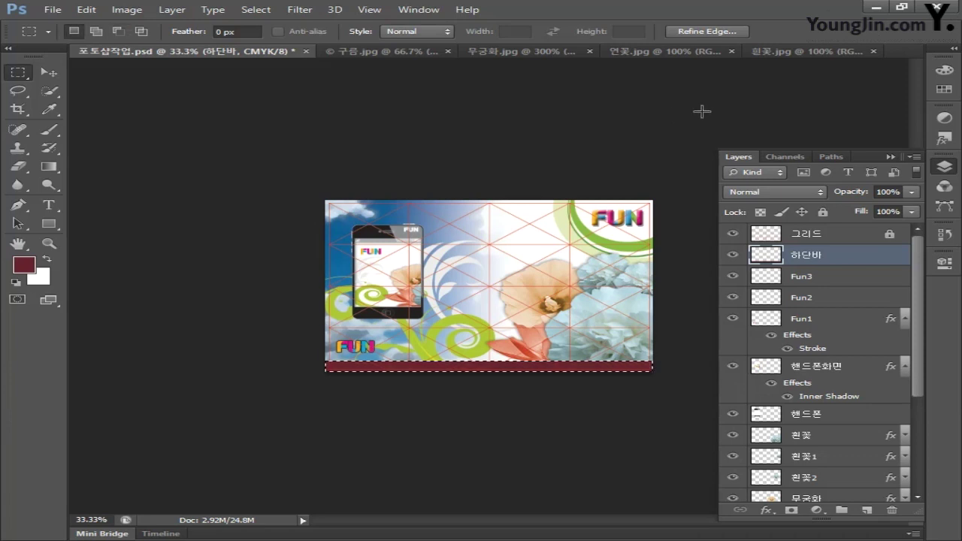
left_click(902, 192)
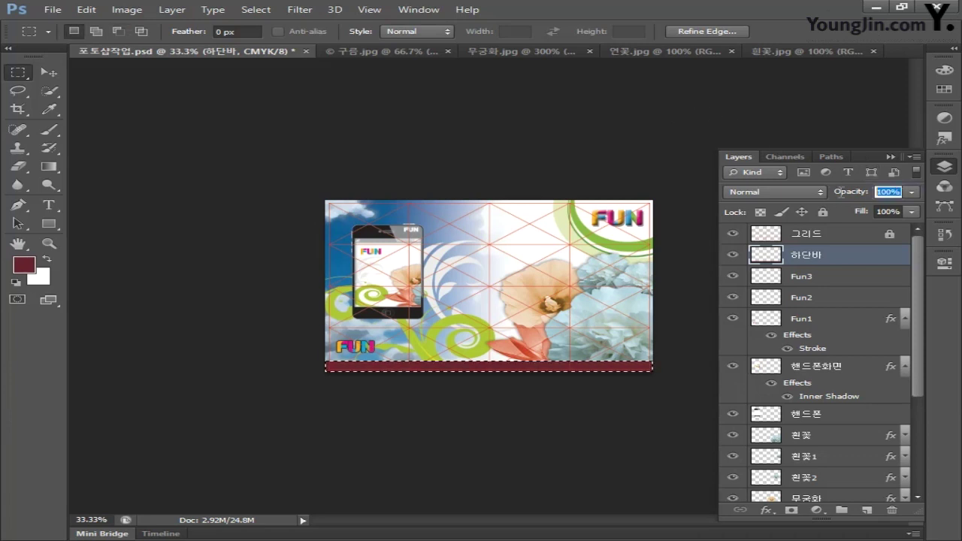
type("70")
key("Return")
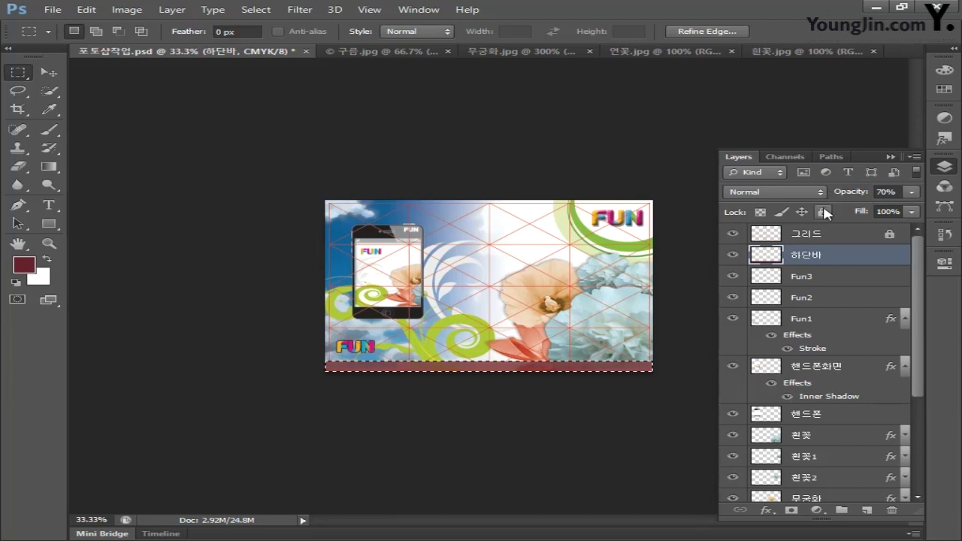
key("ctrl+d")
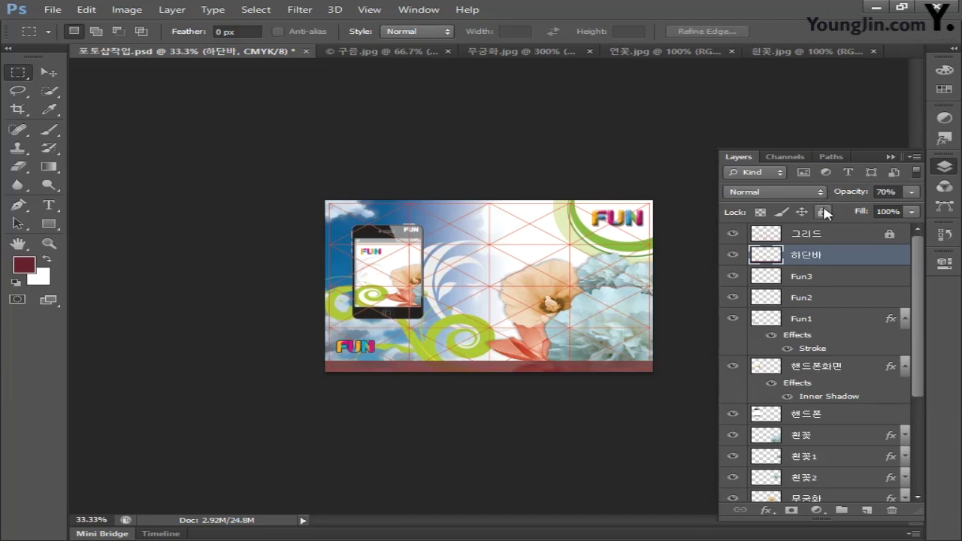
Fit the whole artwork in view and hide the 그리드 layer to check the composition without its grid.
double_click(18, 242)
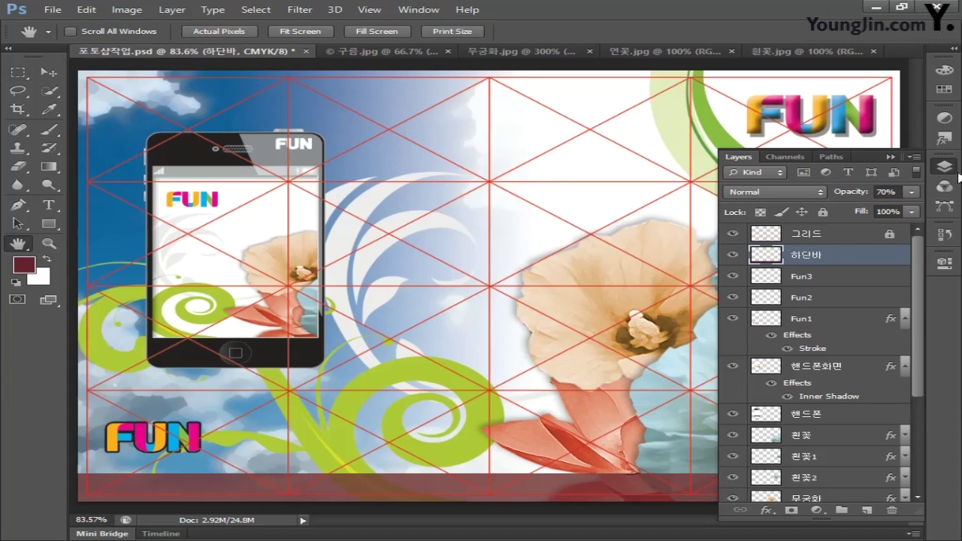
left_click(946, 167)
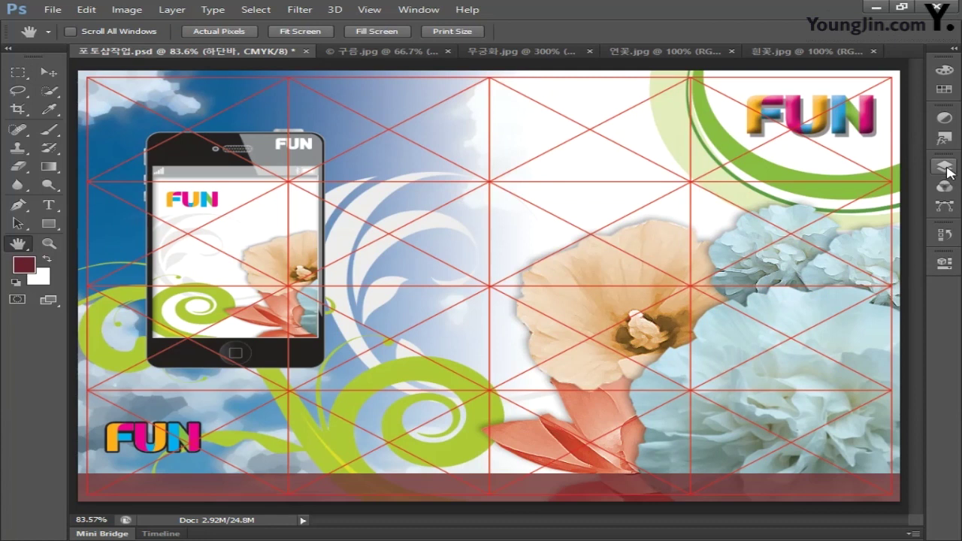
left_click(947, 170)
left_click(734, 235)
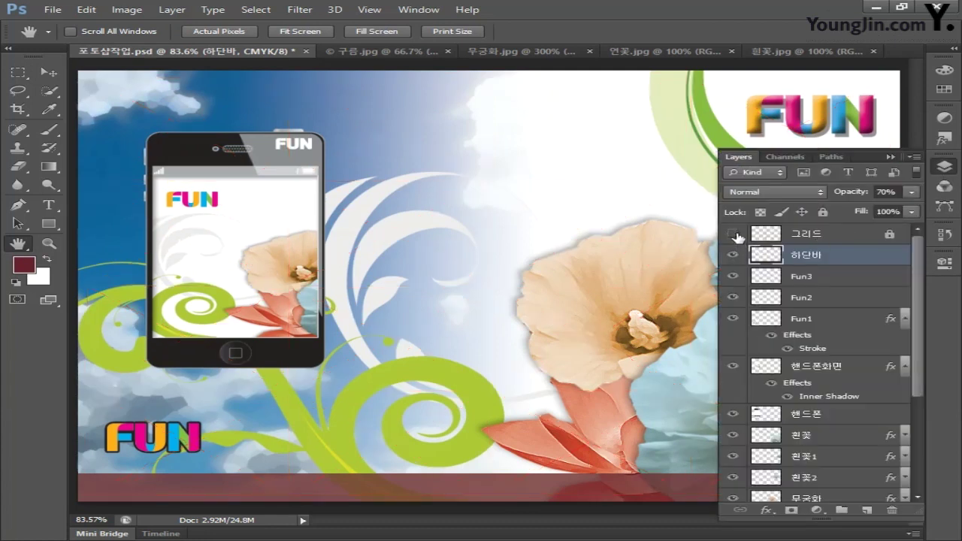
left_click(947, 170)
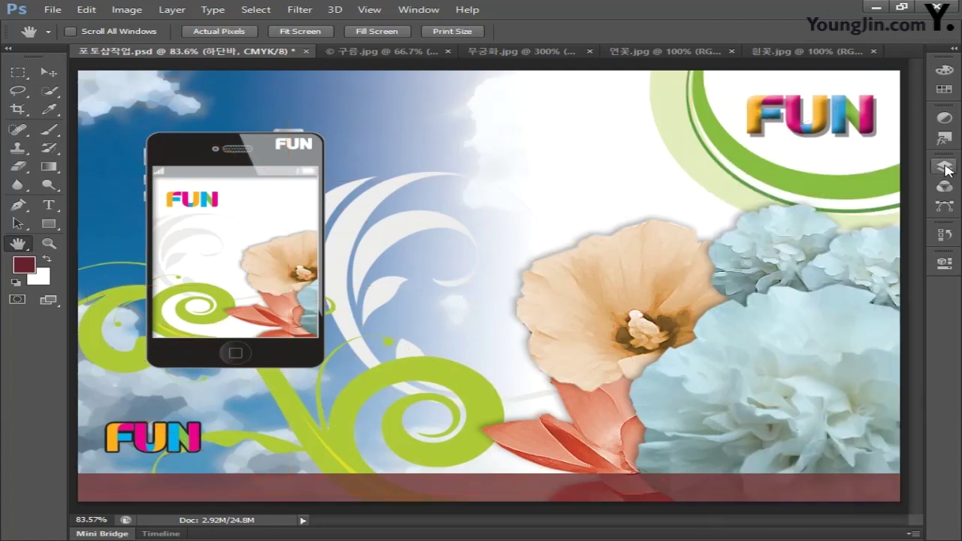
Save the composition's PSD file, and convert the document to RGB Color mode while keeping its layers separate.
left_click(53, 10)
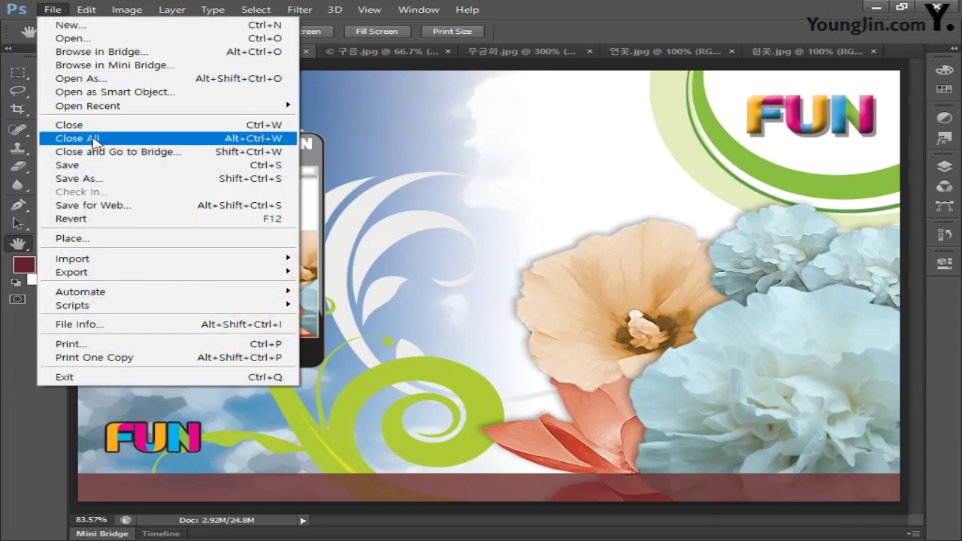
left_click(88, 164)
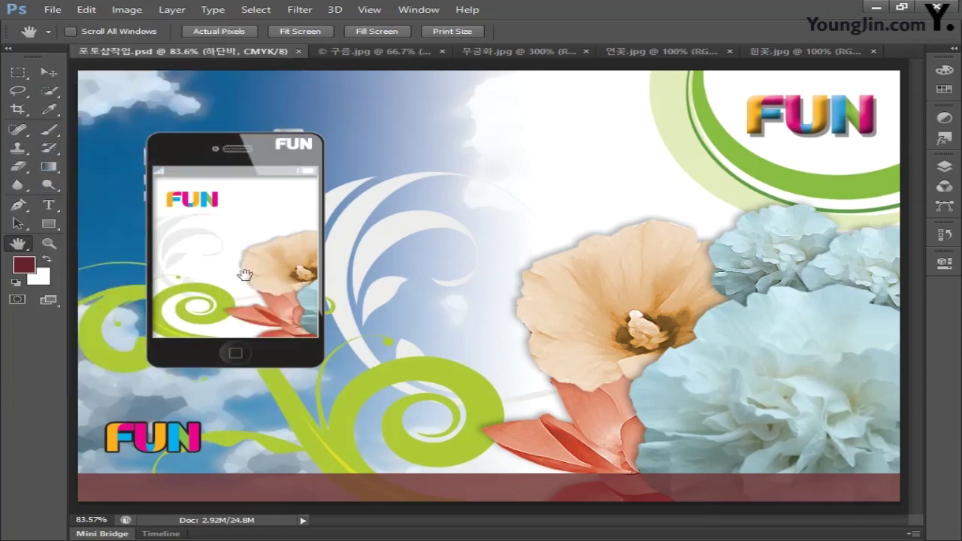
left_click(124, 10)
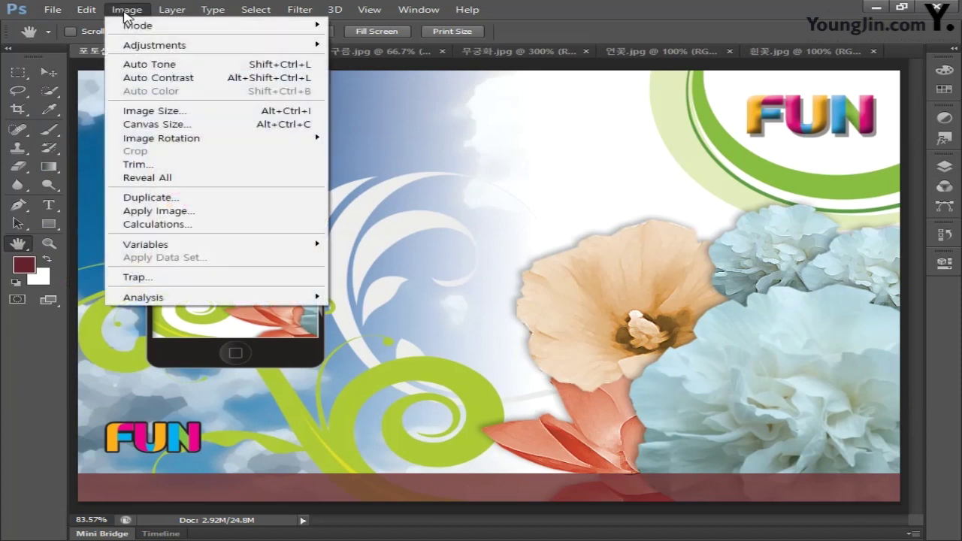
mouse_move(172, 35)
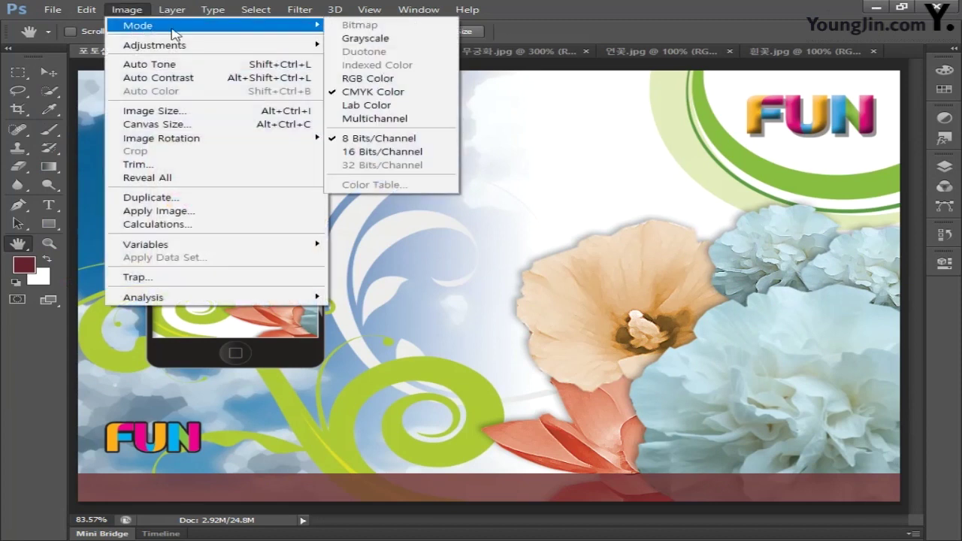
left_click(359, 77)
left_click(599, 216)
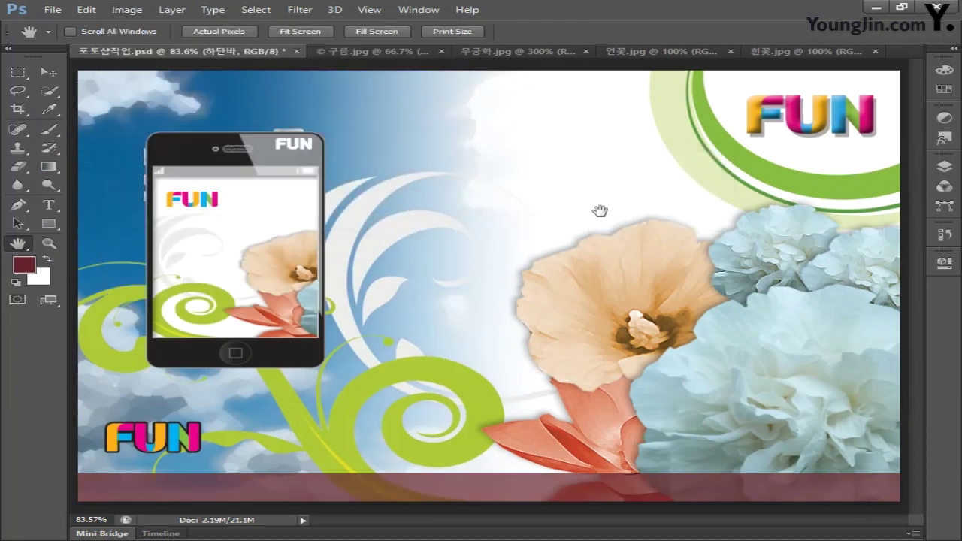
Save a JPEG copy of the artwork named 01 in the 작업 folder, replacing the existing file, at quality 12 (Maximum) with Baseline ("Standard").
left_click(53, 10)
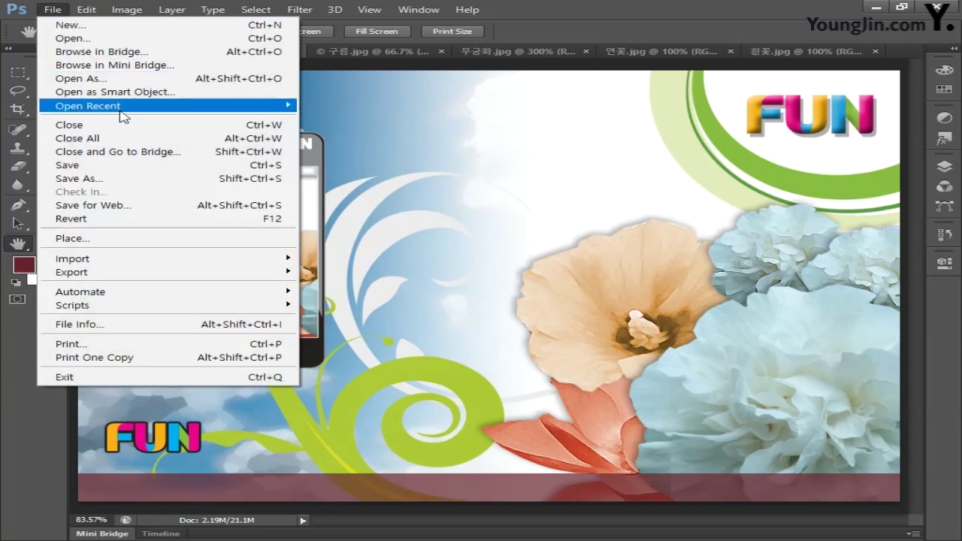
left_click(79, 178)
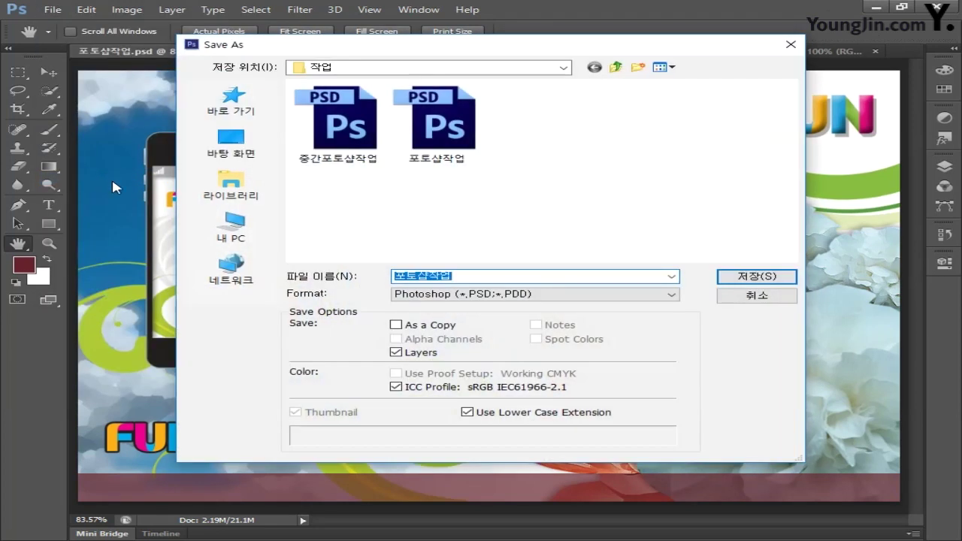
left_click(442, 298)
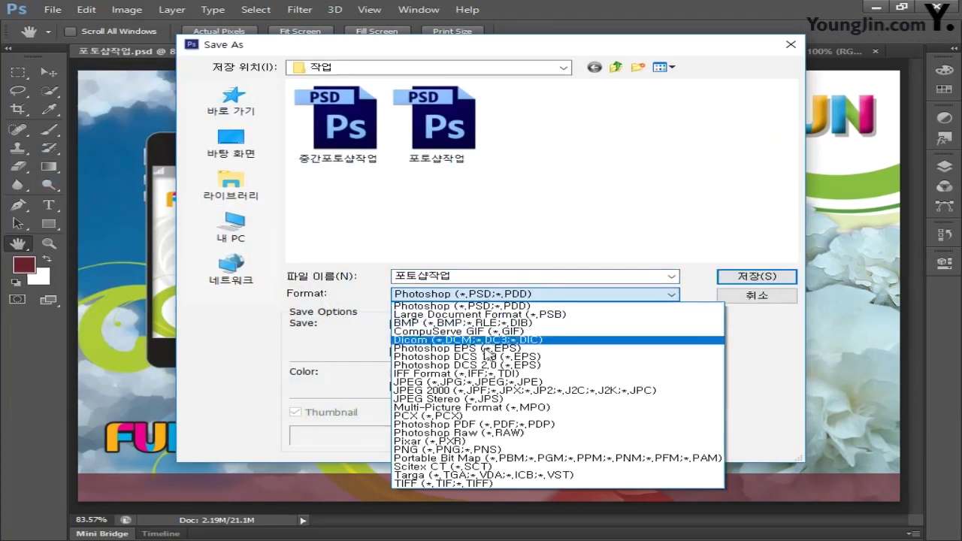
left_click(475, 382)
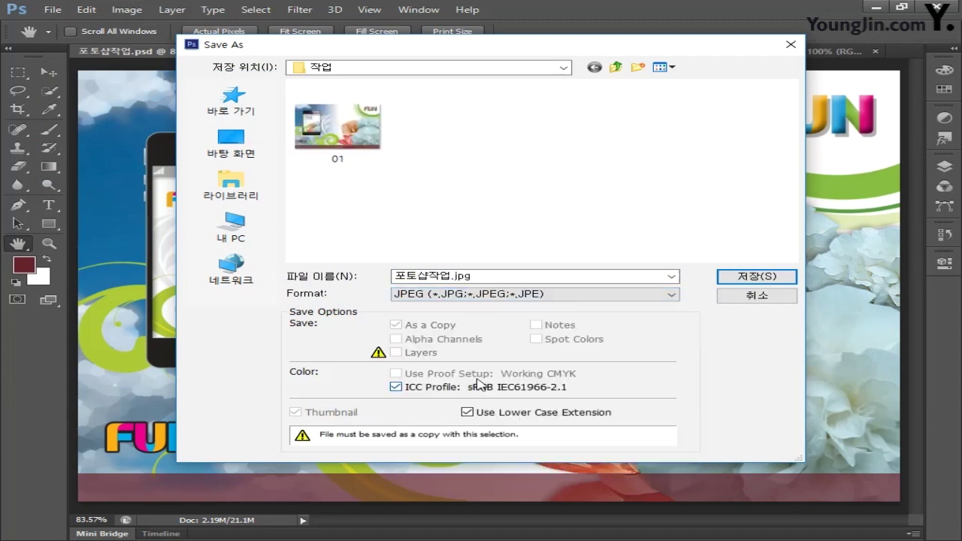
left_click_drag(487, 275, 361, 277)
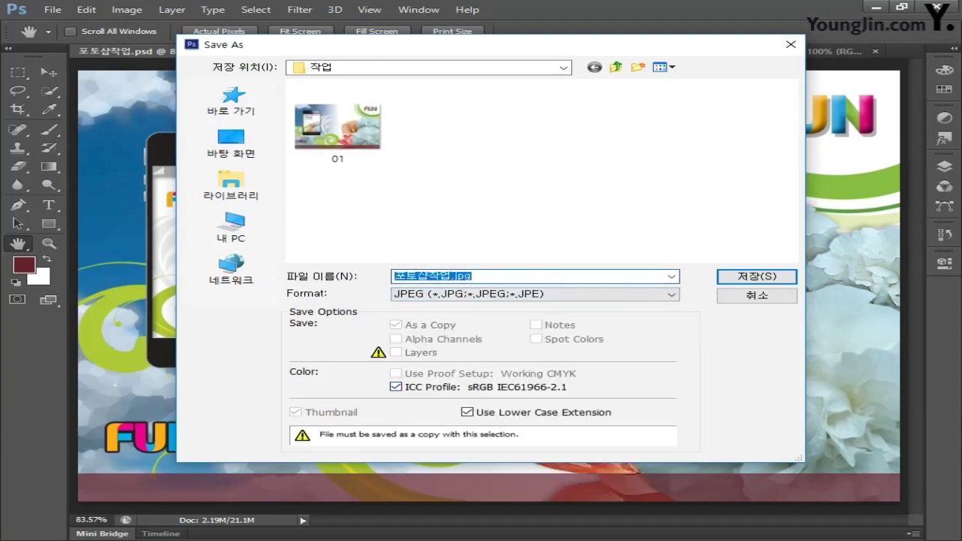
type("01")
left_click(749, 275)
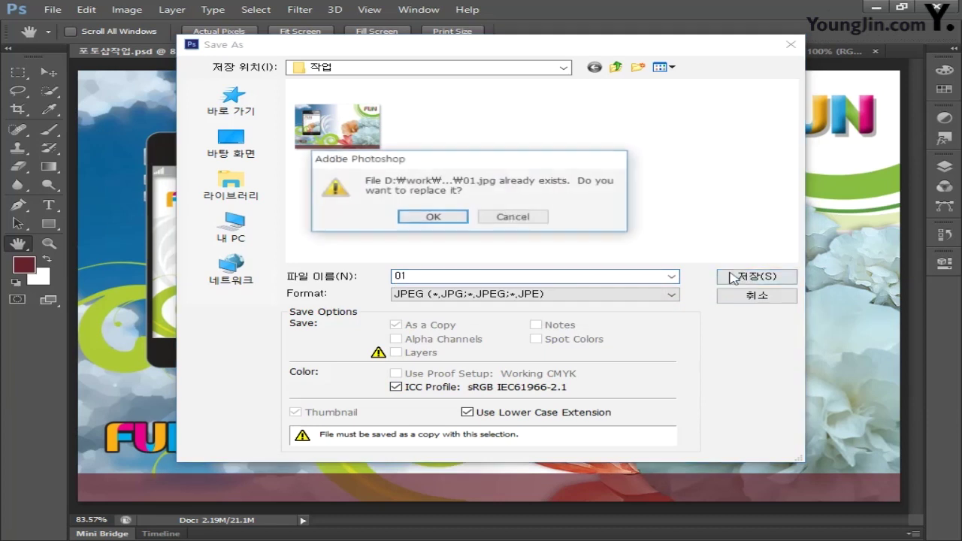
left_click(450, 219)
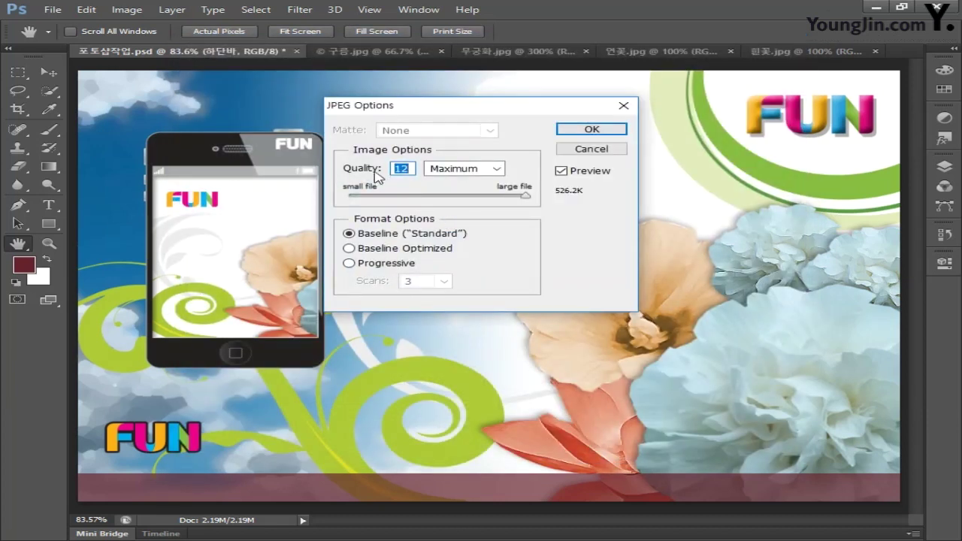
left_click(571, 134)
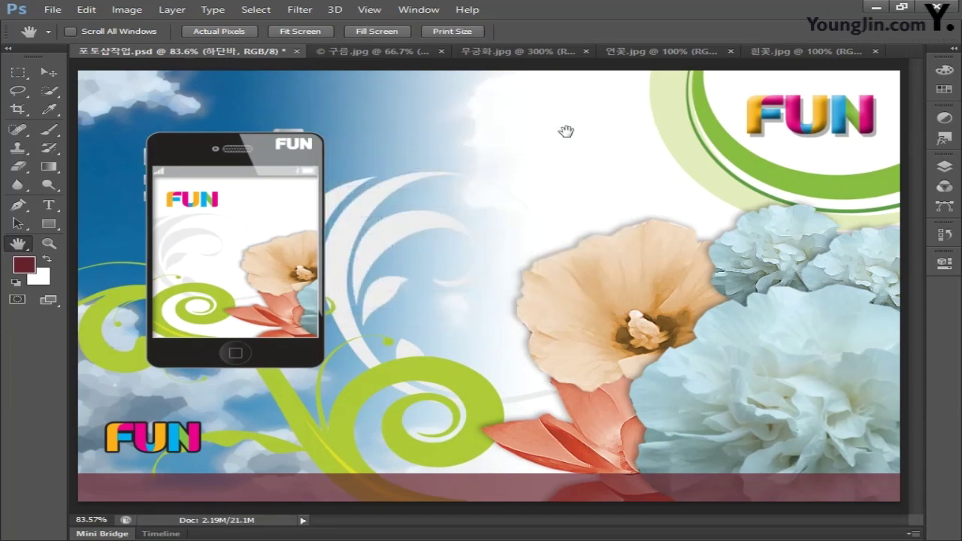